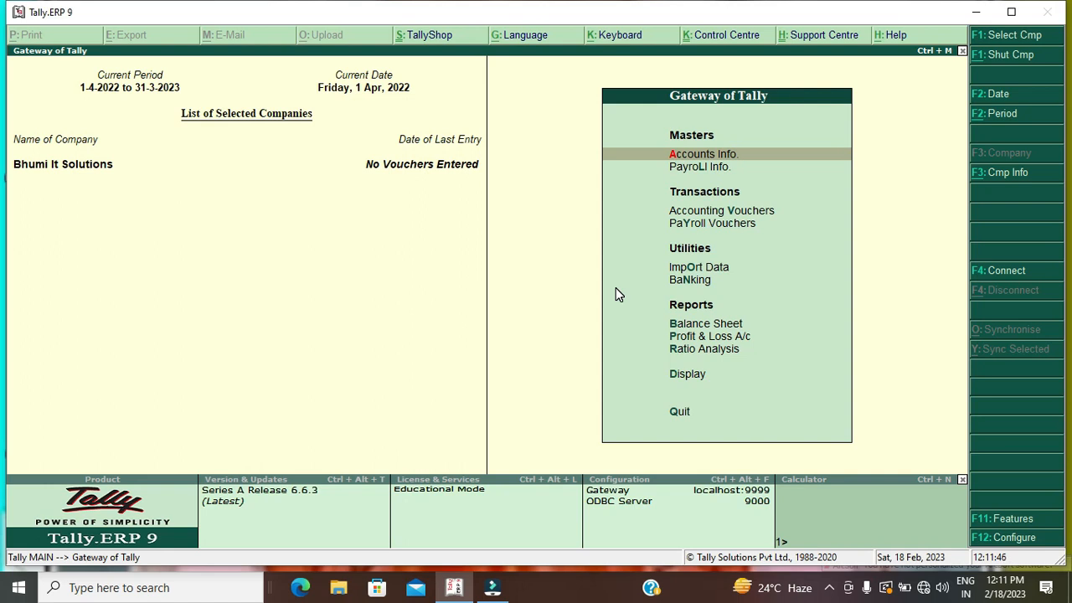
Review the company's accounting features, covering bill-wise details, interest calculation, payroll and cost centres, and accept the settings as they are
key("F11")
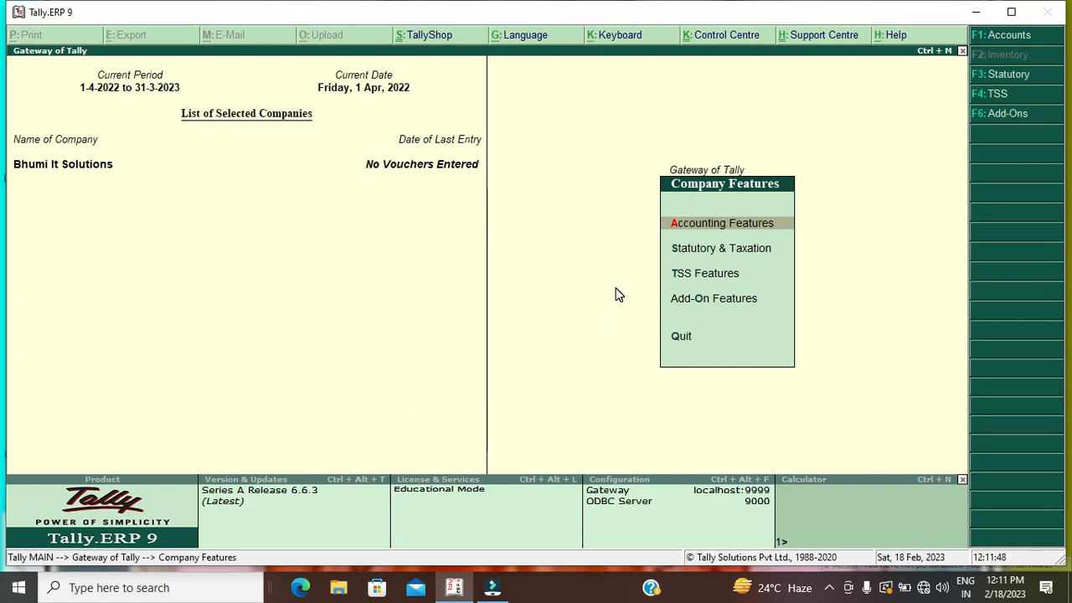
key("Return")
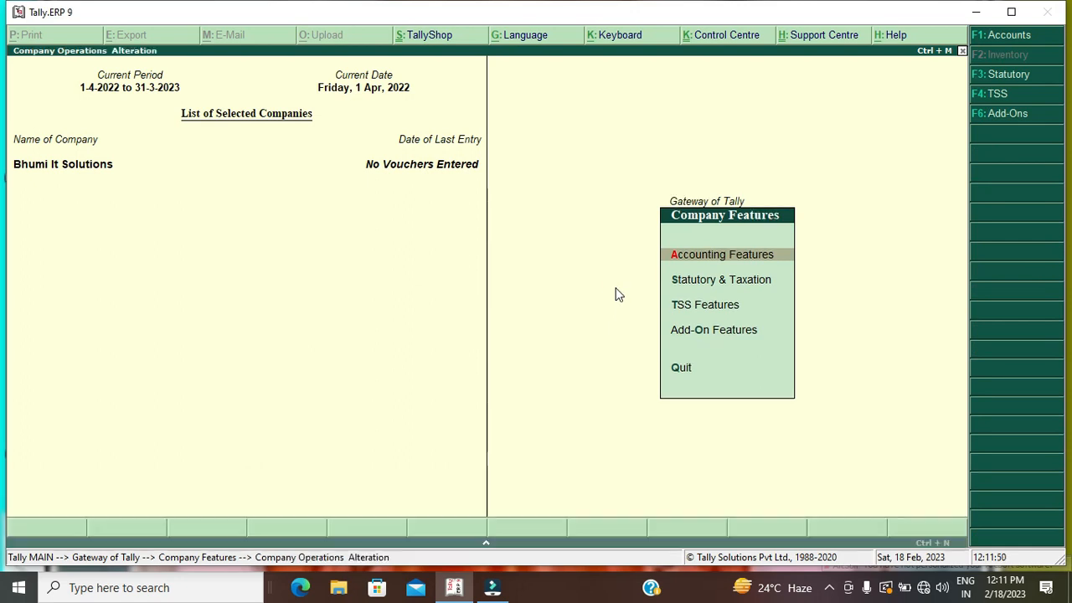
key("Down")
key("Down")
key("Down")
key("Down")
key("Down")
key("Down")
key("Down")
key("Down")
key("Down")
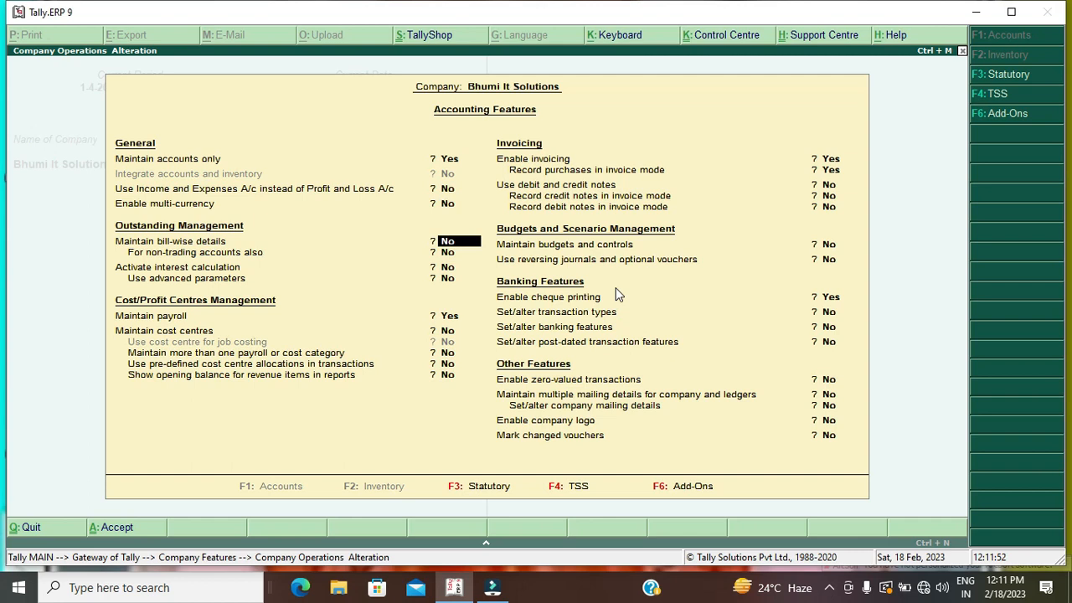
key("Up")
key("Up")
key("Up")
key("Up")
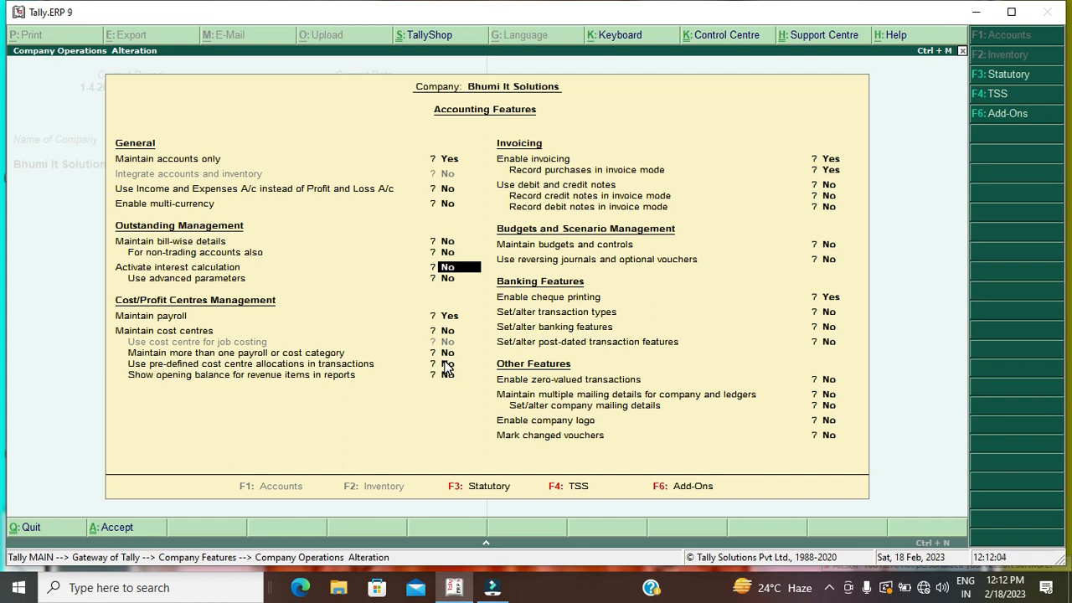
key("Down")
key("Up")
key("Down")
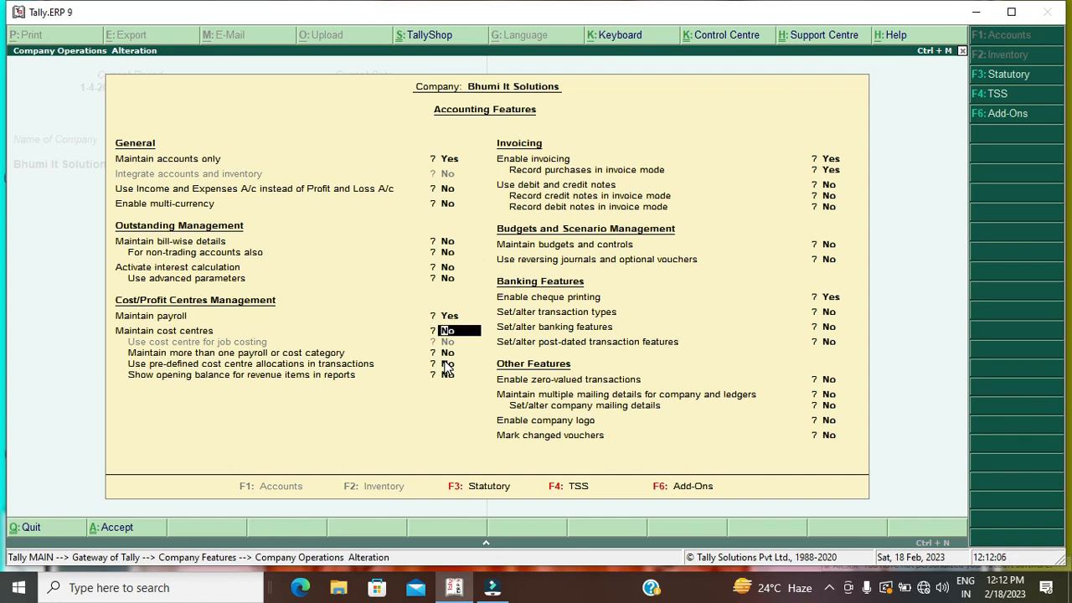
key("Up")
key("Down")
key("ctrl+a")
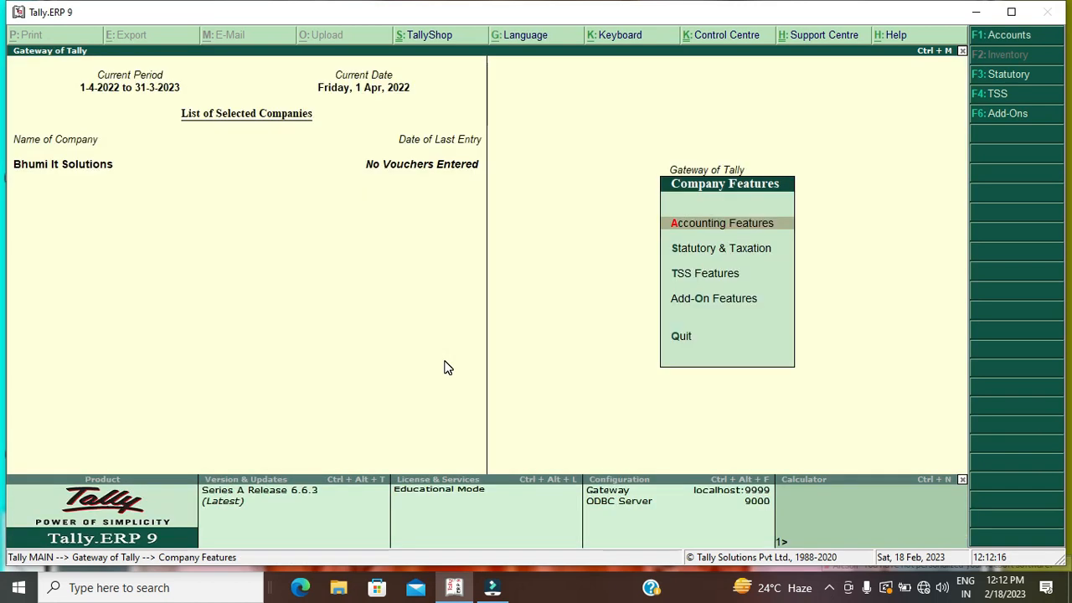
In the company's Statutory & Taxation features, keep payroll statutory enabled and set its set/alter details option to Yes
key("Down")
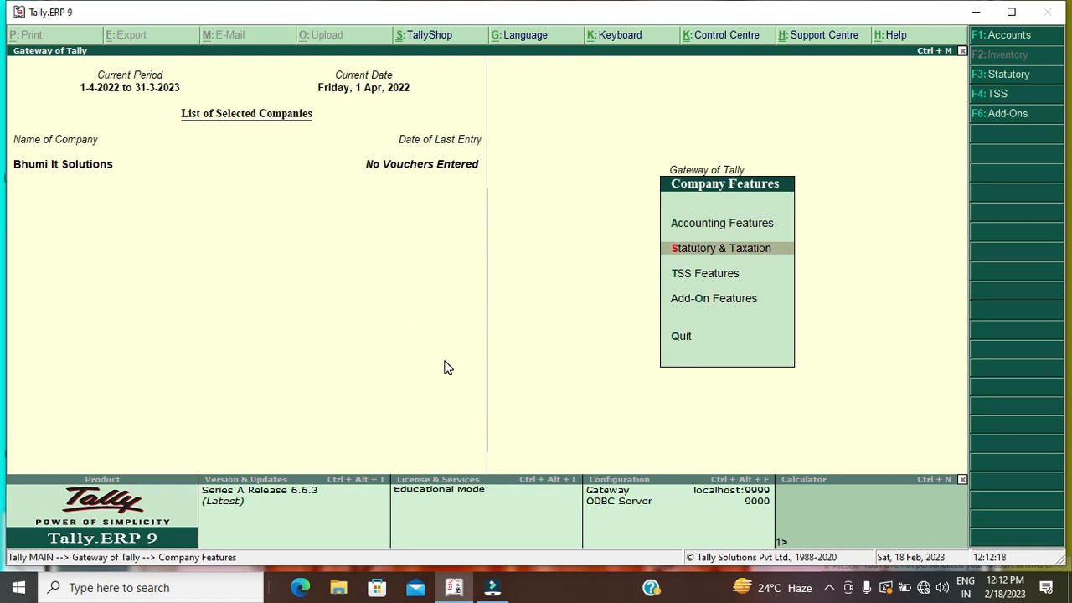
key("Return")
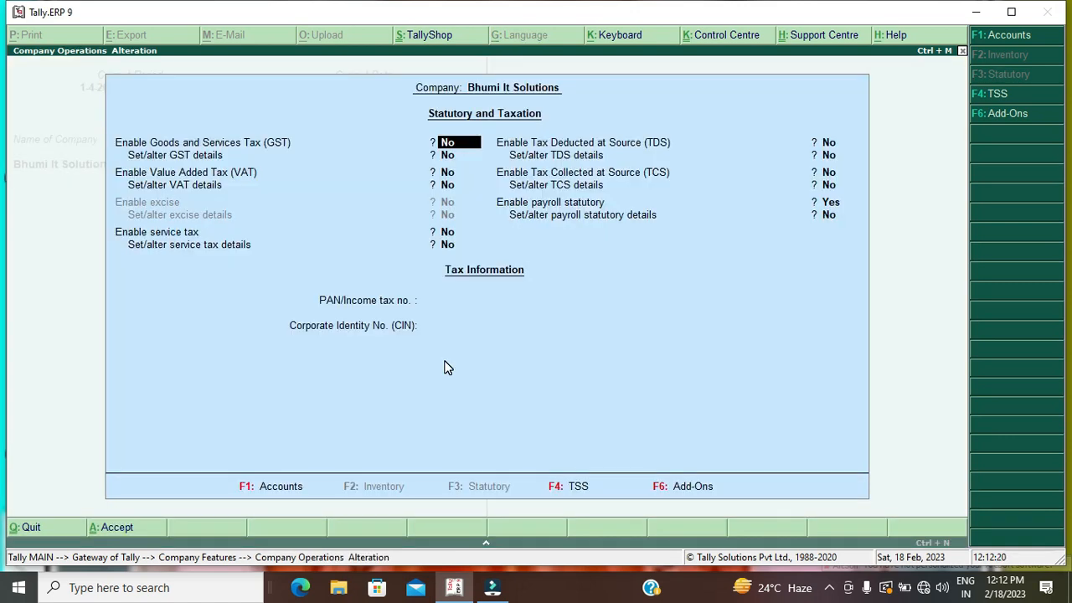
key("Return")
key("Return")
key("Return")
key("Return")
key("Return")
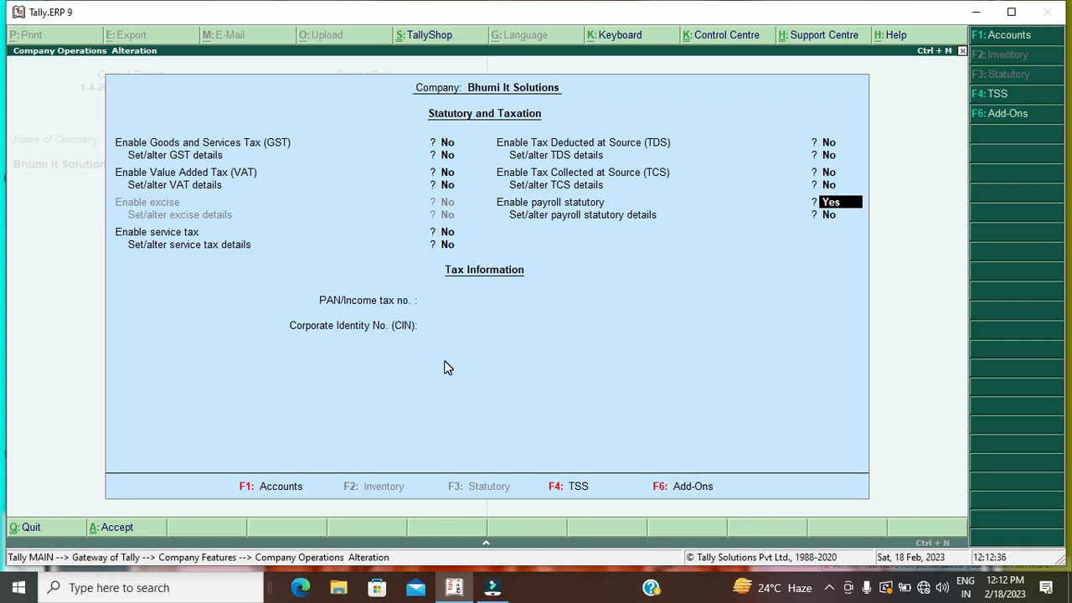
key("Return")
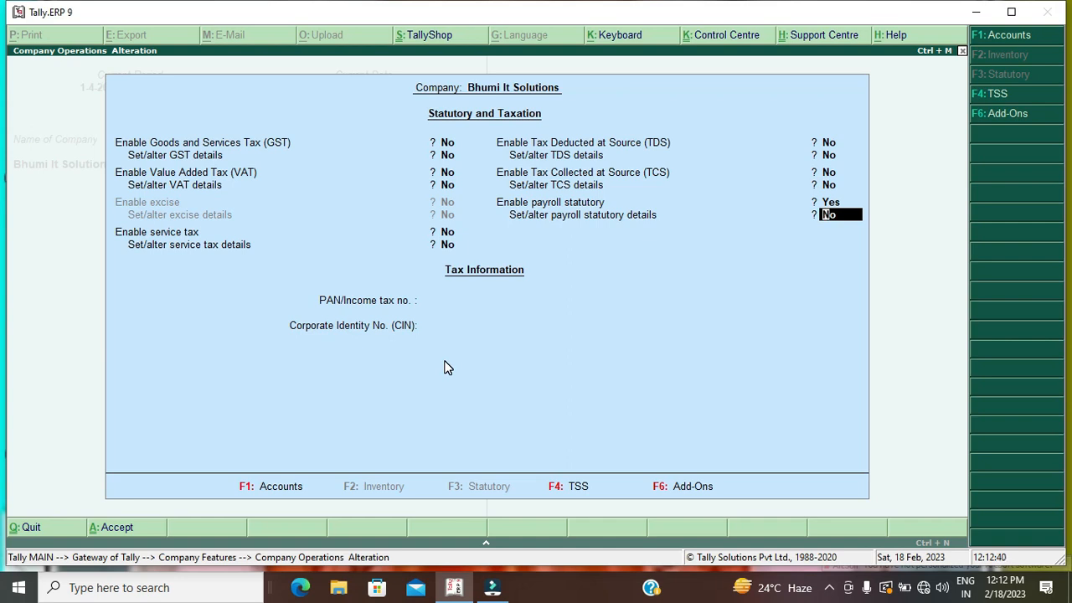
type("y")
key("Return")
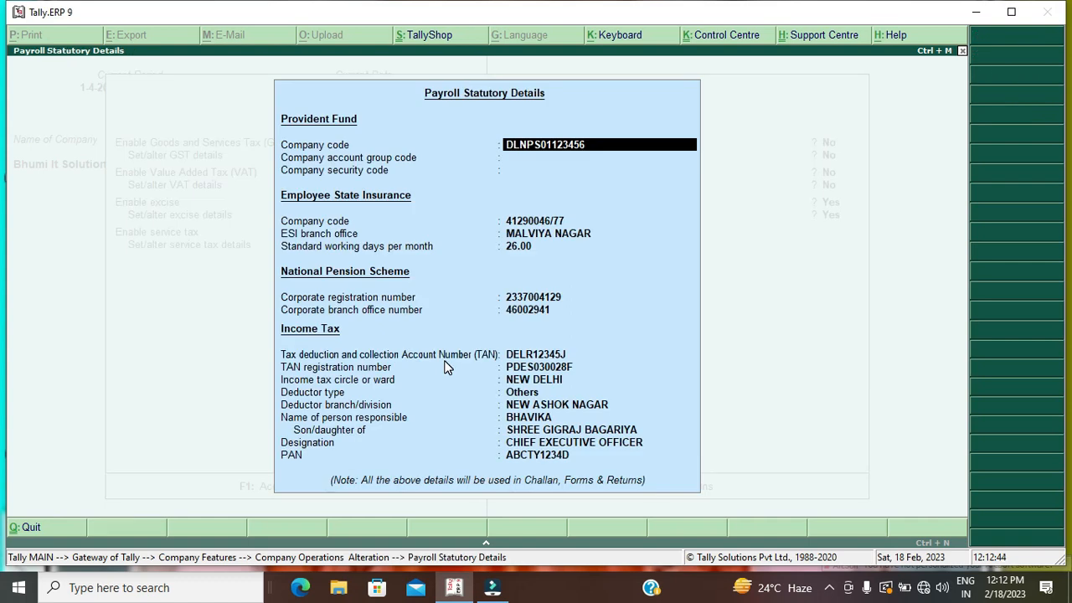
Examine the Provident Fund and Employee State Insurance entries in the payroll statutory details, including the standard working days per month
key("Return")
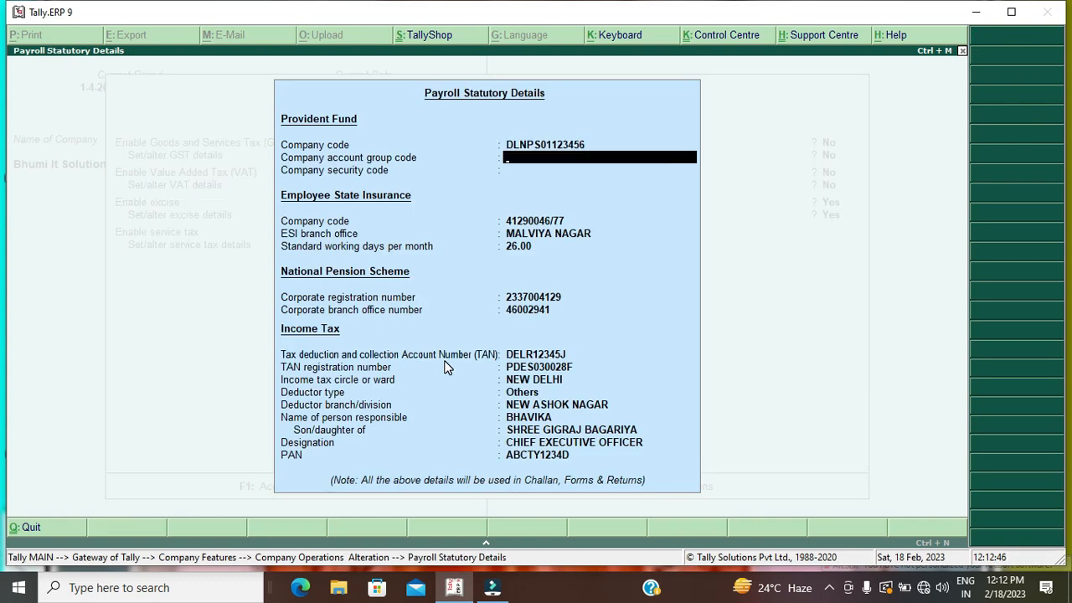
key("Up")
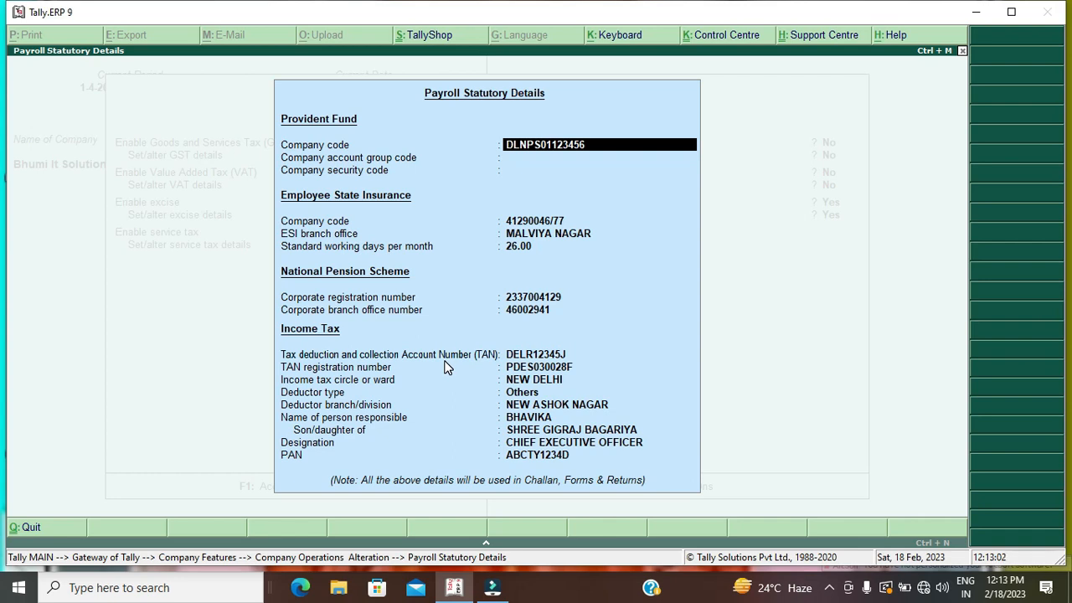
key("Return")
key("Return")
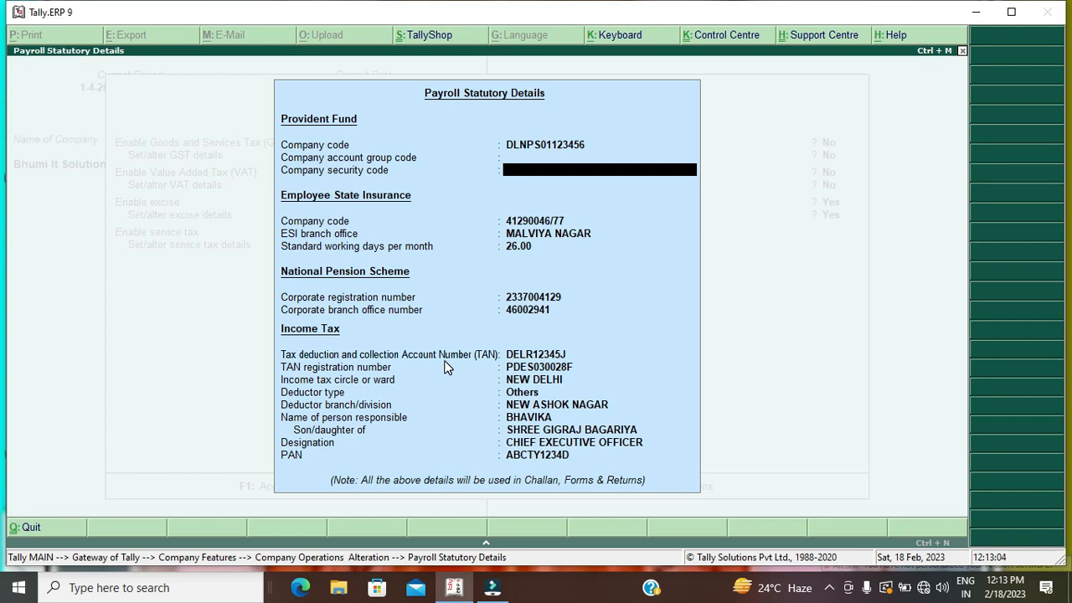
key("Return")
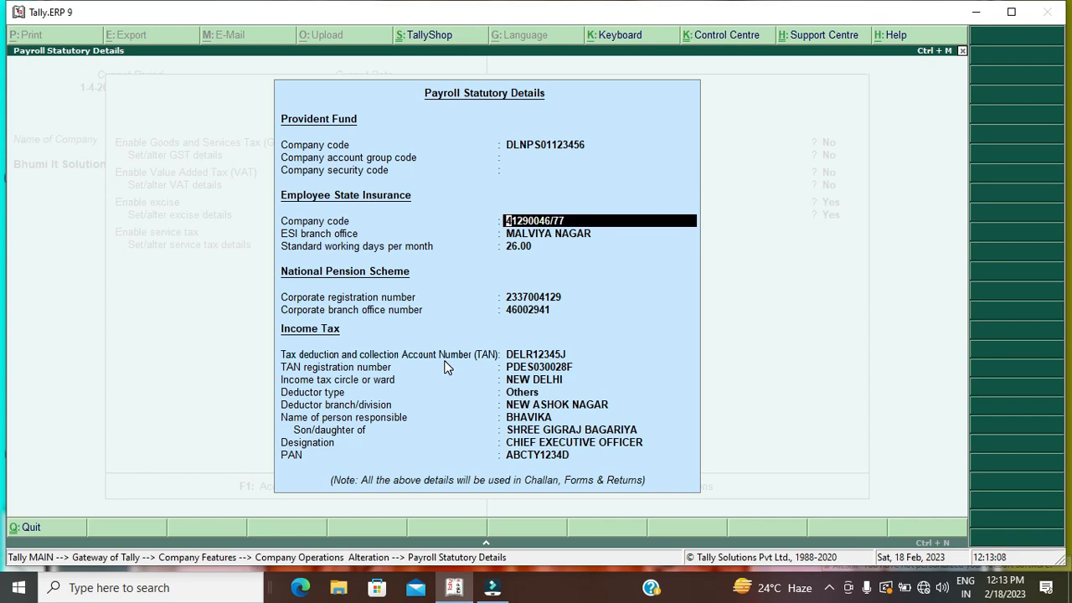
key("Up")
key("Up")
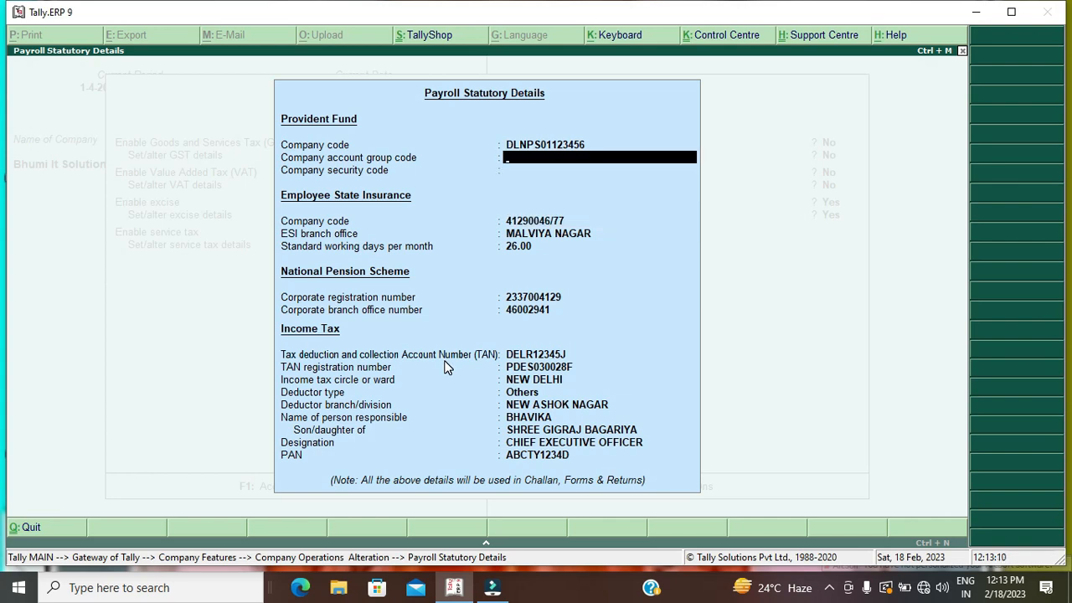
key("Up")
key("Down")
key("Down")
key("Down")
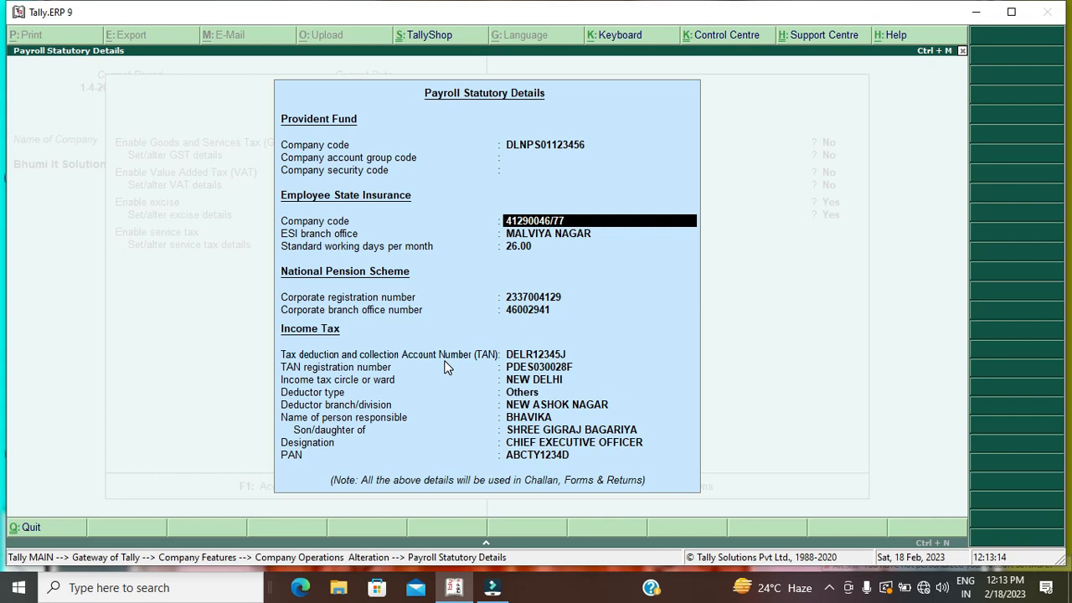
key("Down")
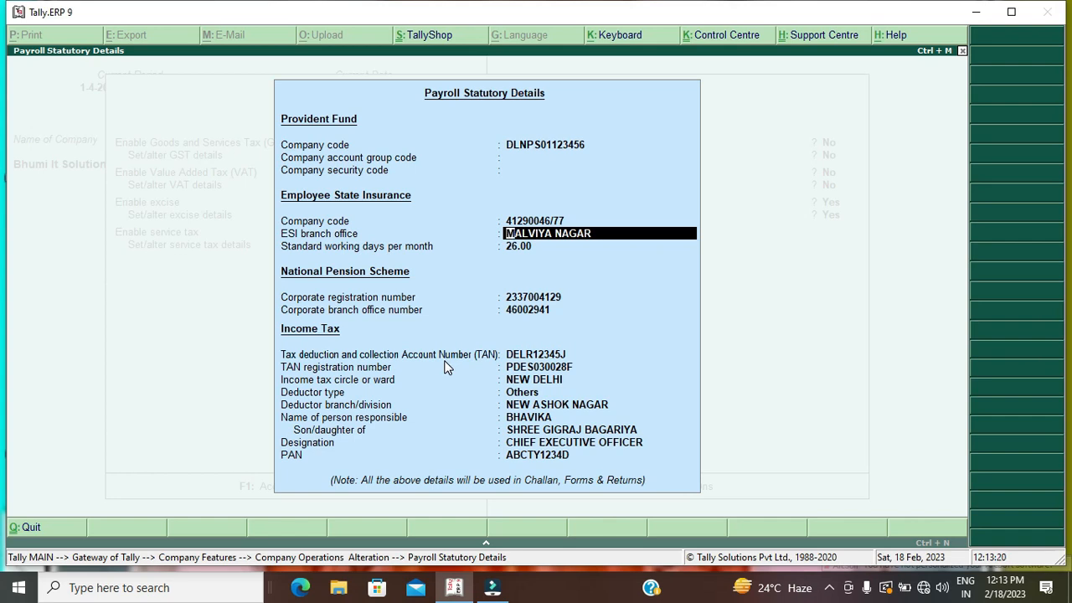
key("Down")
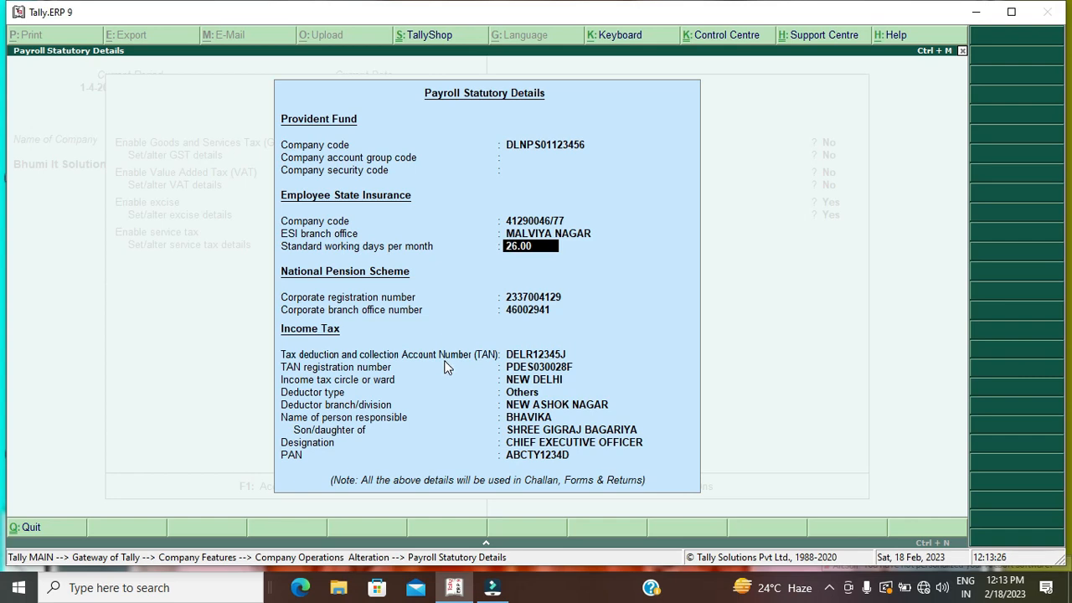
key("Return")
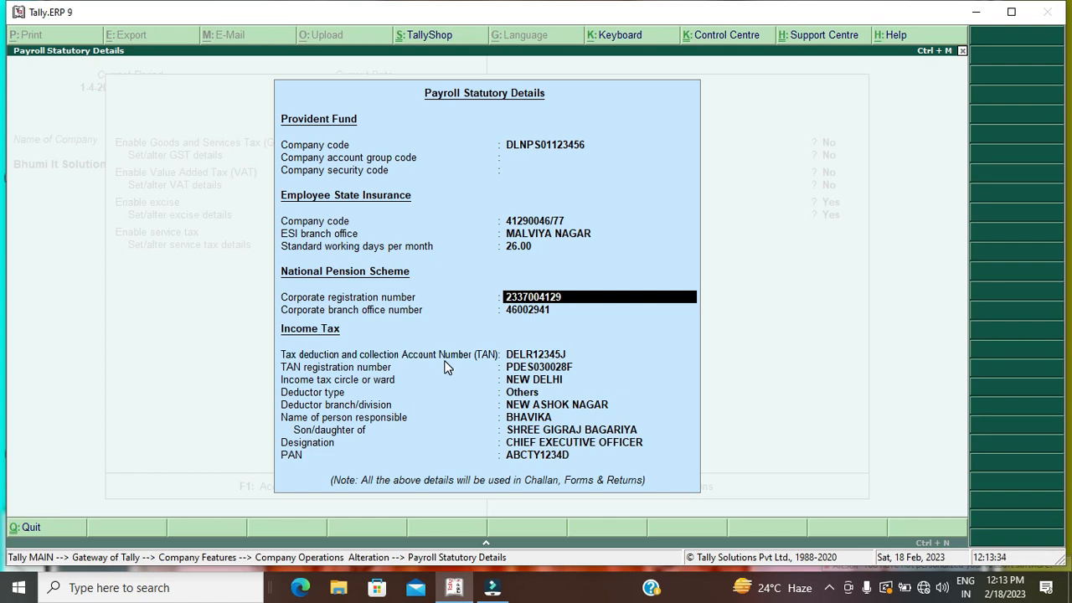
Examine the National Pension Scheme and Income Tax entries of the payroll statutory details, keeping deductor type Others, and finish the form
key("Return")
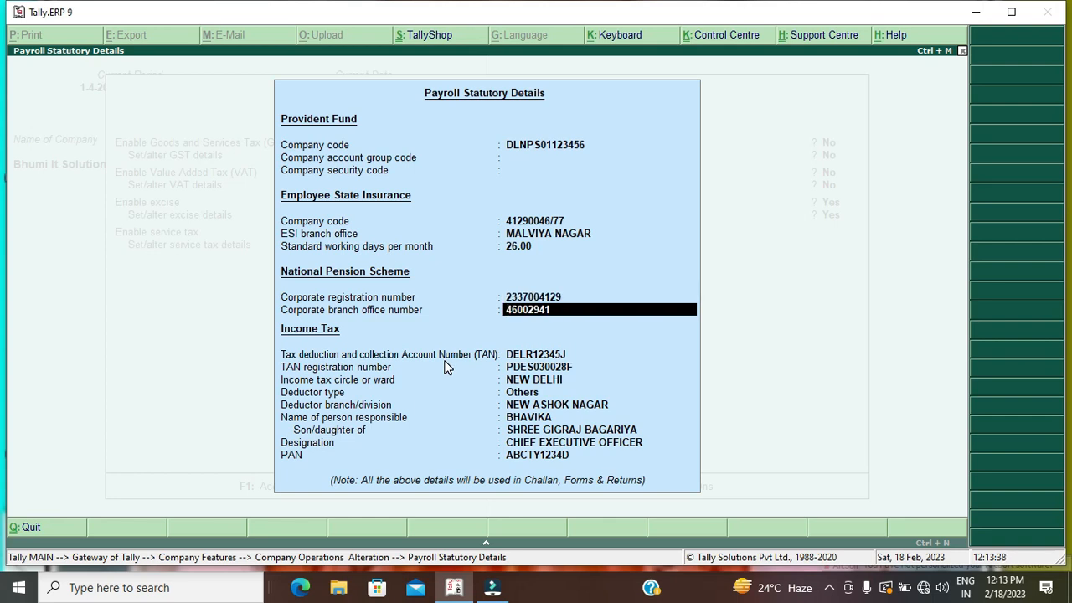
key("Return")
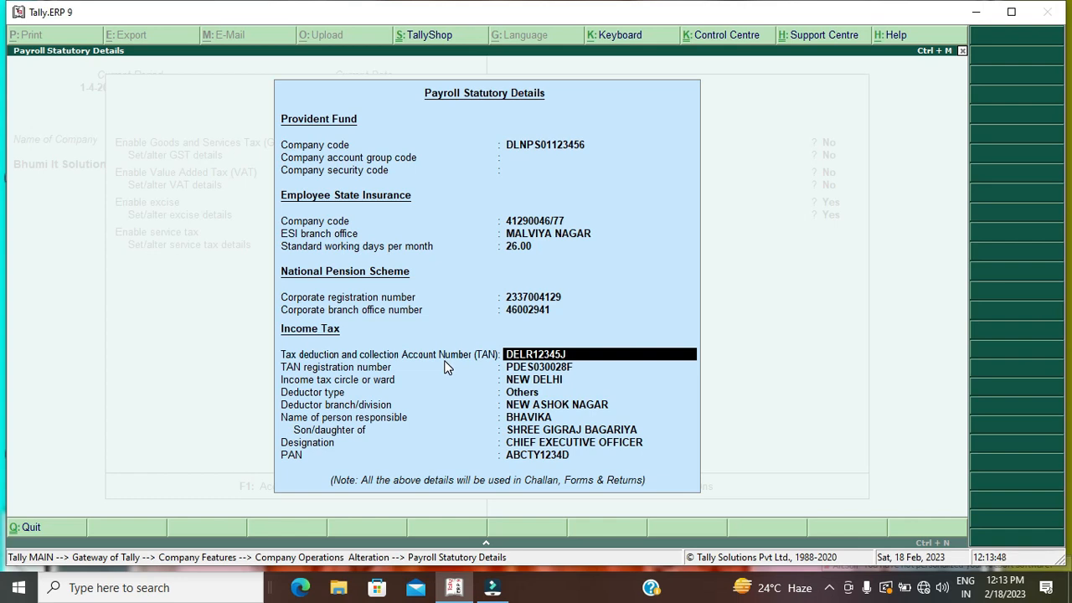
key("Return")
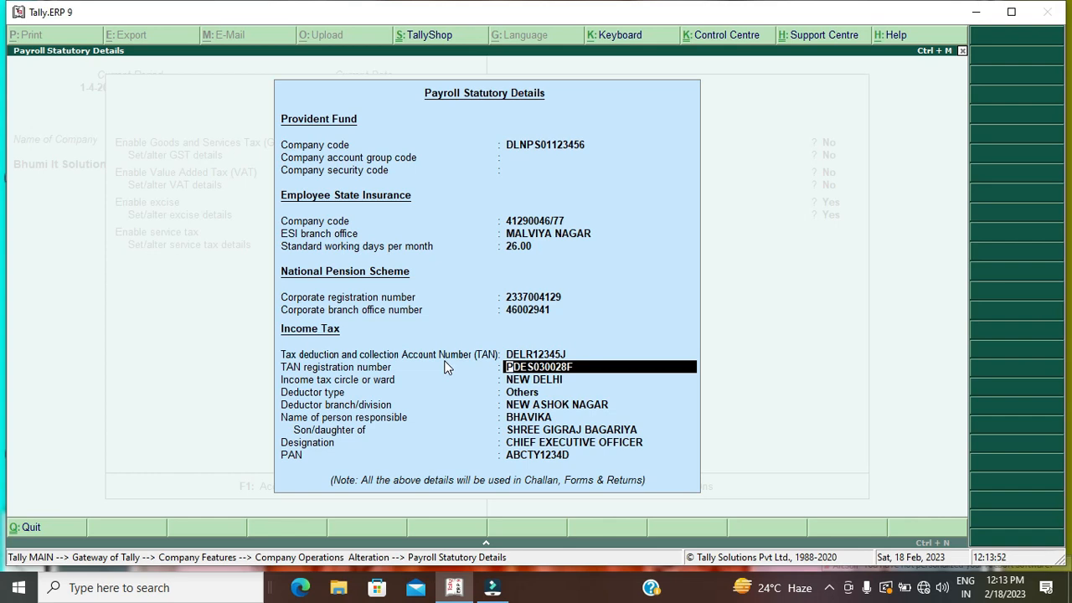
key("Return")
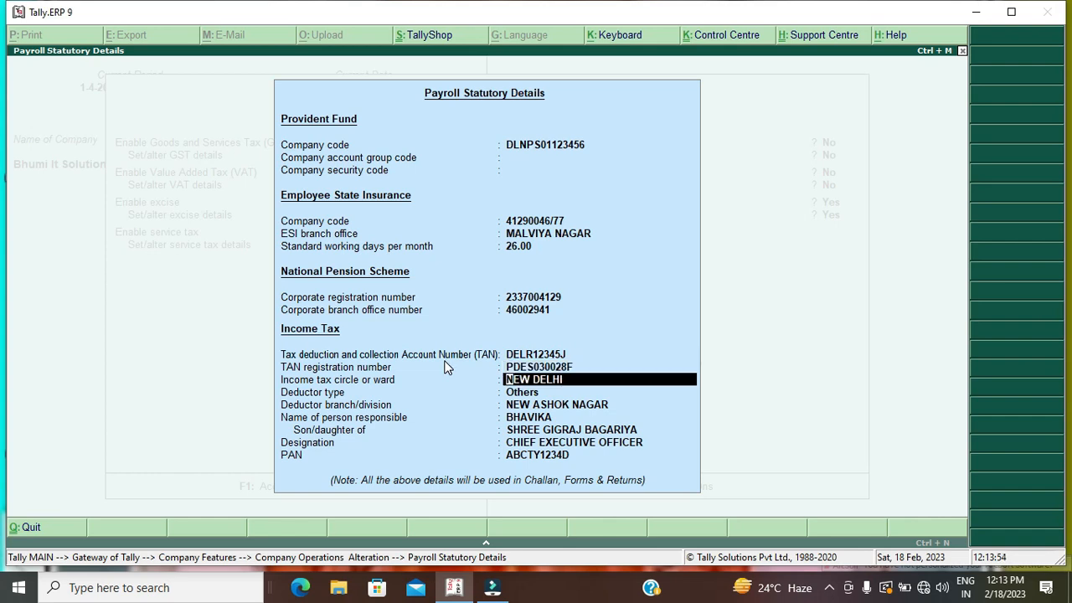
key("Return")
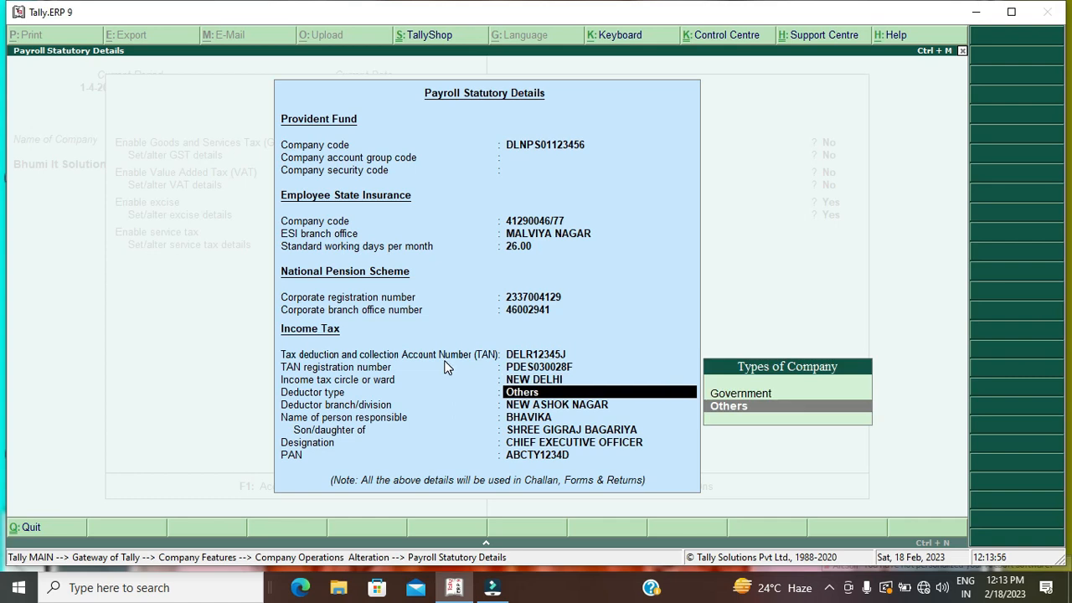
key("Return")
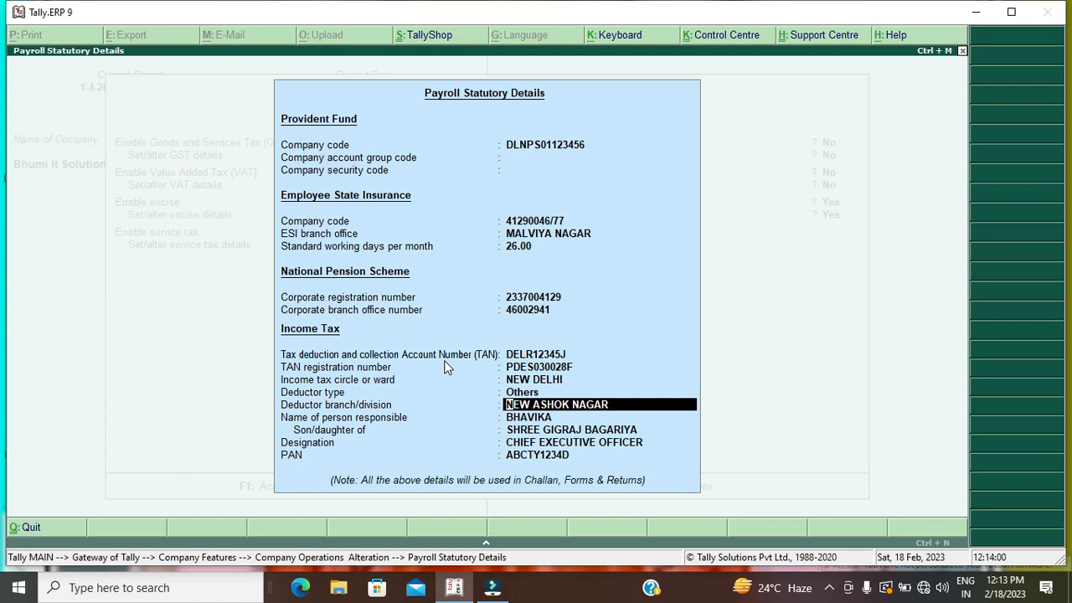
key("Return")
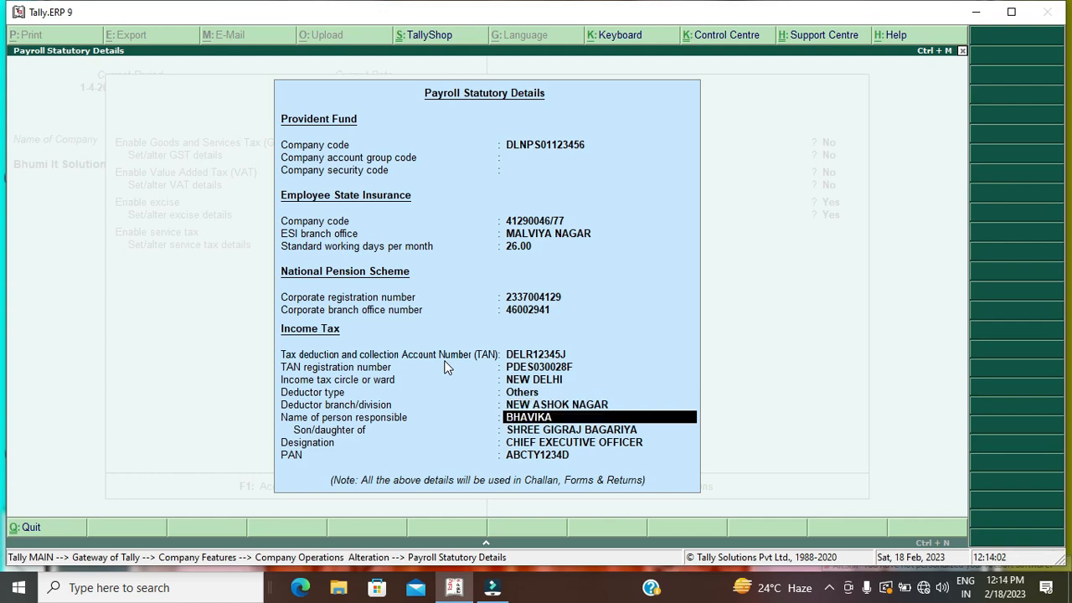
key("Return")
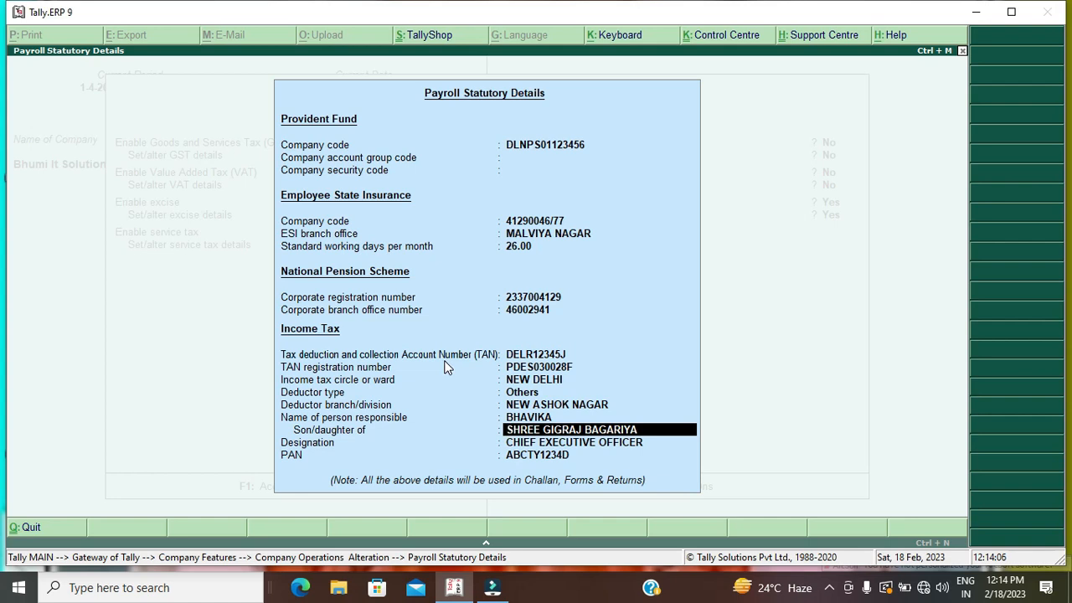
key("Return")
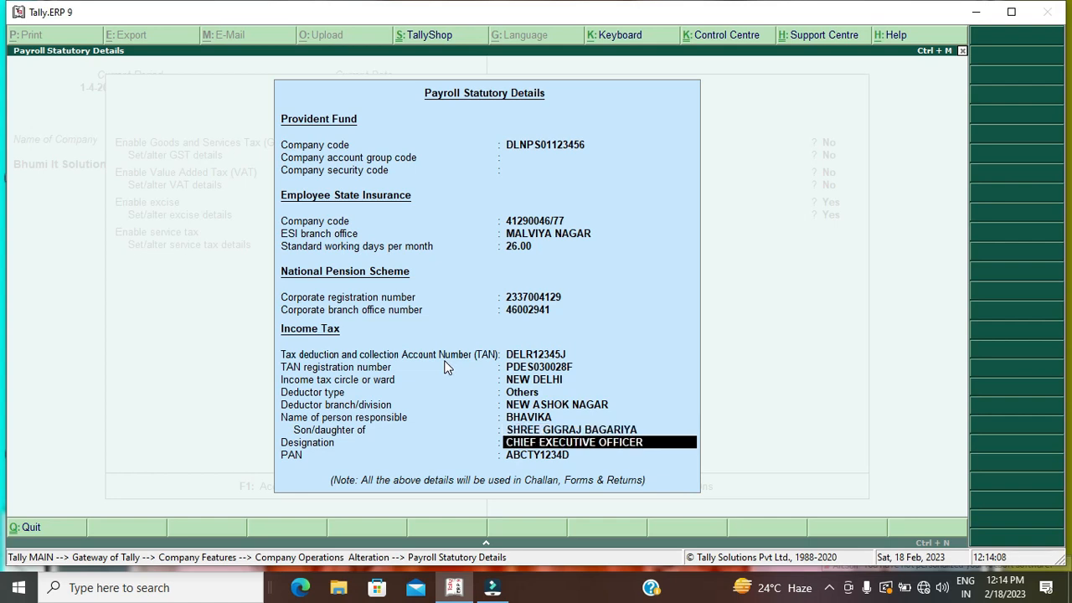
key("Return")
key("Return")
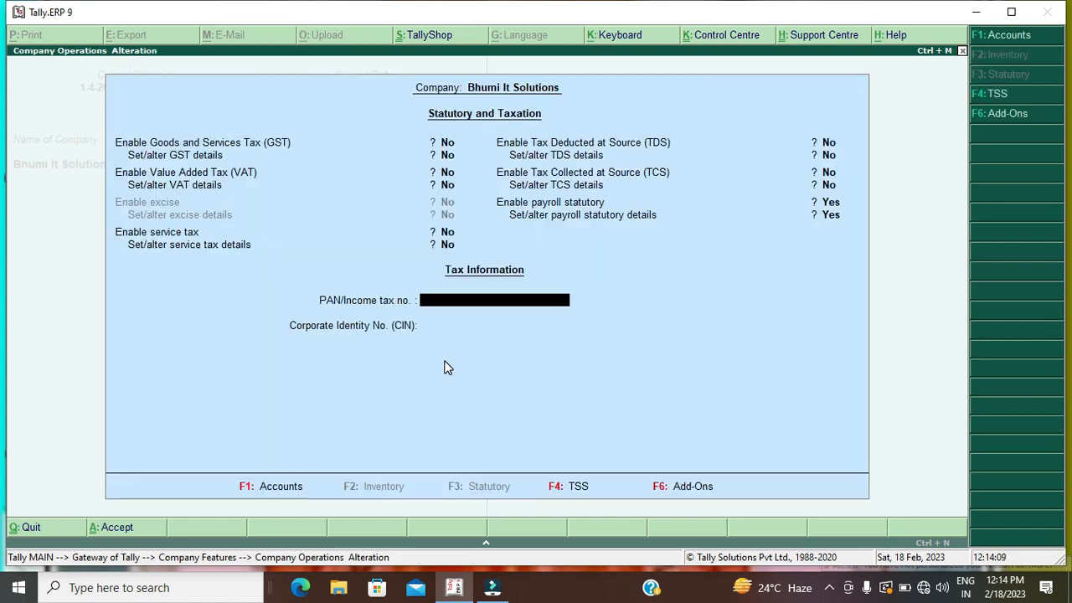
Leave the PAN/Income tax and Corporate Identity numbers blank and accept the Statutory and Taxation settings
key("Return")
key("Return")
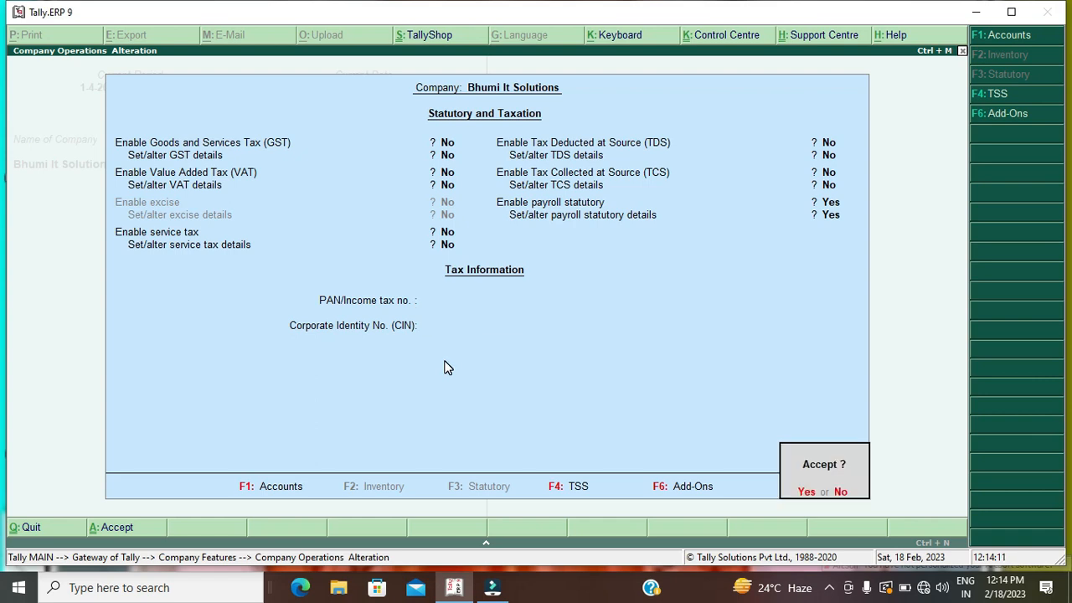
key("Return")
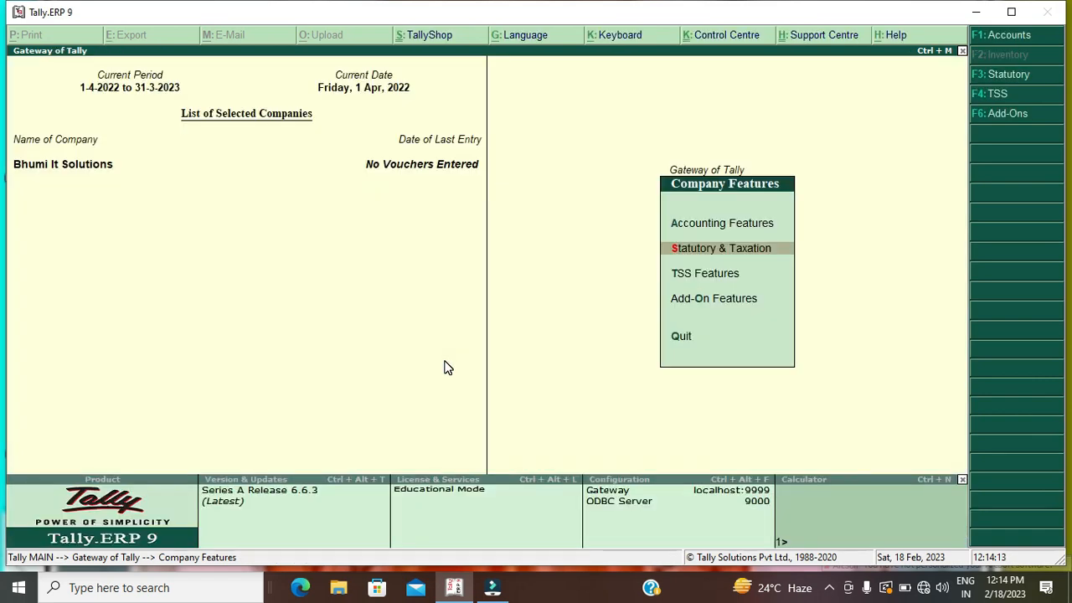
Return from the company features to the Gateway of Tally and open the Payroll Info masters
key("Up")
key("Escape")
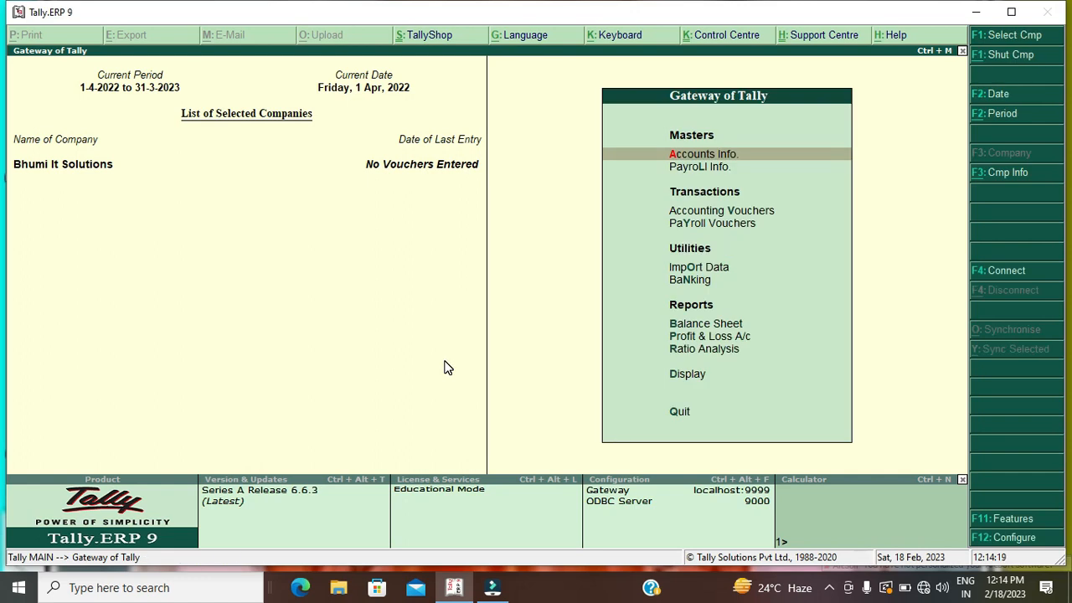
key("Down")
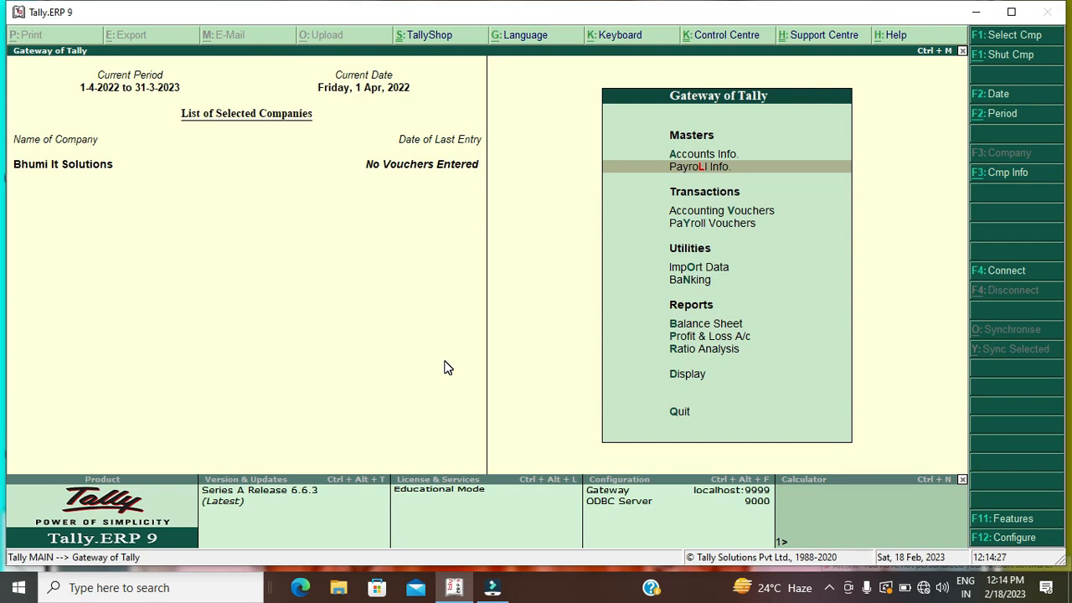
key("Return")
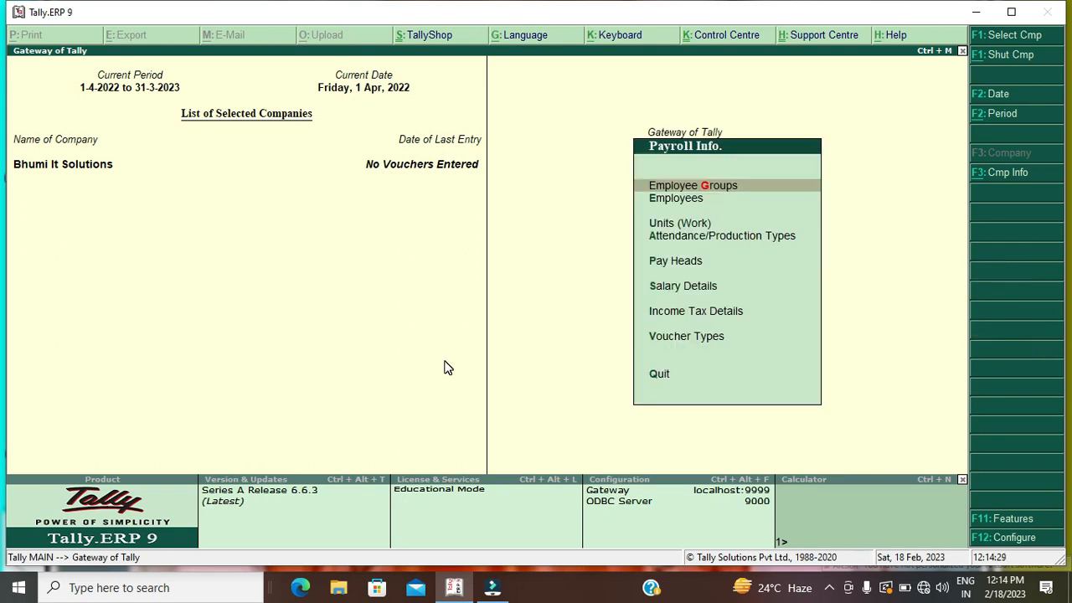
Look through the Employee Groups options for creating single and multiple groups, and return to the payroll masters
key("Down")
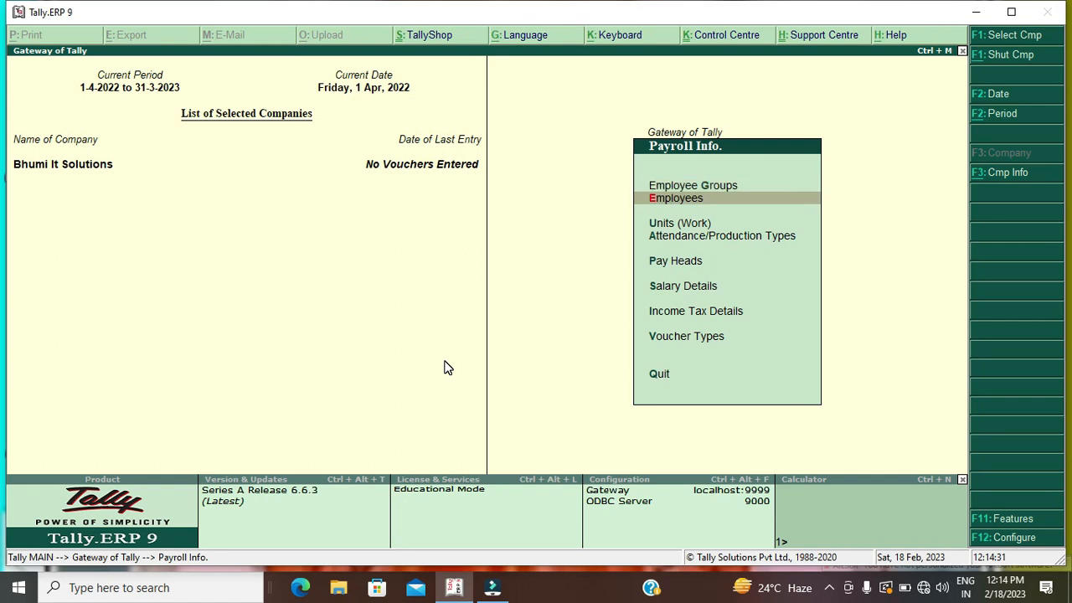
key("Return")
key("Escape")
key("Up")
key("Return")
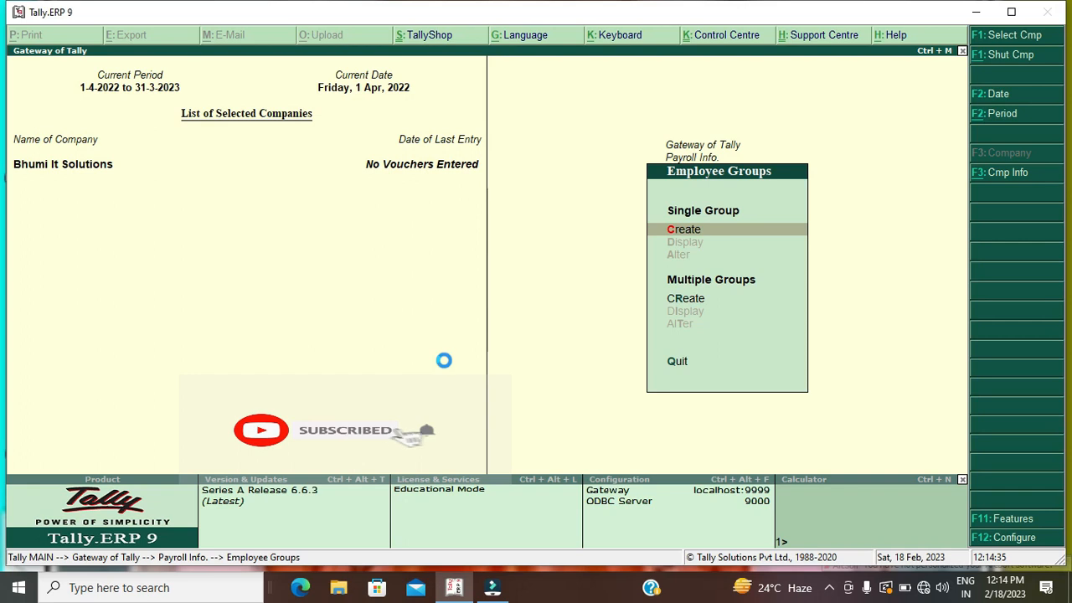
key("Return")
key("Escape")
key("Return")
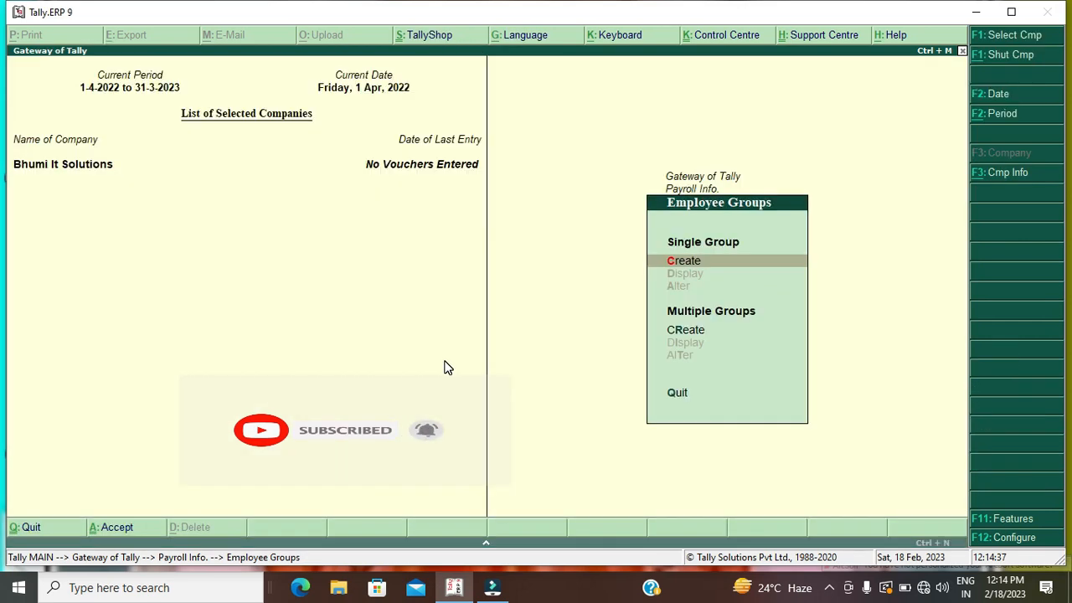
key("Escape")
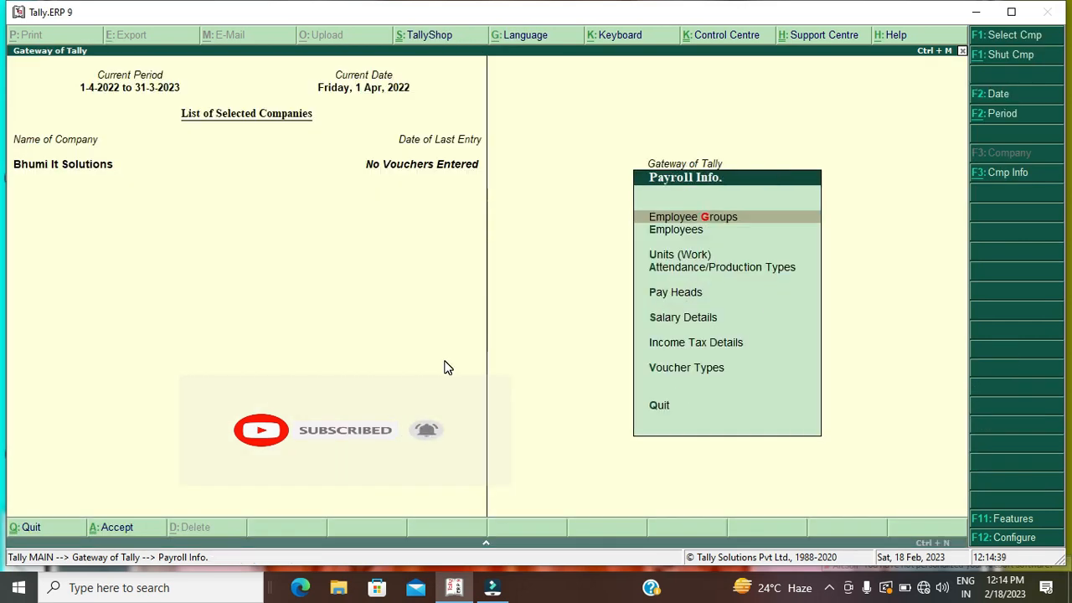
View the blank single Employee Creation form and quit it without creating an employee
key("Down")
key("Return")
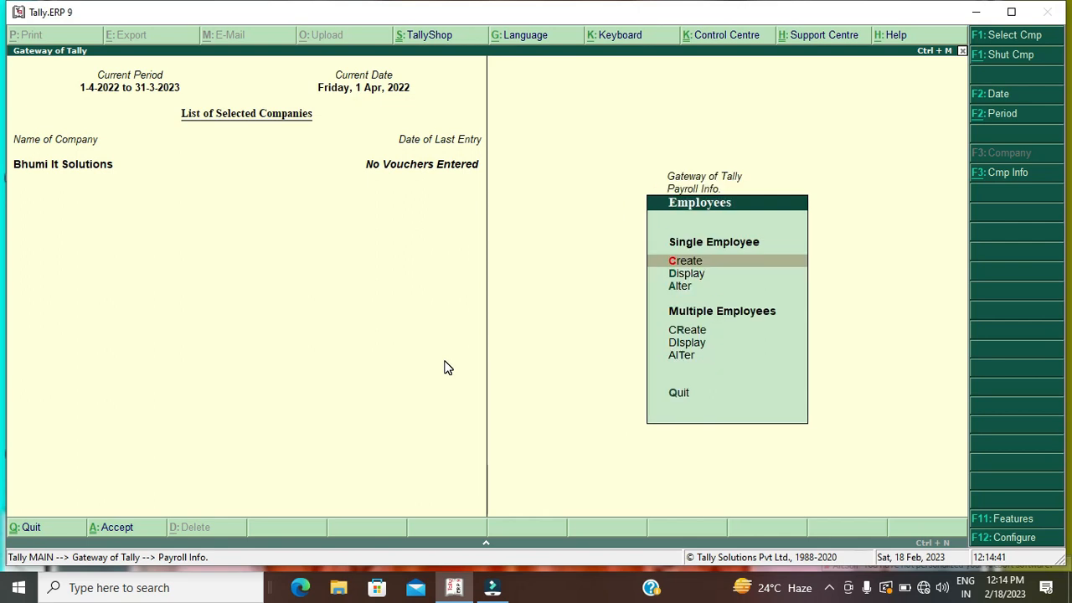
key("Down")
key("Up")
key("Return")
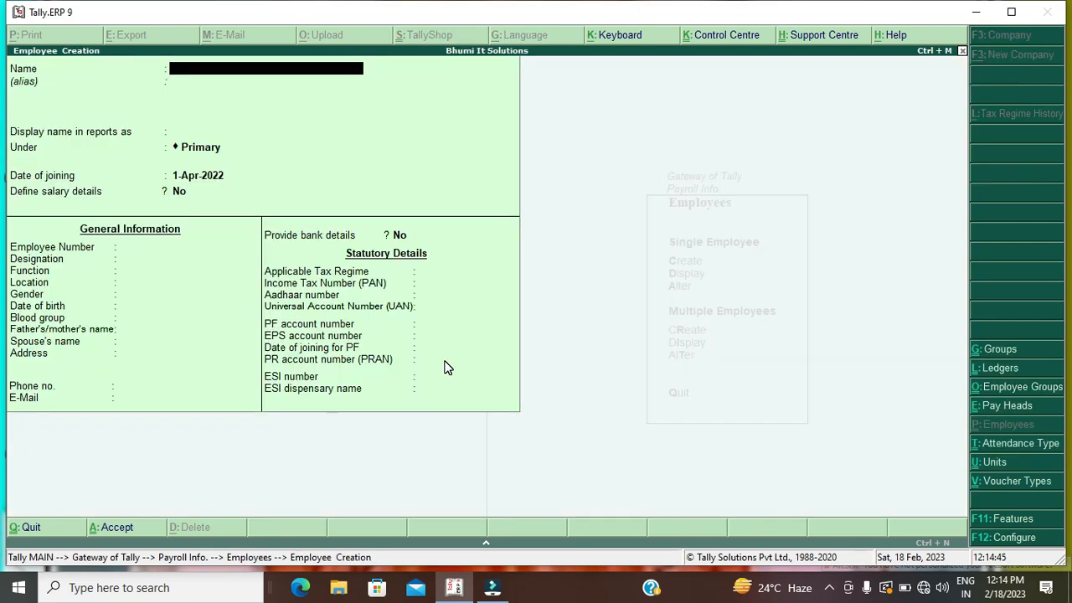
key("Escape")
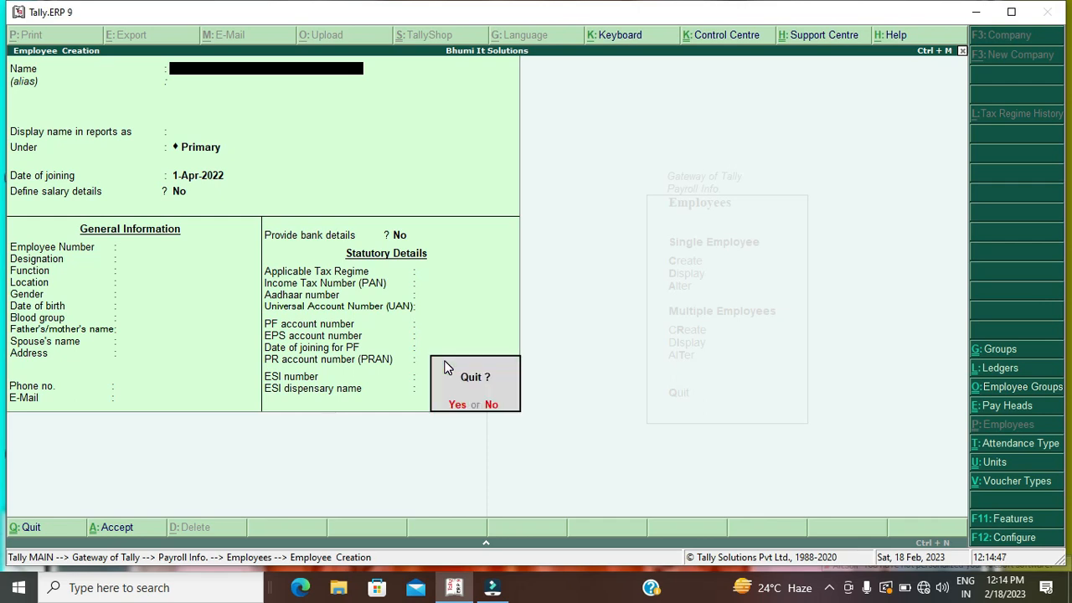
key("Return")
Open the first listed employee's existing record in Employee Alteration
key("Down")
key("Down")
key("Up")
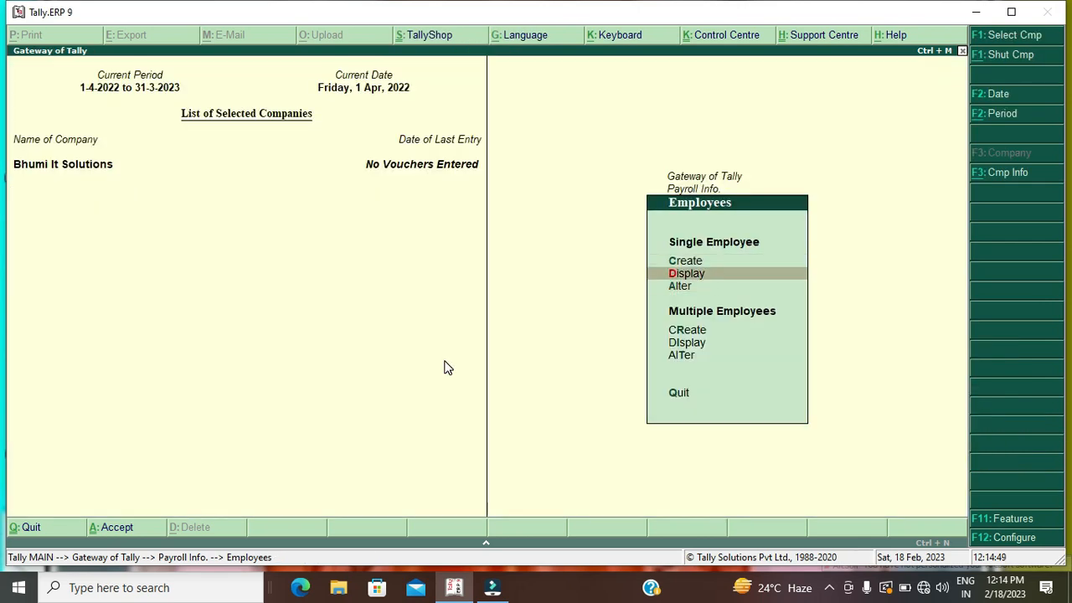
key("Return")
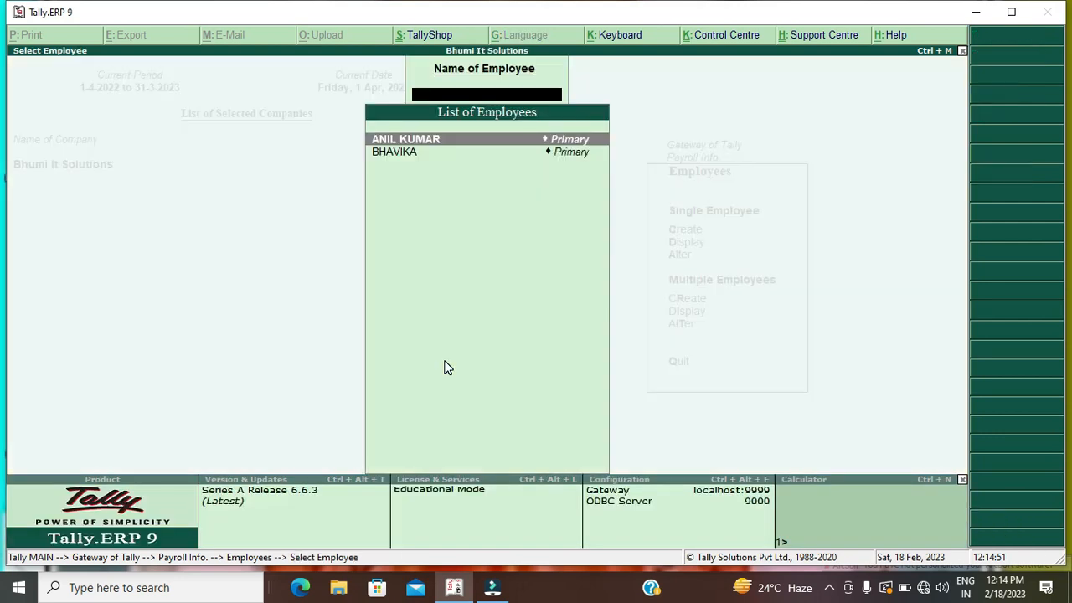
key("Down")
key("Up")
key("Return")
key("Return")
key("Return")
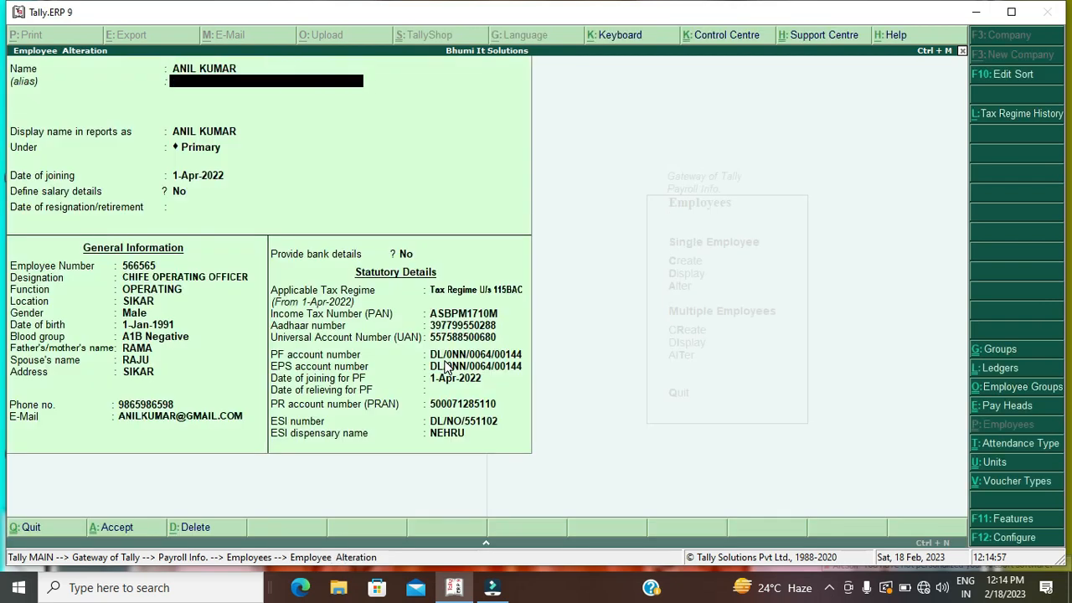
Examine the employee's group, date of joining, salary details and resignation date entries in the record
key("Return")
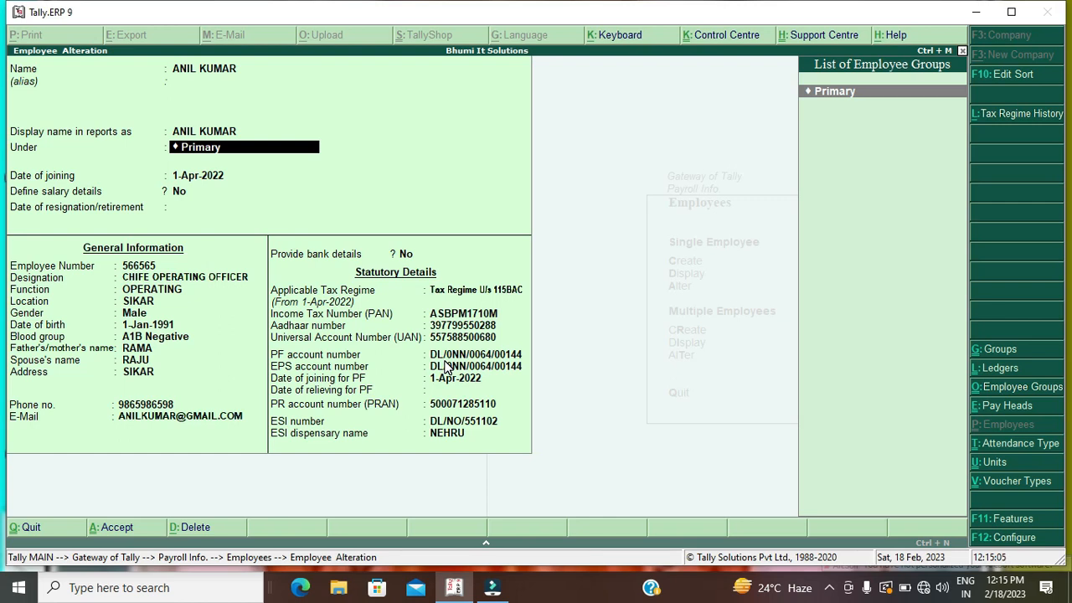
key("Return")
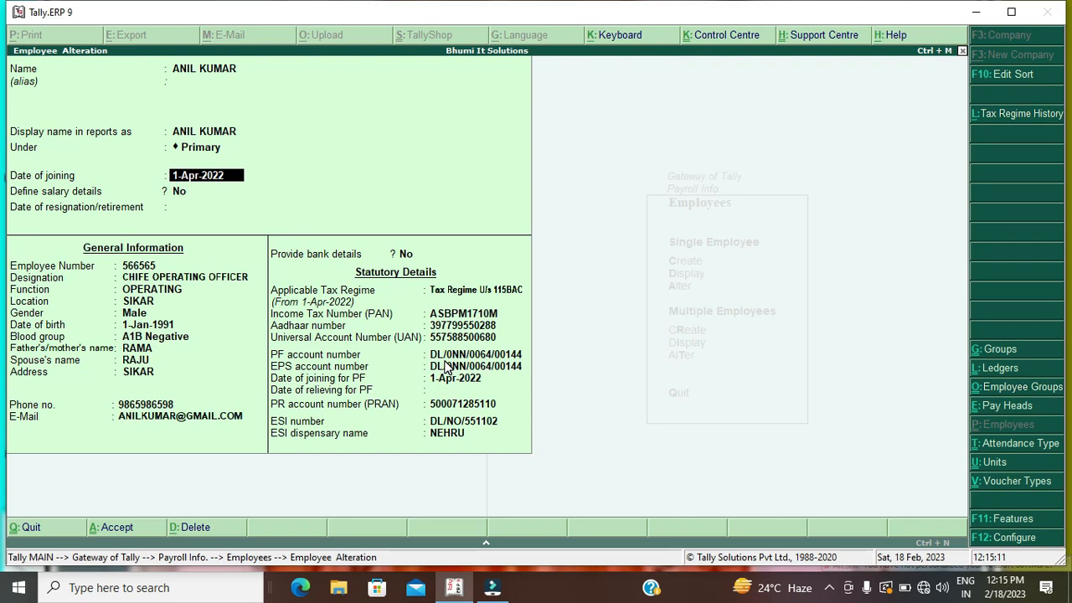
key("Return")
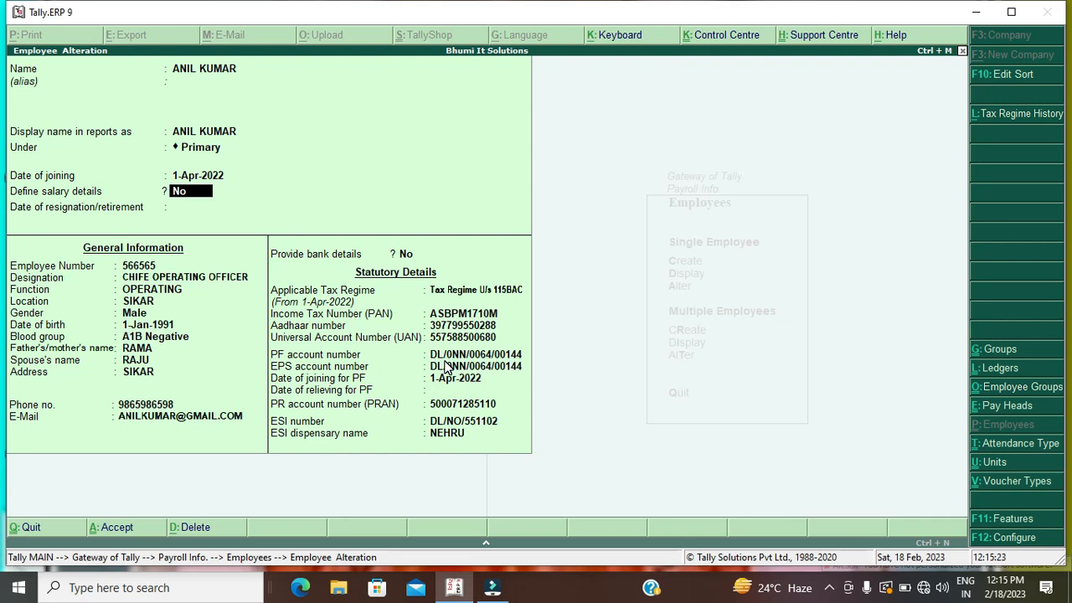
key("Return")
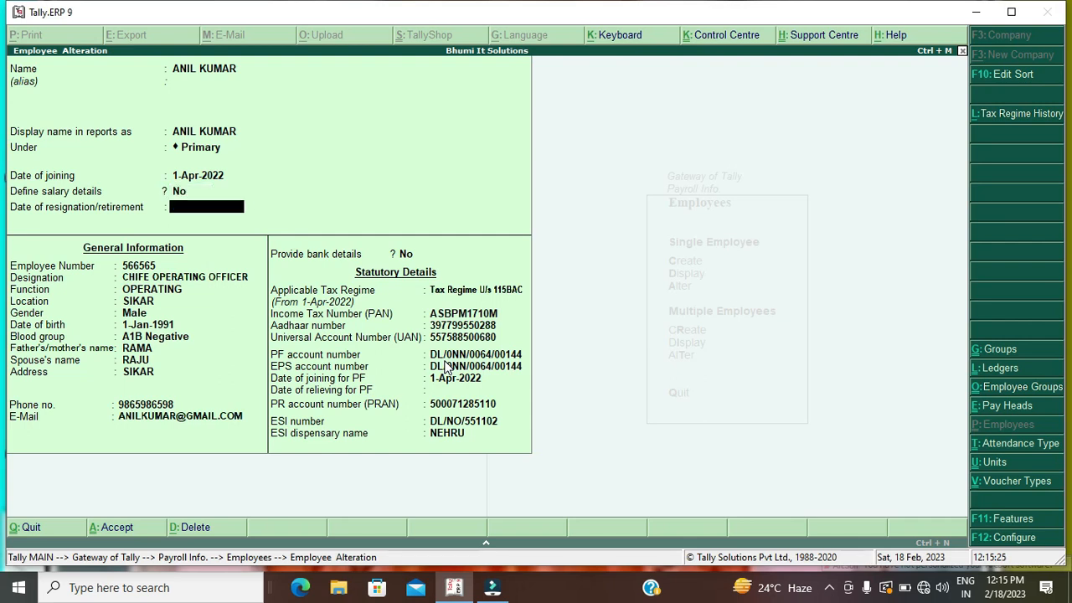
key("Return")
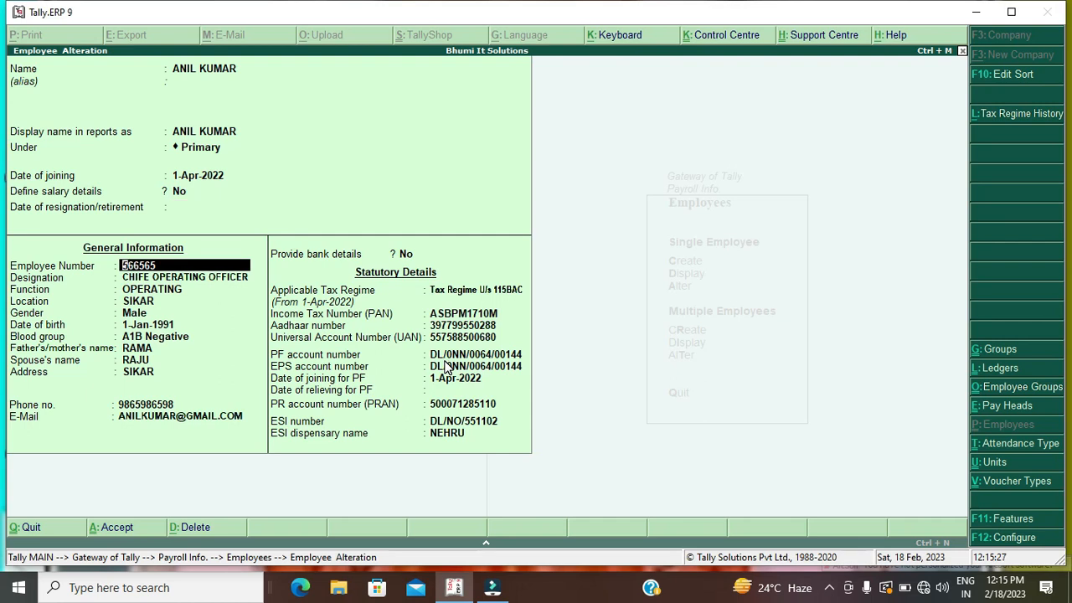
key("BackSpace")
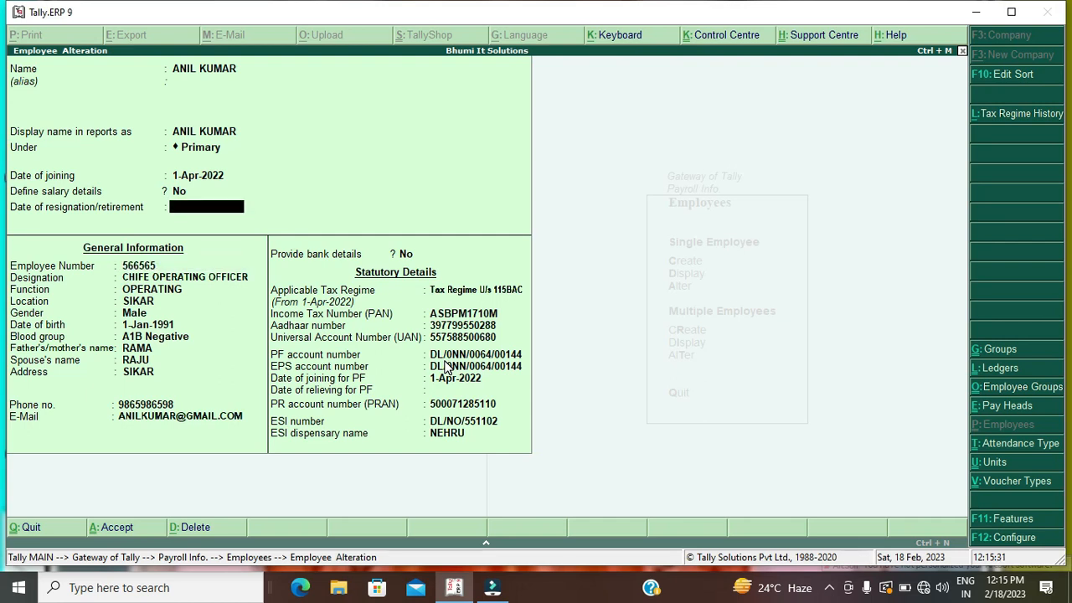
key("Return")
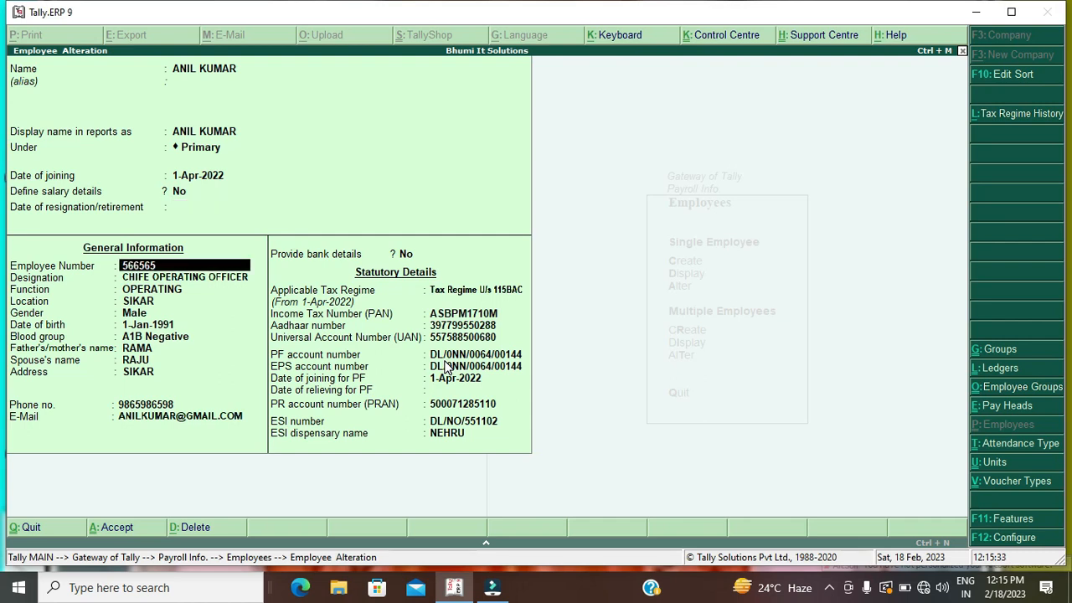
Examine the employee's General Information fields from employee number and designation through to phone number and e-mail
key("Return")
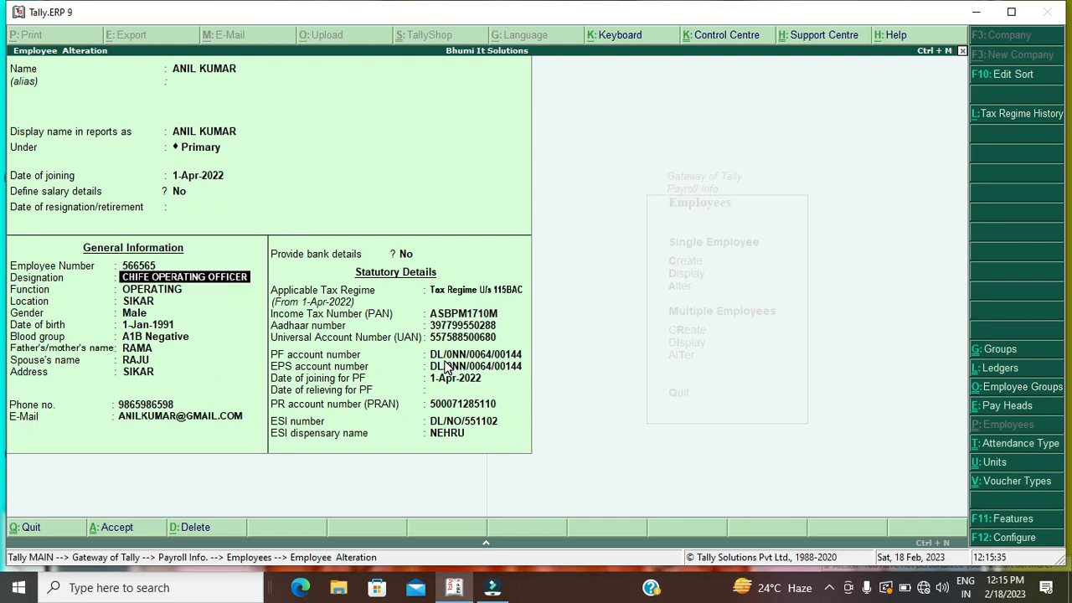
key("BackSpace")
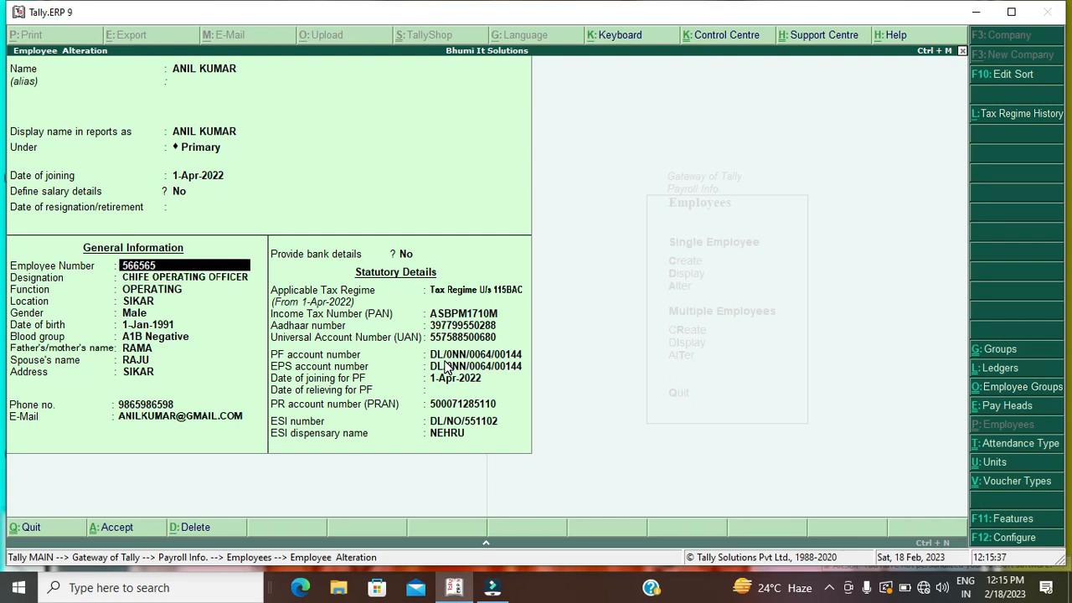
key("Return")
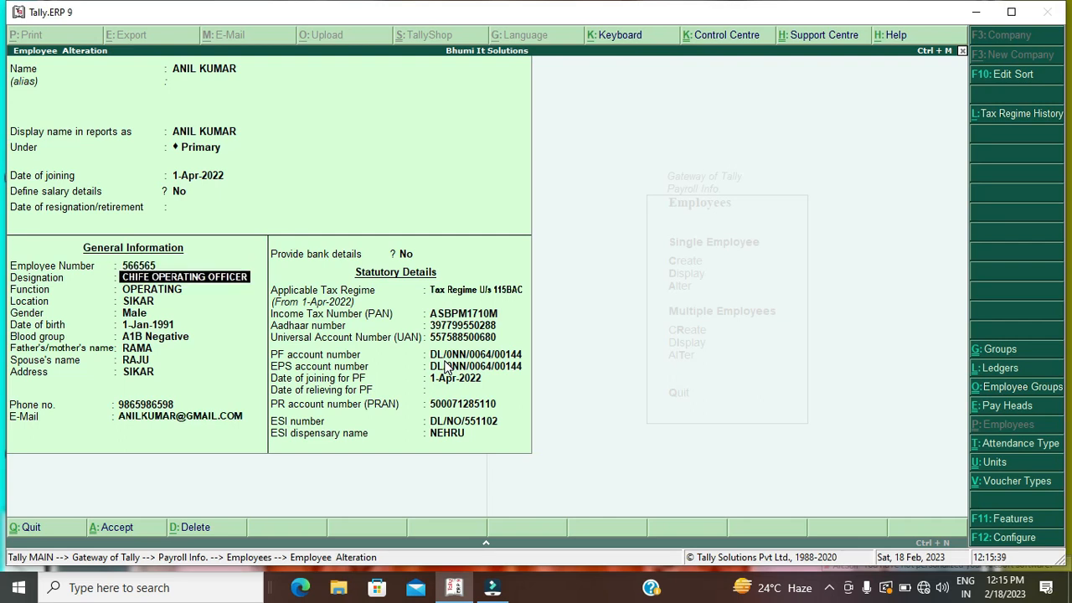
key("Return")
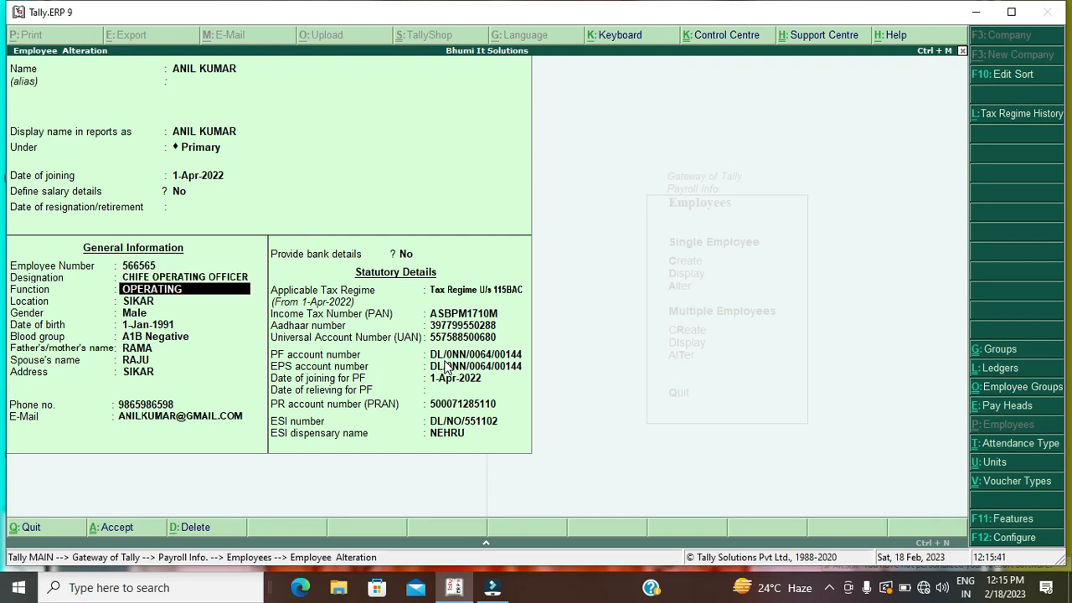
key("Return")
key("Return")
key("Return")
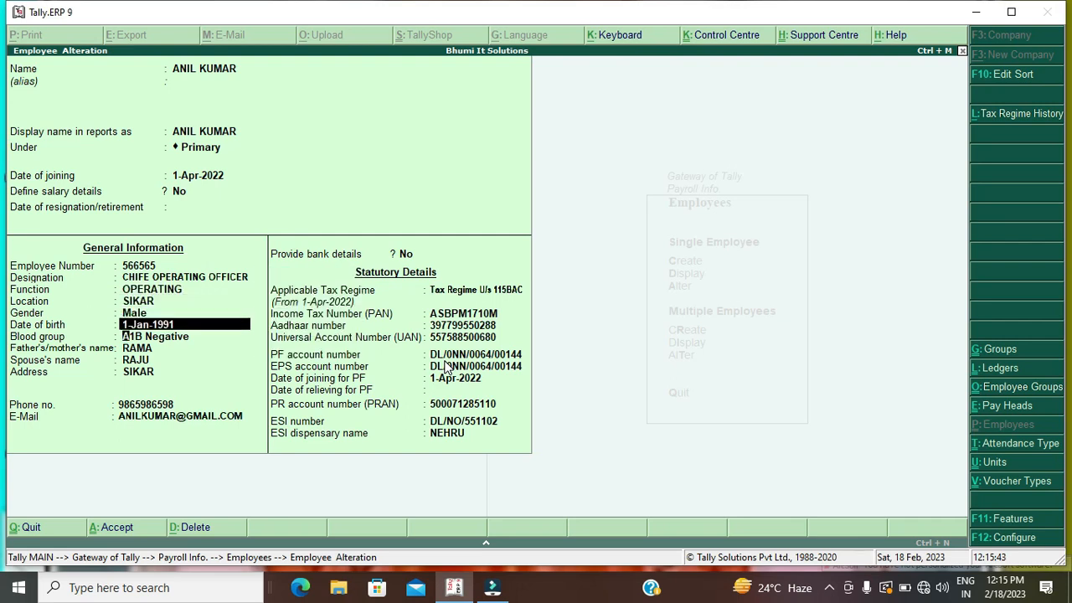
key("Return")
key("Return")
key("Return")
key("Return")
key("Return")
key("Return")
key("Return")
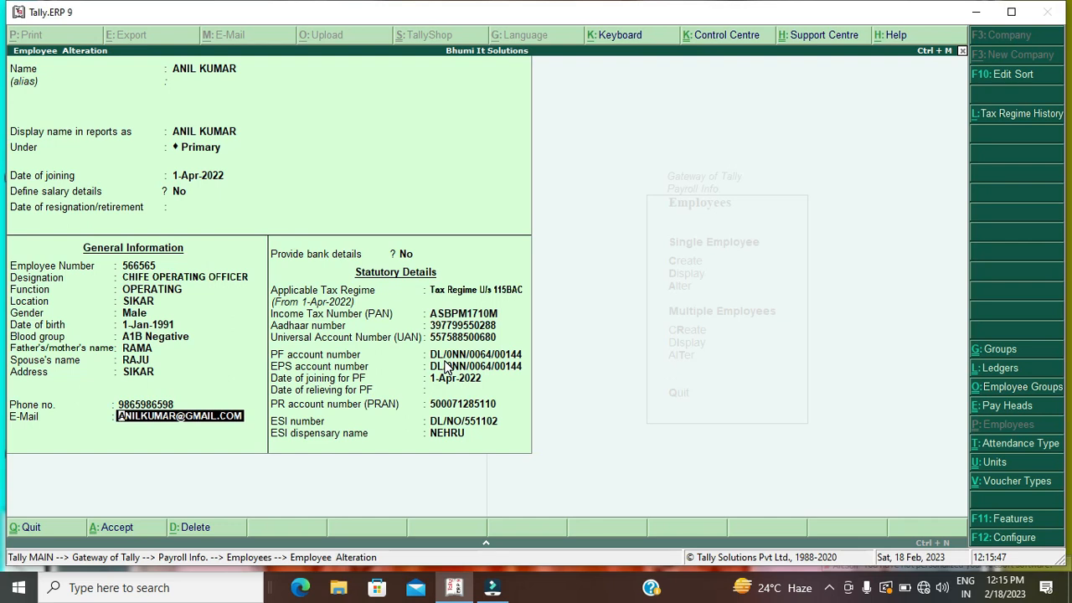
key("Return")
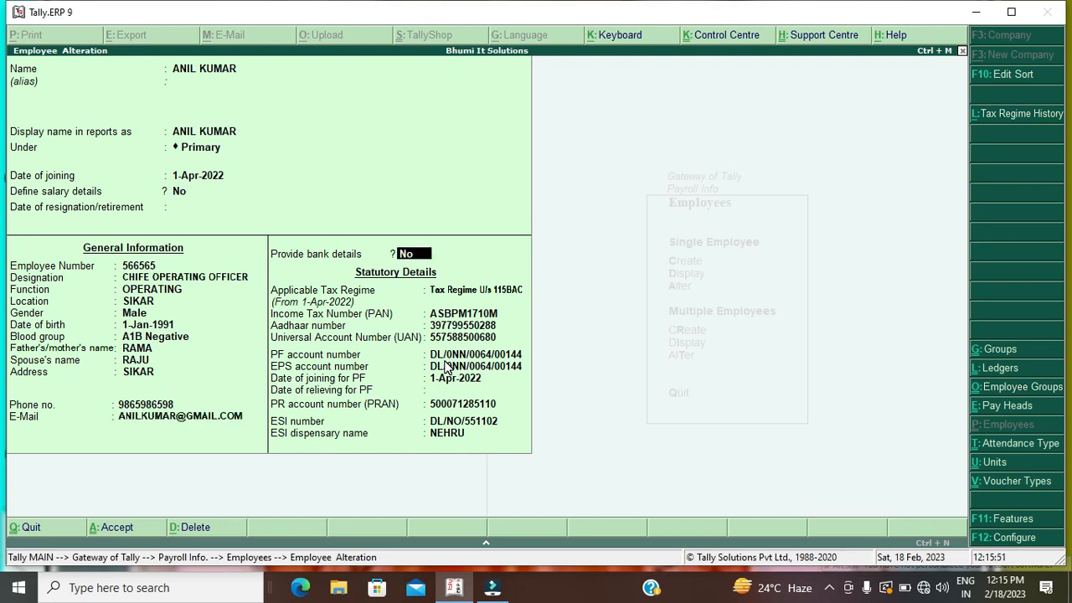
Keep bank details at No and Tax Regime U/s 115BAC, and review the PAN, Aadhaar and UAN fields
key("Return")
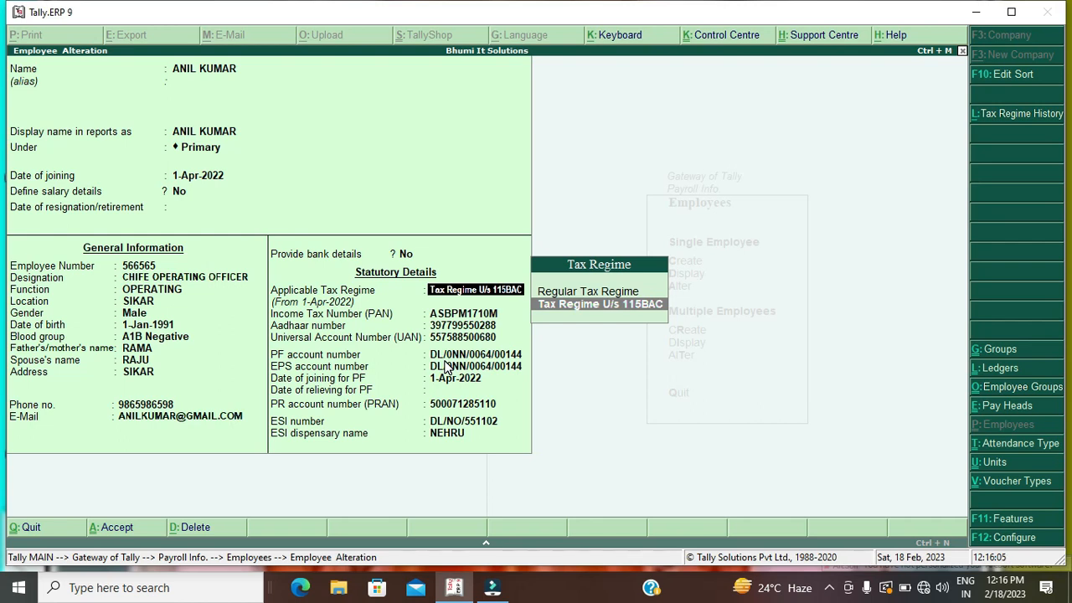
key("Return")
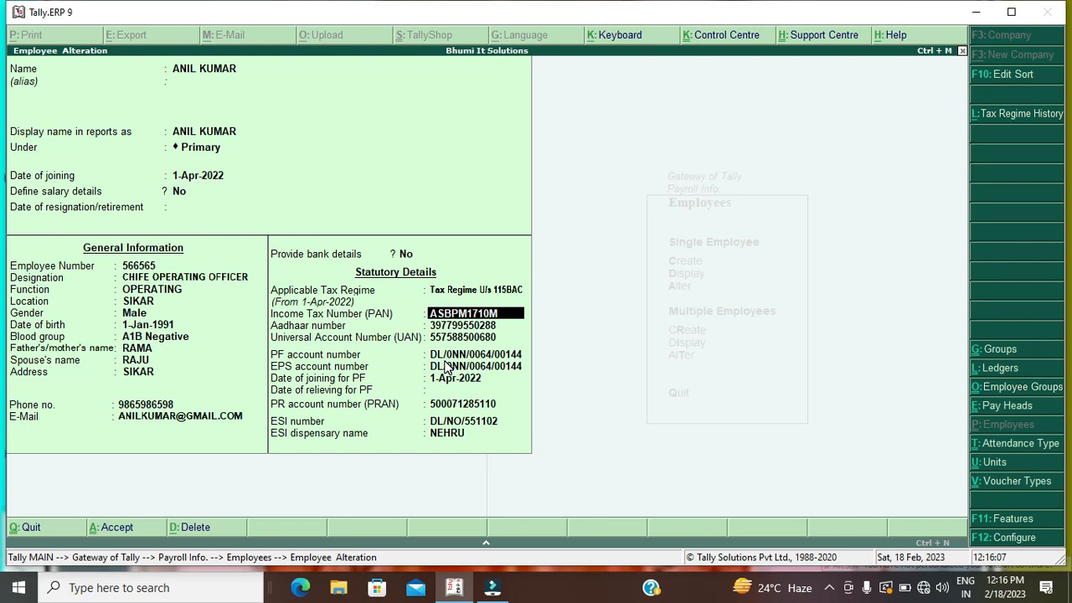
key("Return")
key("Return")
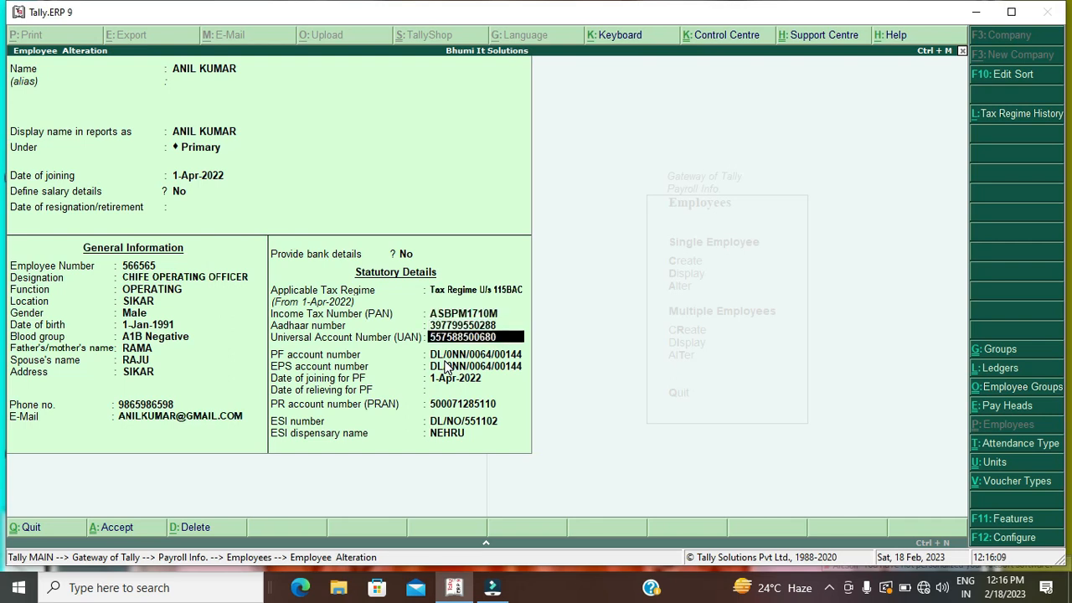
key("Return")
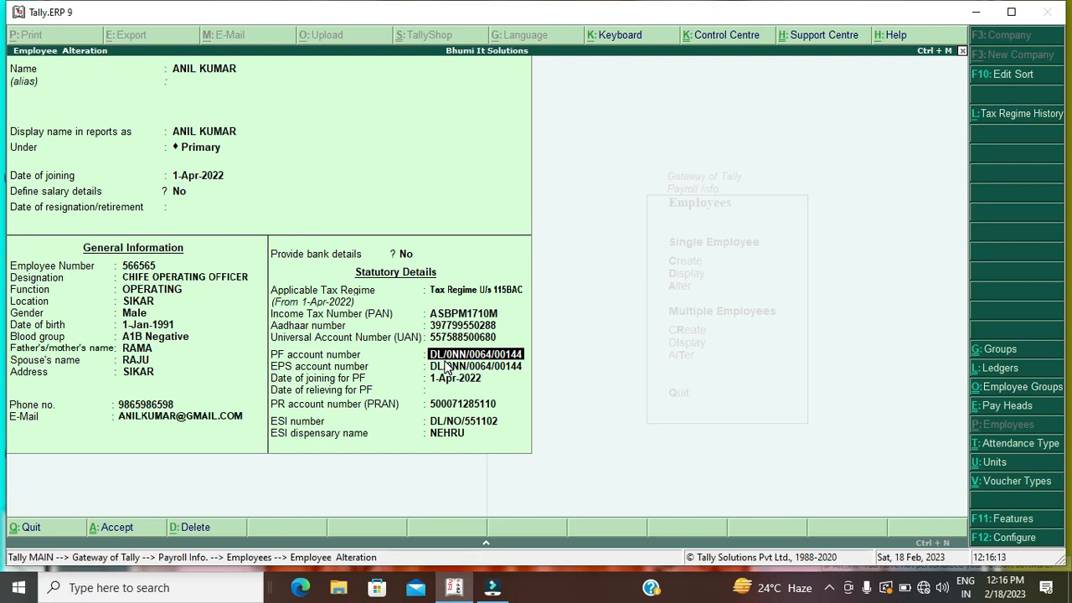
Review the employee's PF, EPS, PRAN and ESI fields, and accept the record without changes
key("Return")
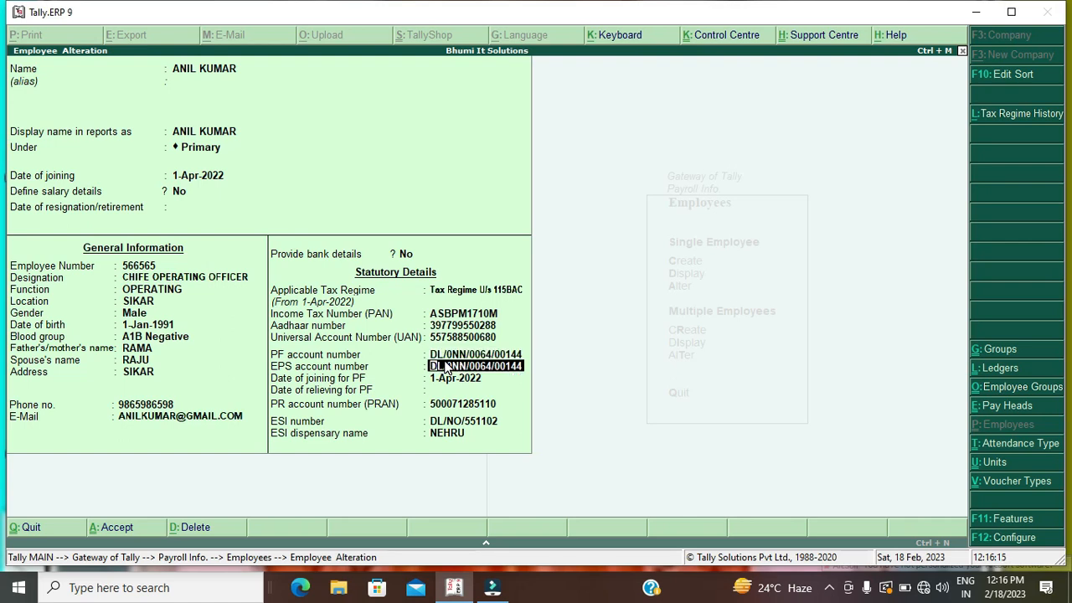
key("Return")
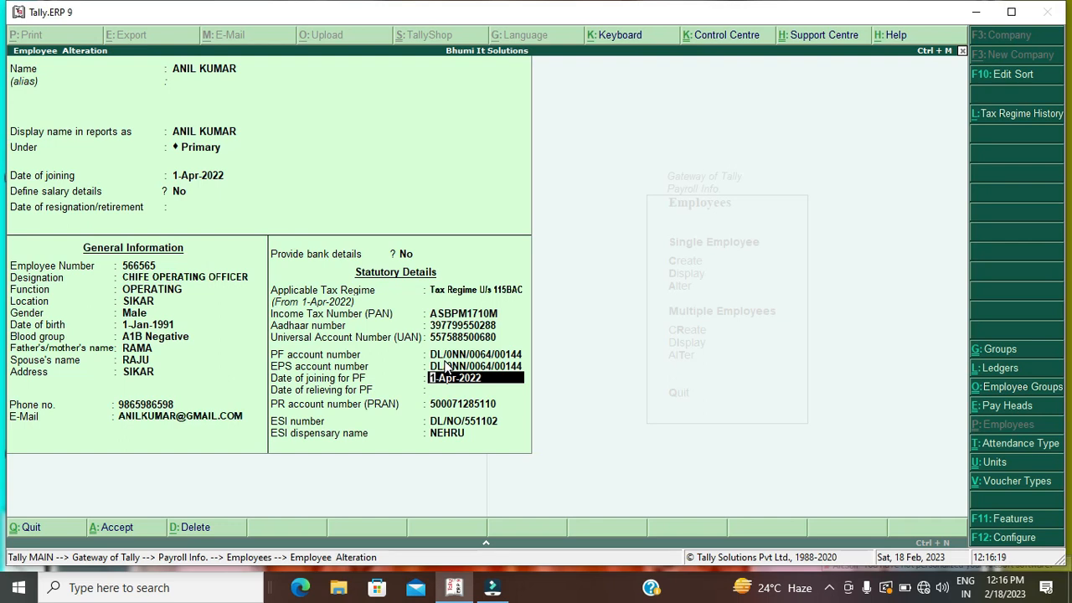
key("Return")
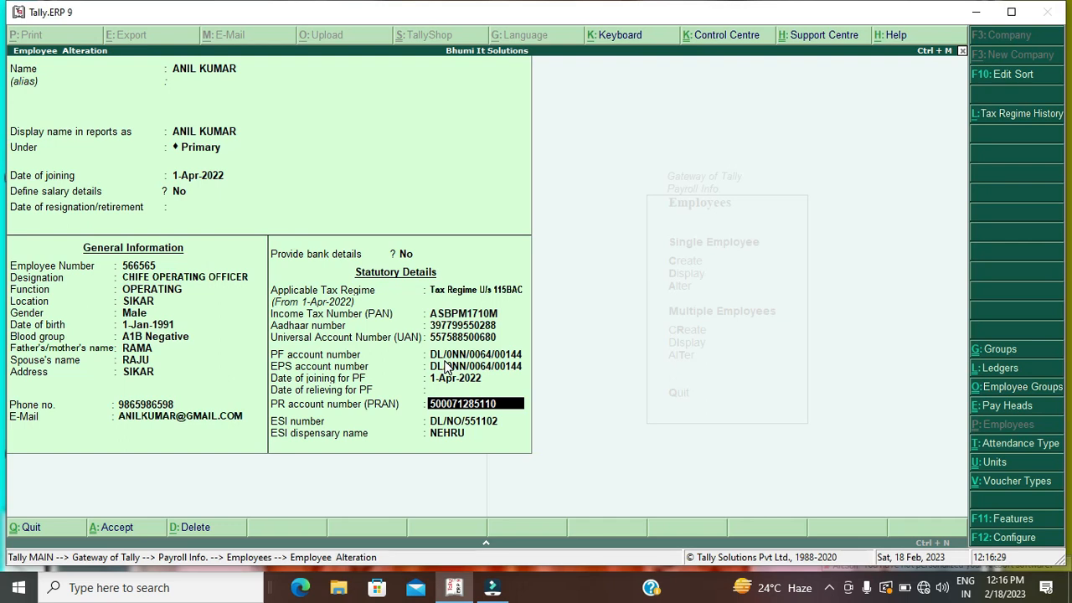
key("Return")
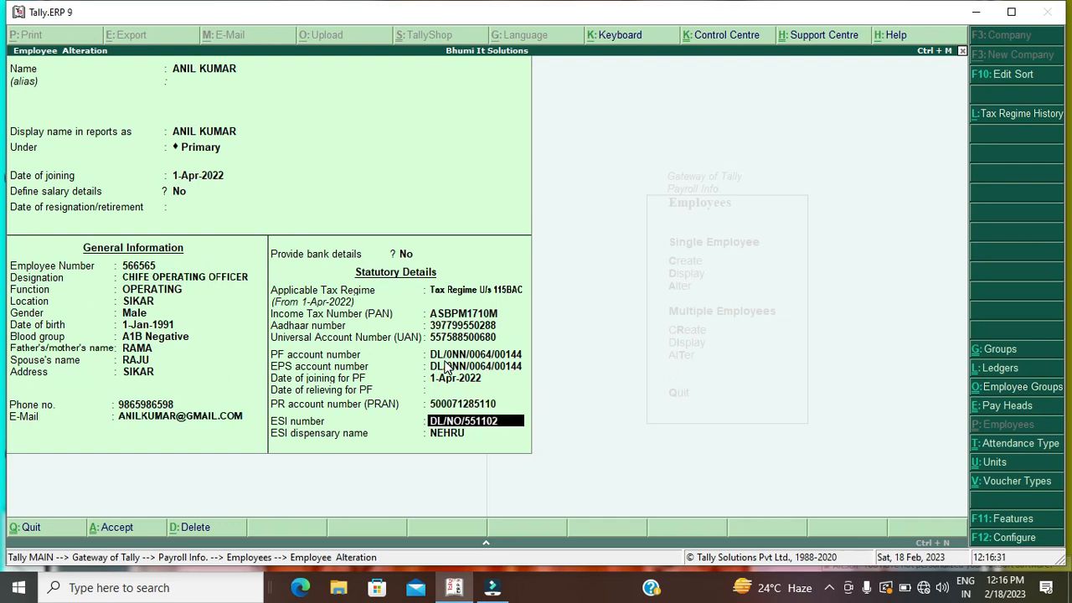
key("Return")
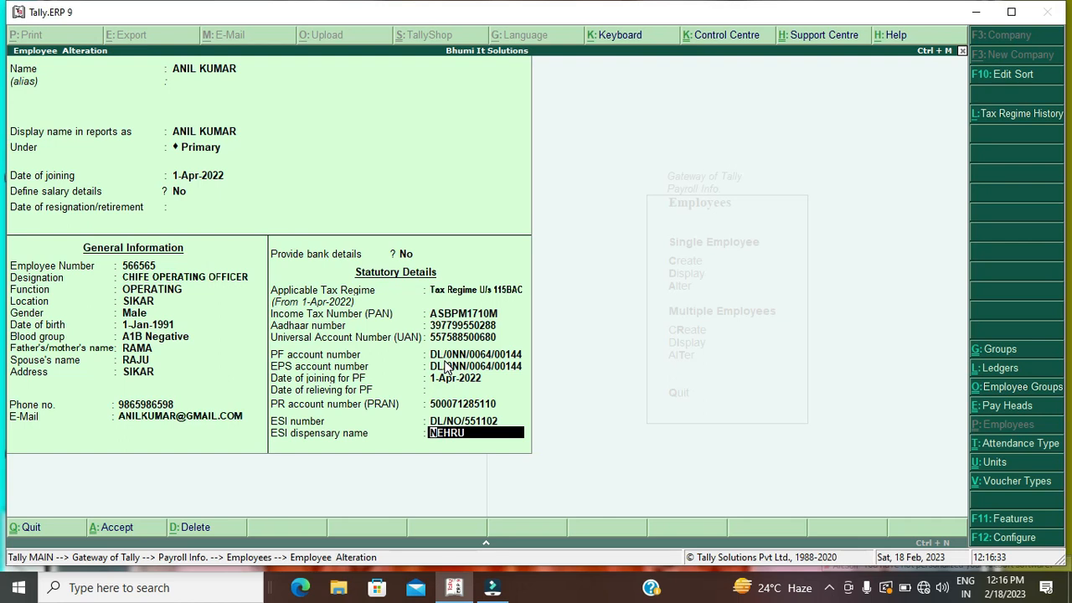
key("Return")
key("Return")
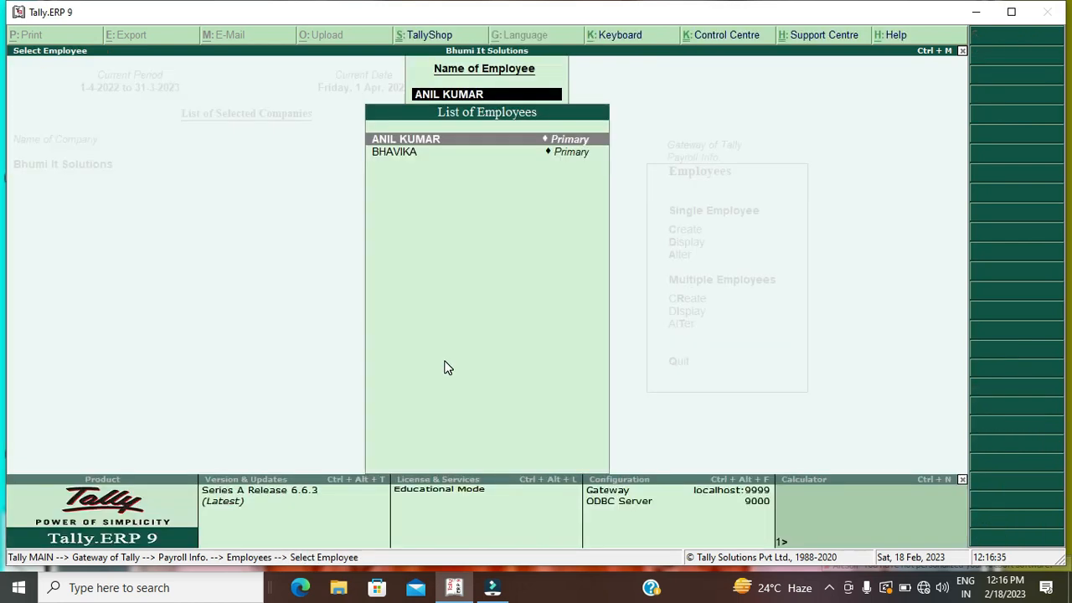
Open the second employee's record for alteration and review the joining, salary and resignation entries, employee number and designation
key("Down")
key("Return")
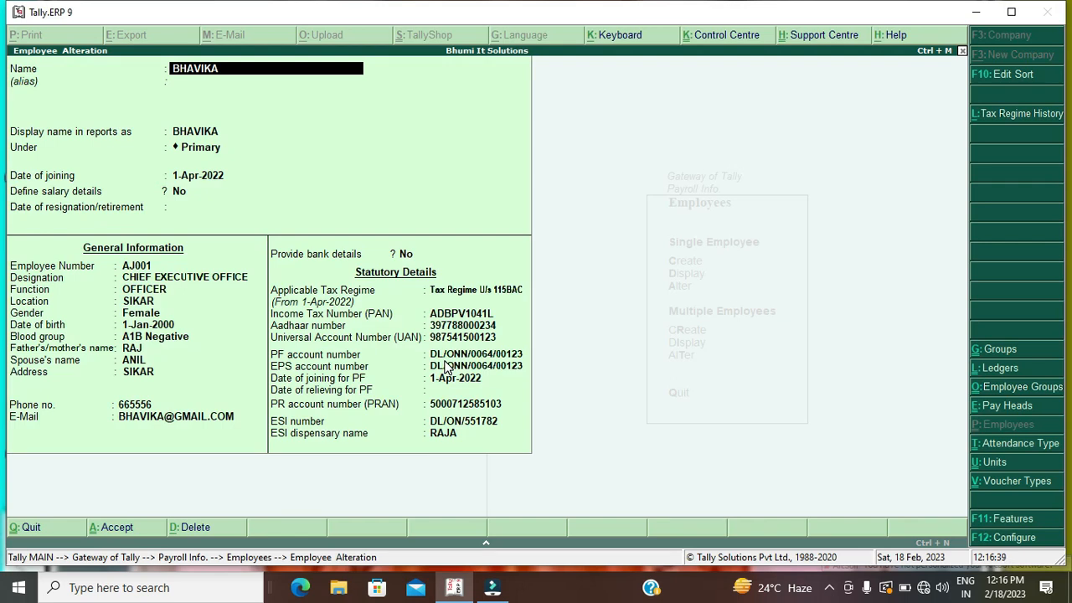
key("Return")
key("Return")
key("Return")
key("Return")
key("Return")
key("Return")
key("Return")
key("Return")
key("Return")
key("Return")
key("Return")
key("Return")
key("Return")
key("Return")
key("Return")
key("Return")
key("Return")
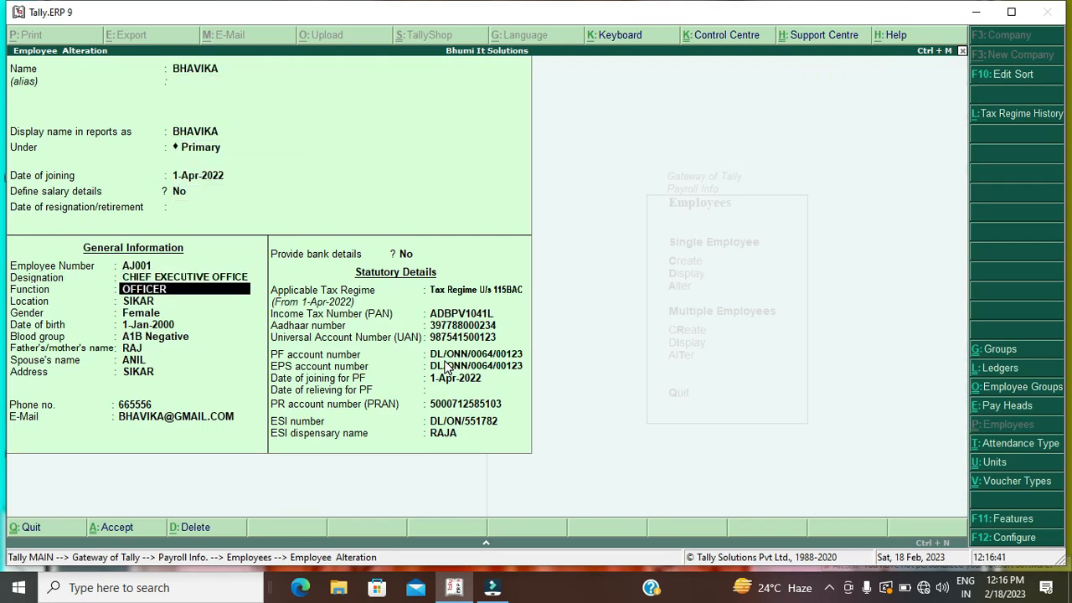
Review the employee's remaining general and statutory details, accept the record without changes, and return to Payroll Info
key("Return")
key("Return")
key("Return")
key("Return")
key("Return")
key("Return")
key("Return")
key("Return")
key("Return")
key("Return")
key("Return")
key("Return")
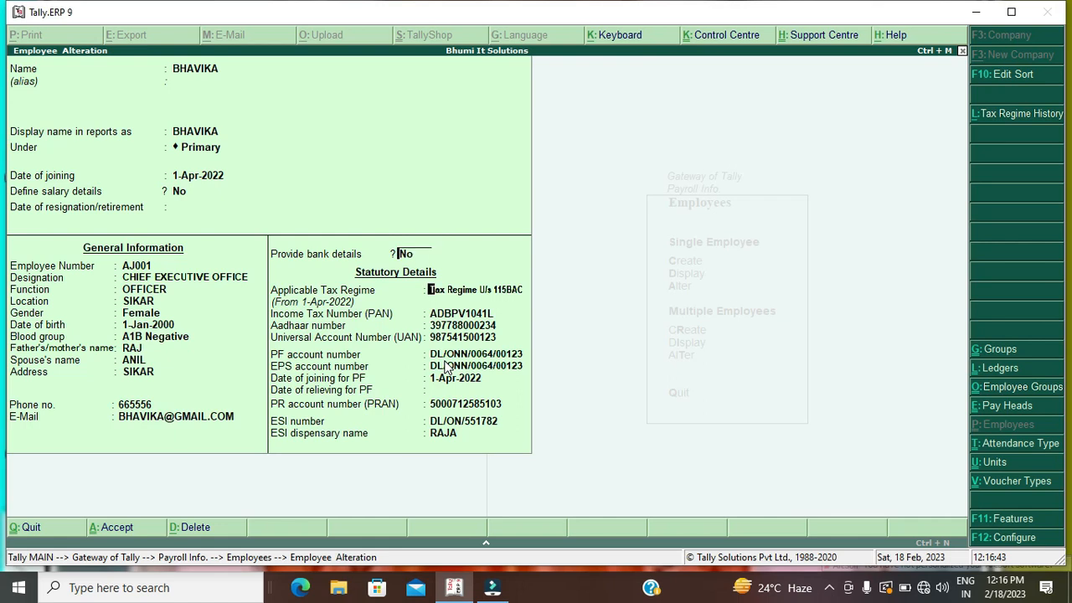
key("Return")
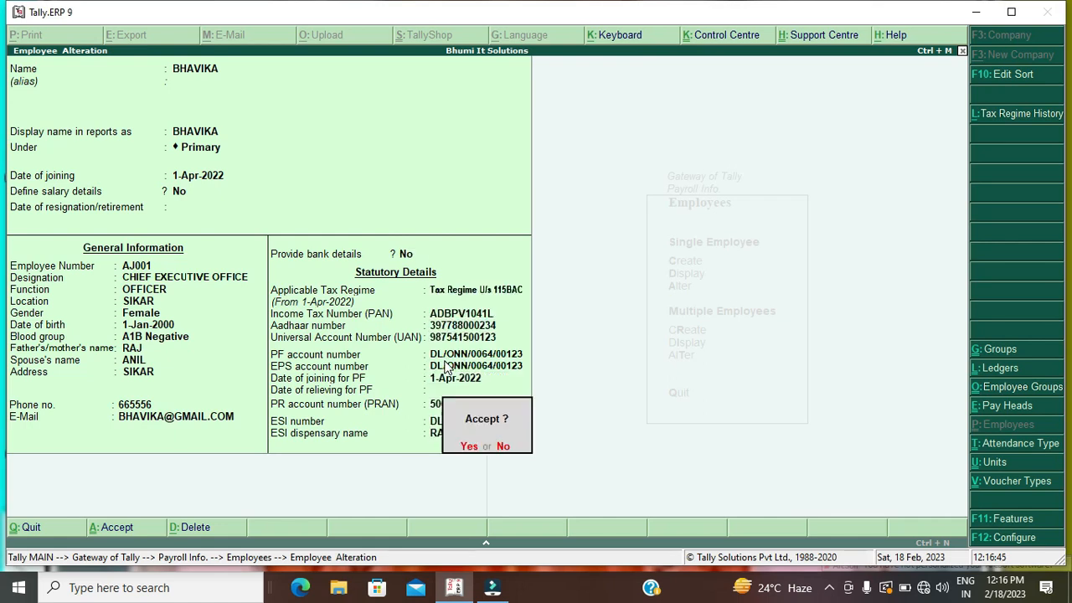
key("Return")
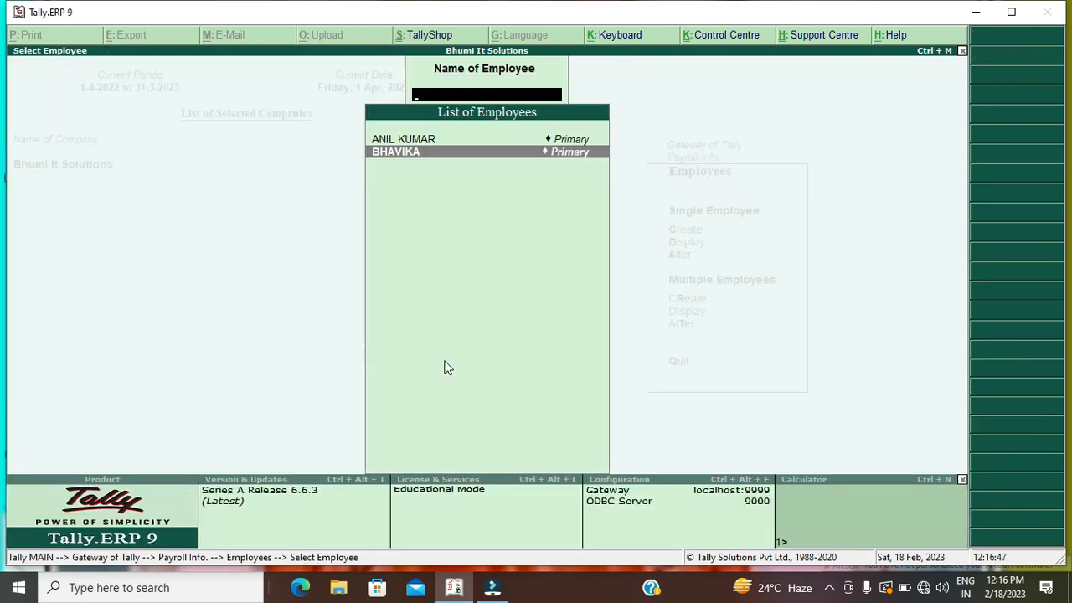
key("Escape")
key("Escape")
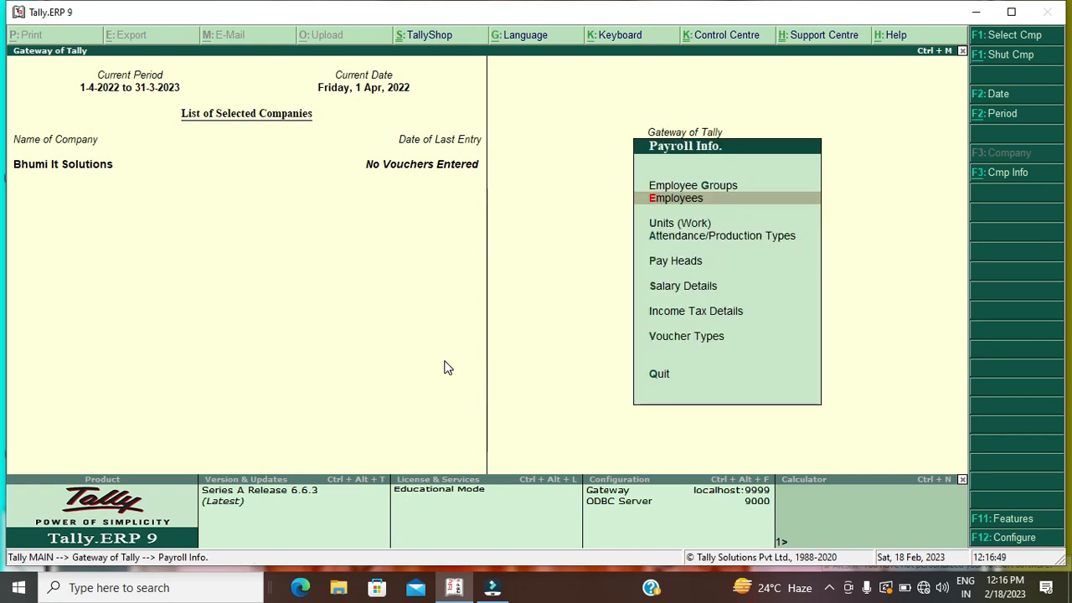
Open the list of payroll work units for alteration
key("Down")
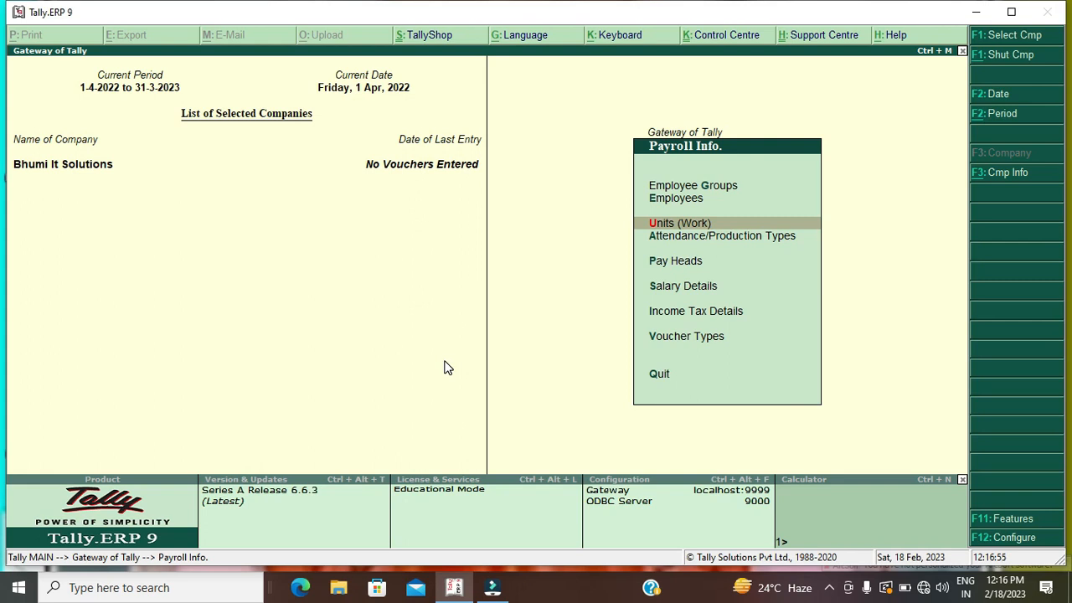
key("Return")
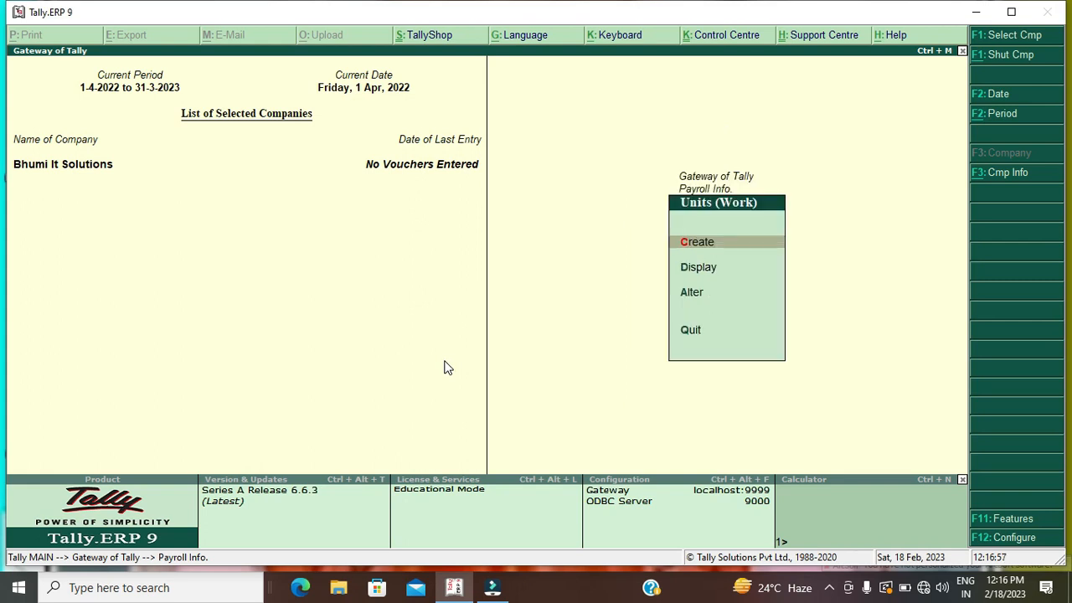
key("Down")
key("Down")
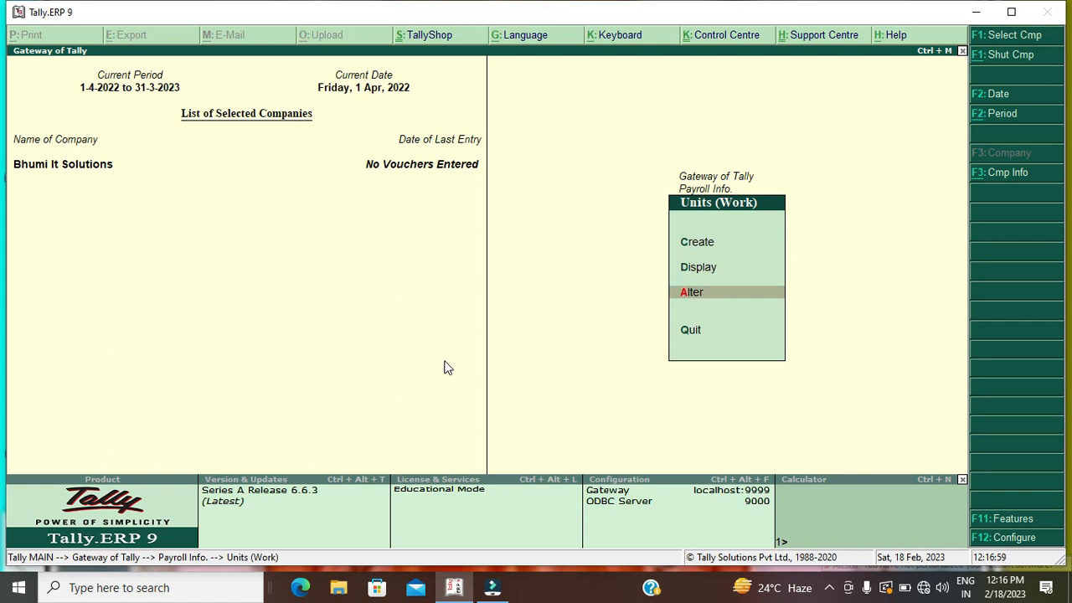
key("Escape")
key("Return")
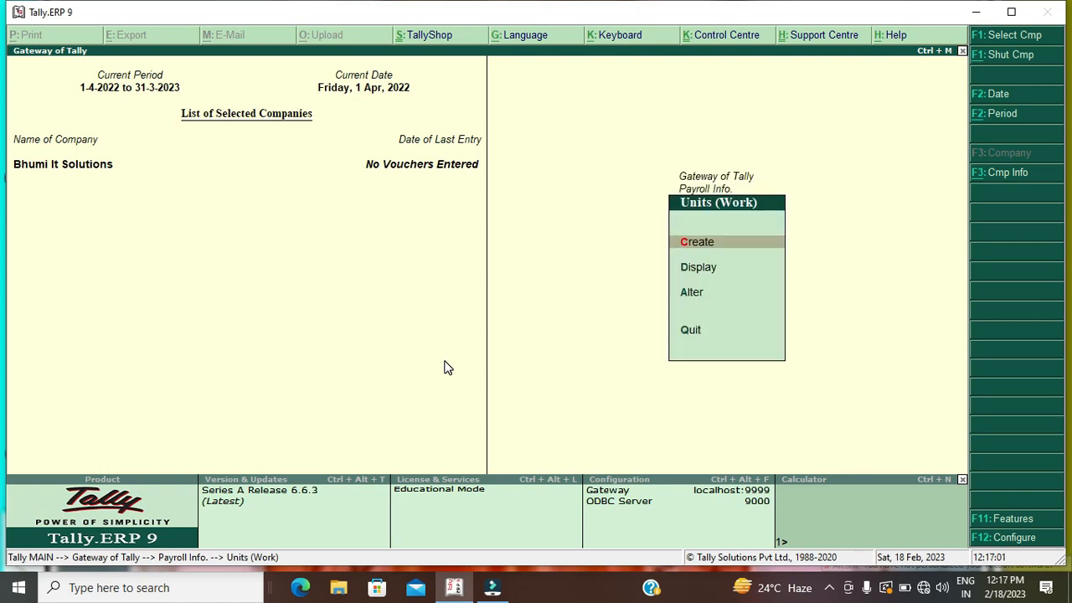
key("Down")
key("Down")
key("Up")
key("Down")
key("Return")
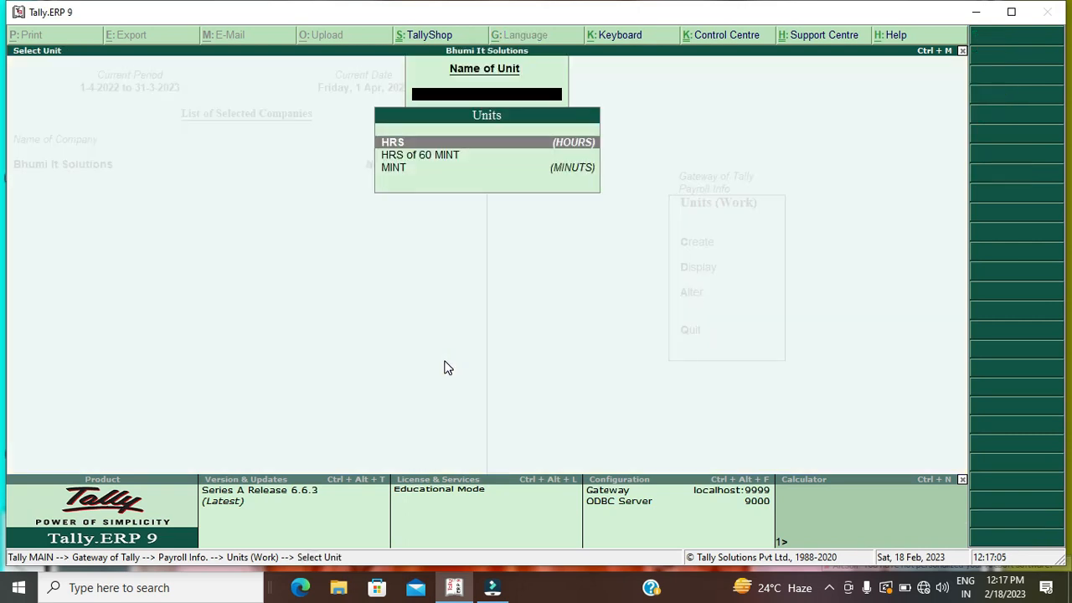
Review the HRS unit's symbol, formal name and decimal places, and accept it without changes
key("Return")
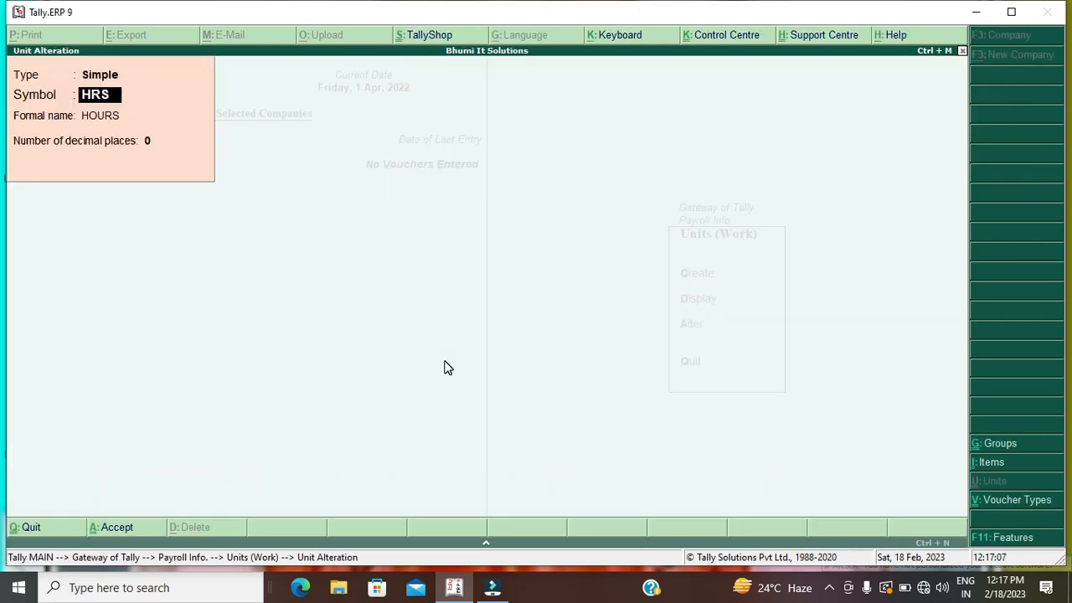
key("Return")
key("Return")
key("Return")
key("Return")
Review the MINT unit's symbol, formal name and decimal places, and accept it without changes
key("Down")
key("Down")
key("Return")
key("Return")
key("Return")
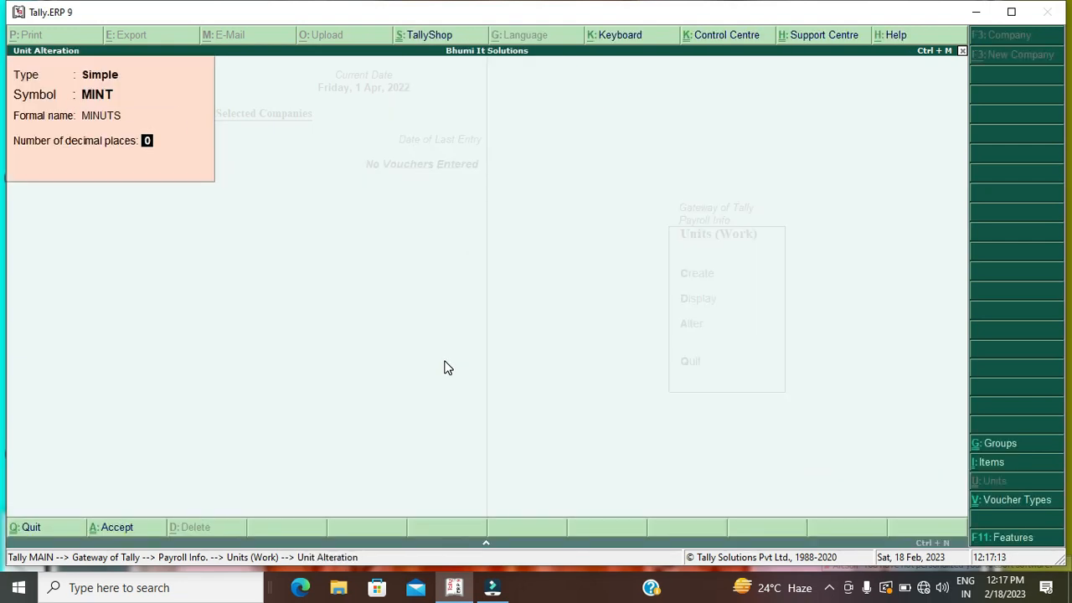
key("Return")
key("Return")
View the compound unit HRS of 60 MINT, quit without changes, and return to Payroll Info
key("Up")
key("Return")
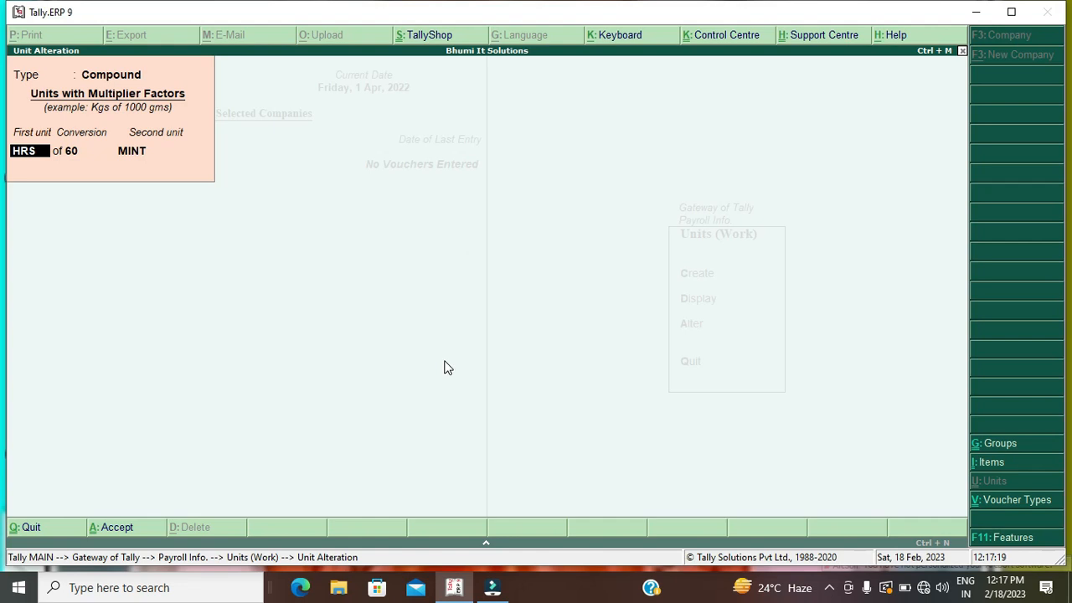
key("Escape")
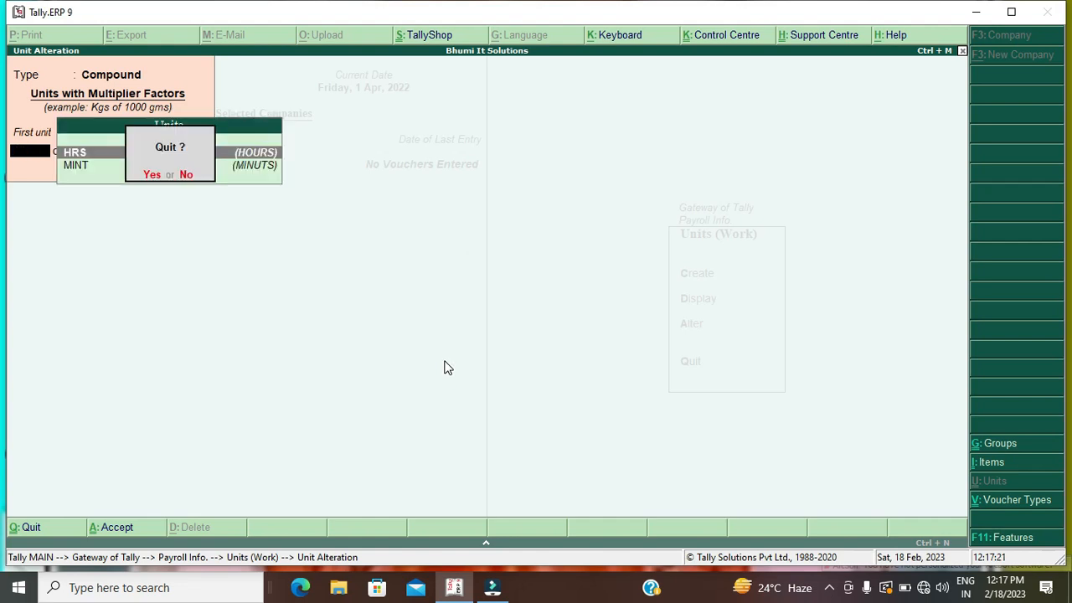
key("Return")
key("Escape")
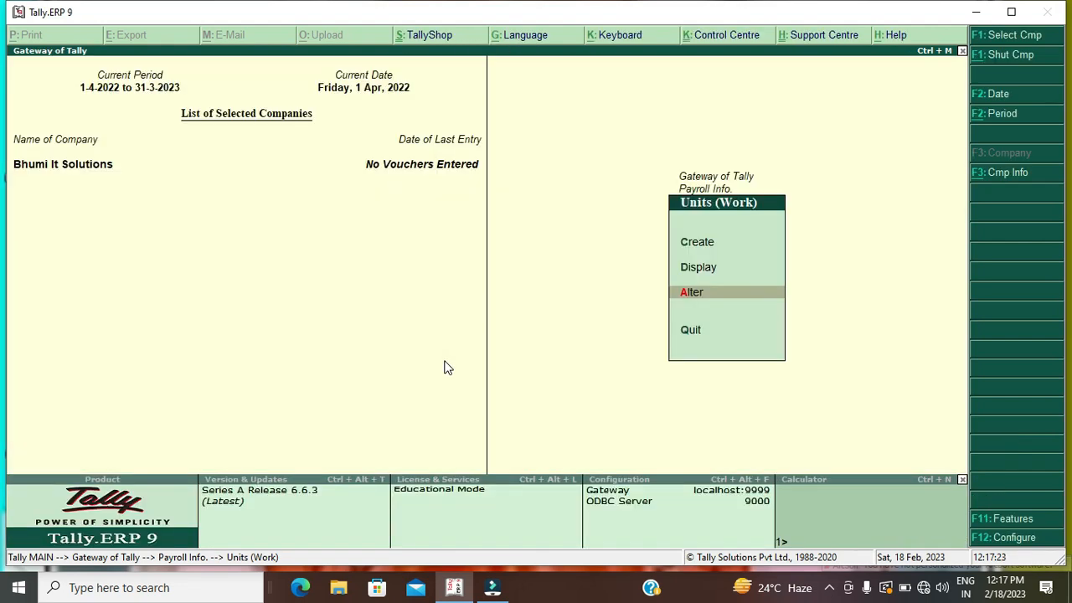
key("Escape")
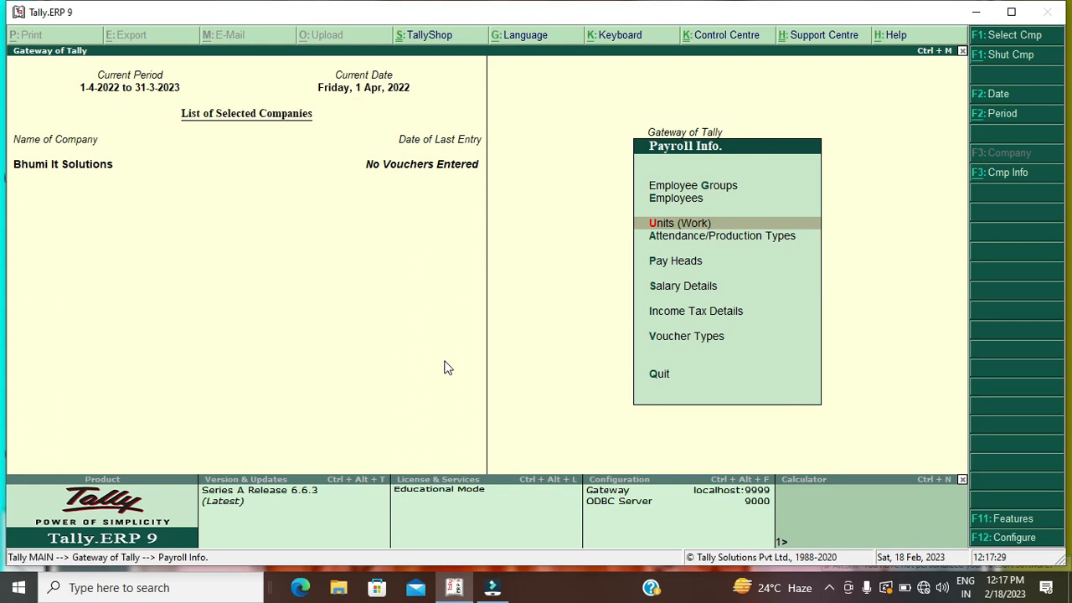
Open the ABSENT attendance type from the Attendance/Production Types masters for alteration
key("Down")
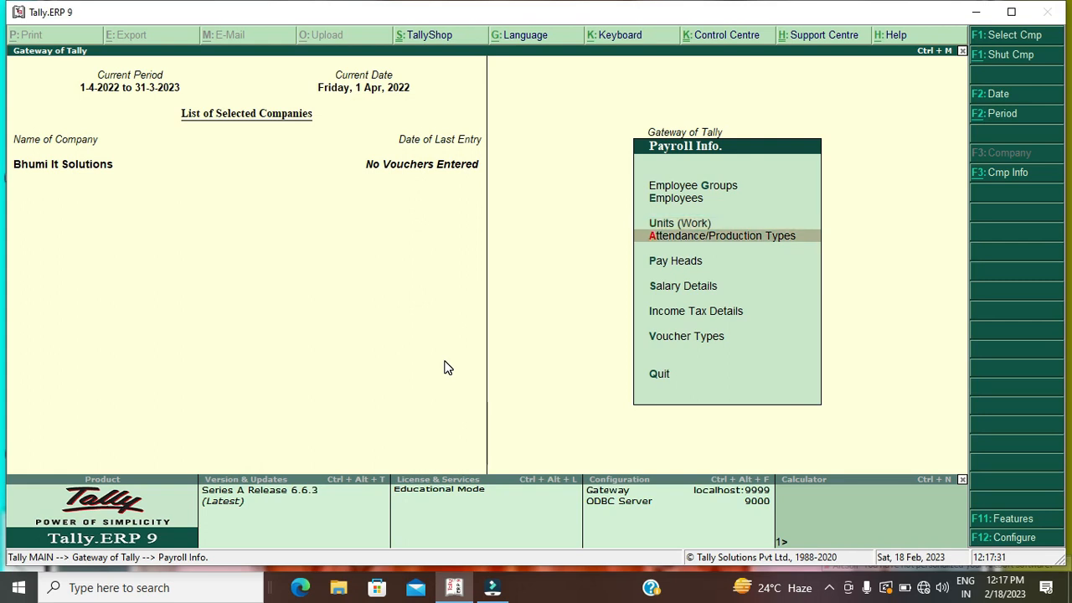
key("Return")
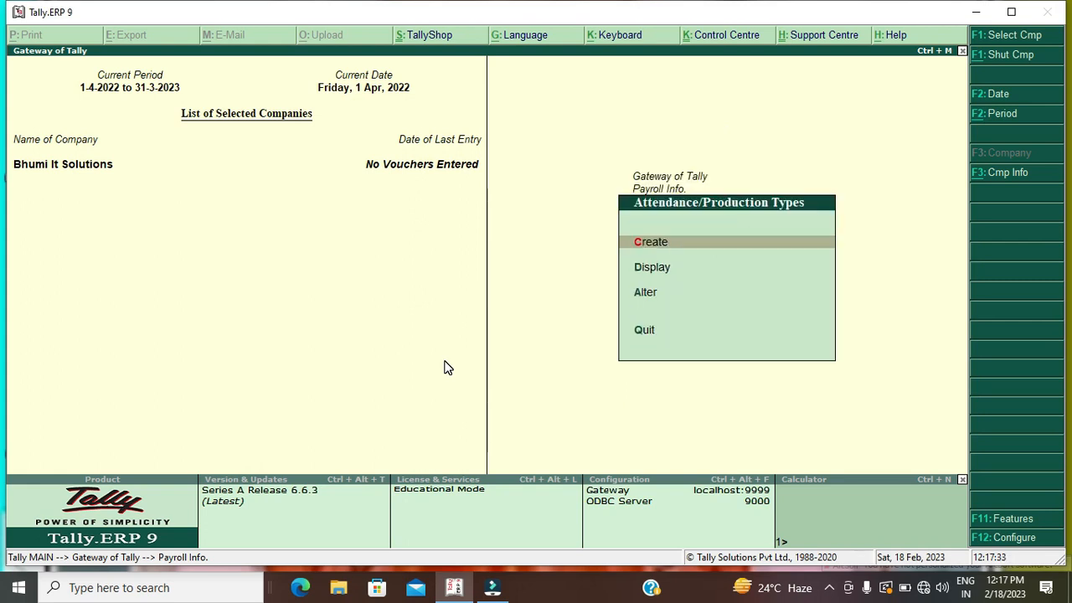
key("Down")
key("Down")
key("Return")
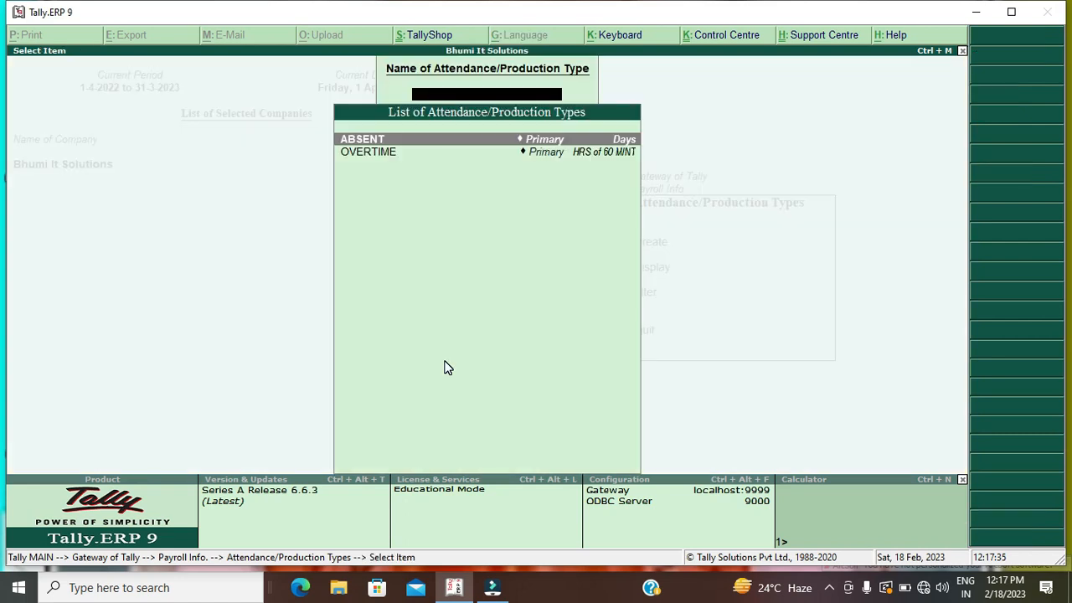
key("Down")
key("Up")
key("Return")
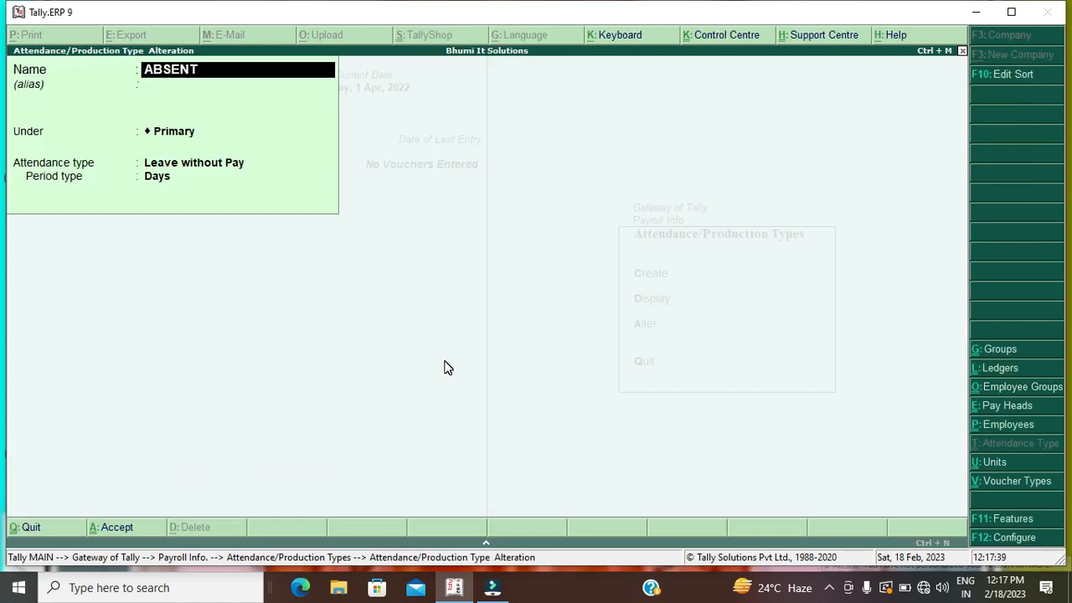
Examine the ABSENT type's parent group, attendance type and period type, and leave the record without accepting it
key("Return")
key("Return")
key("Return")
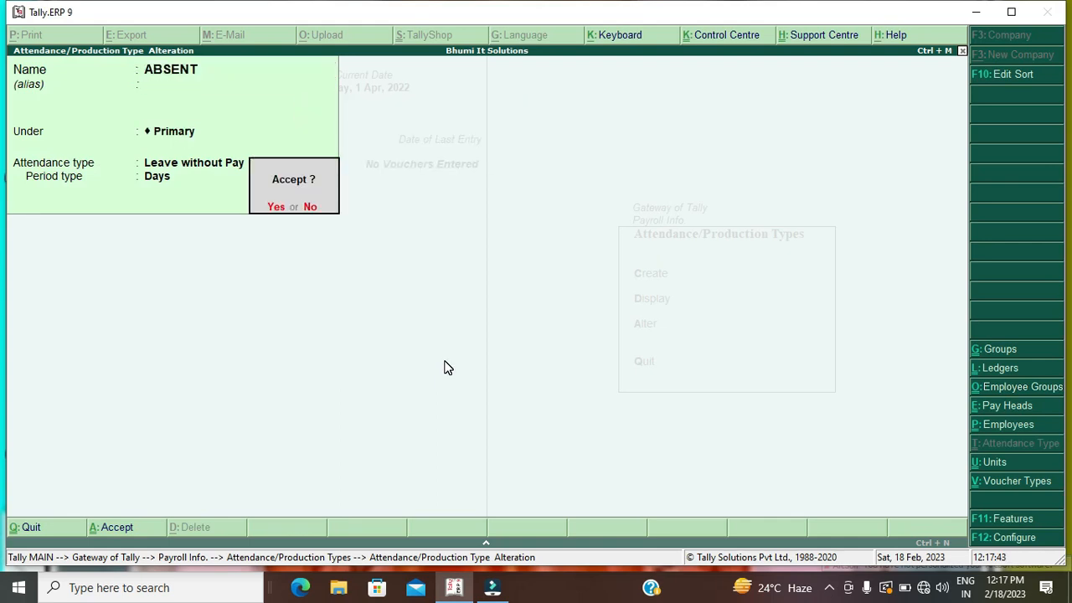
key("n")
key("Return")
key("Return")
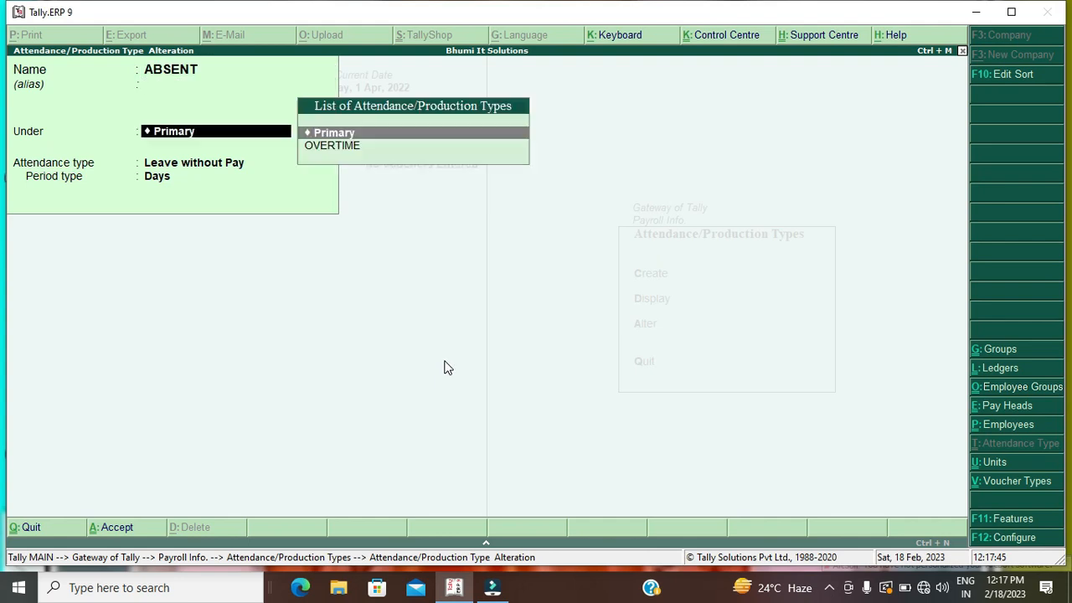
key("Return")
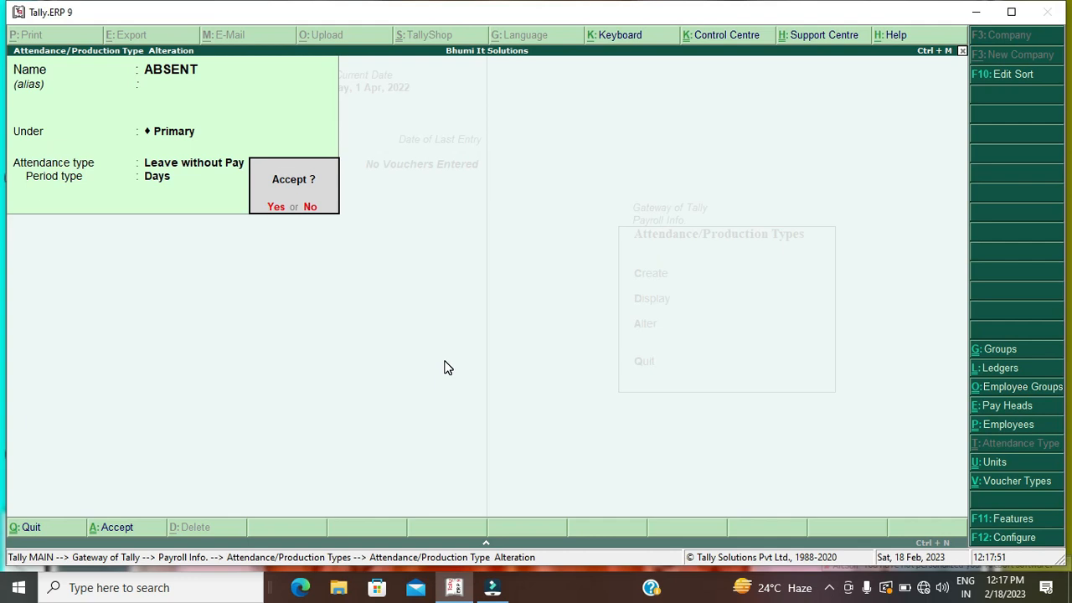
key("n")
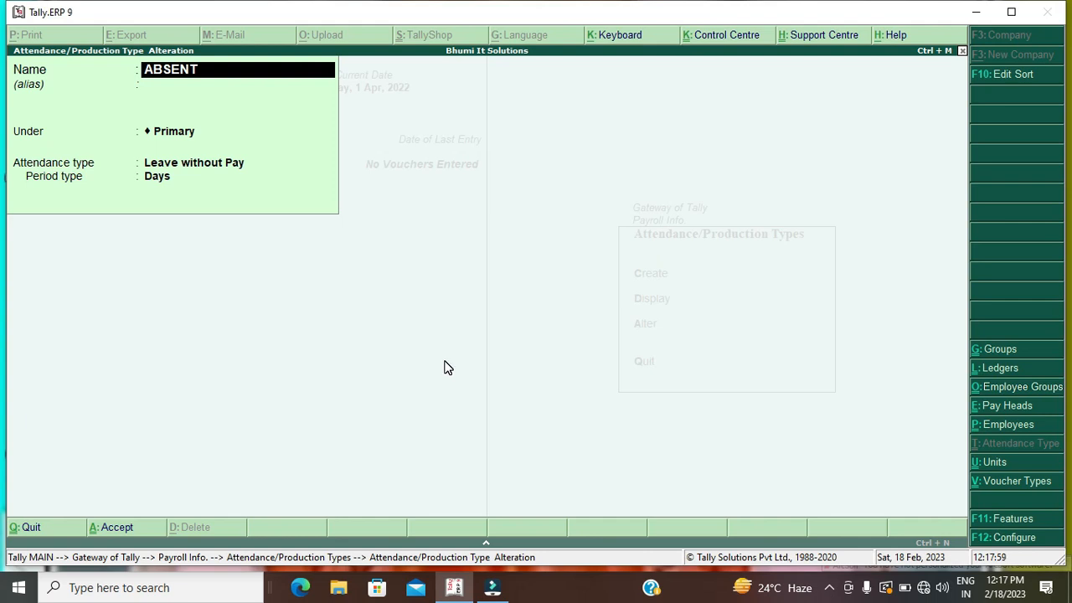
key("BackSpace")
key("Escape")
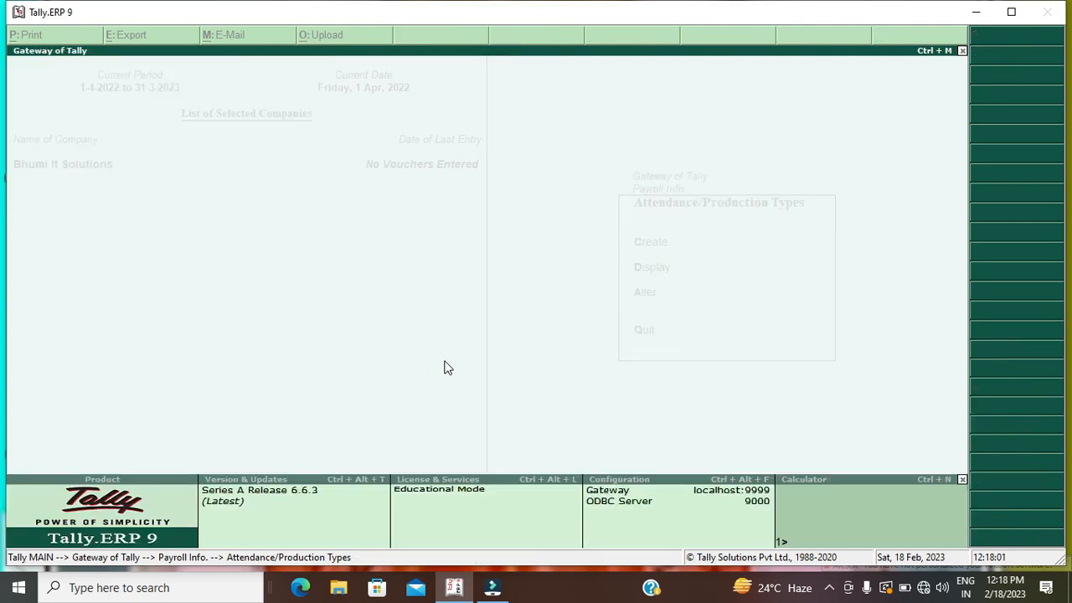
Open the OVERTIME attendance type for alteration and review its parent group, attendance type and unit
key("a")
key("Down")
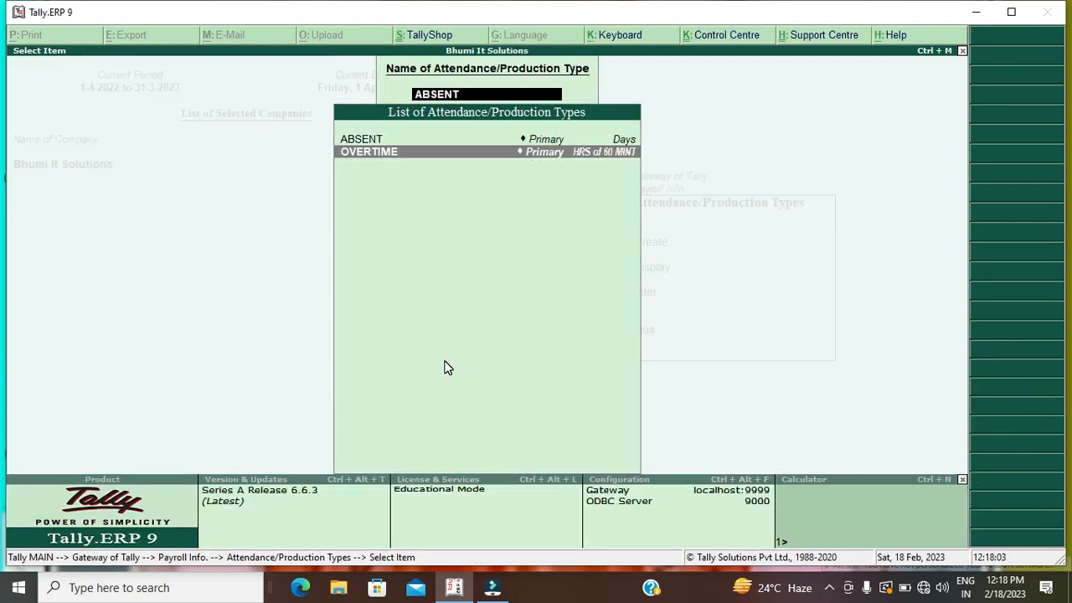
key("Return")
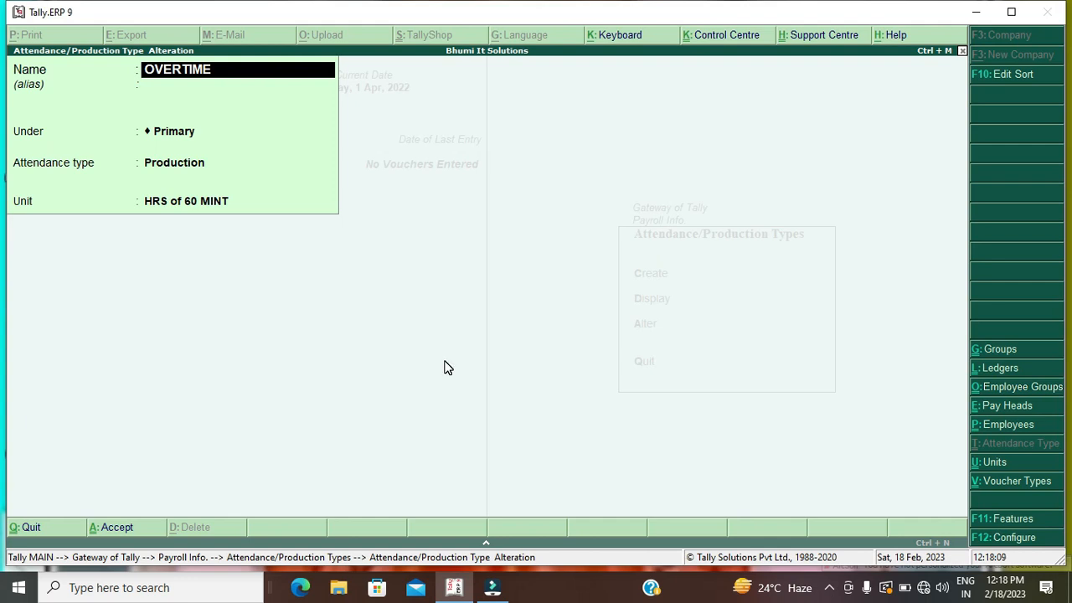
key("Return")
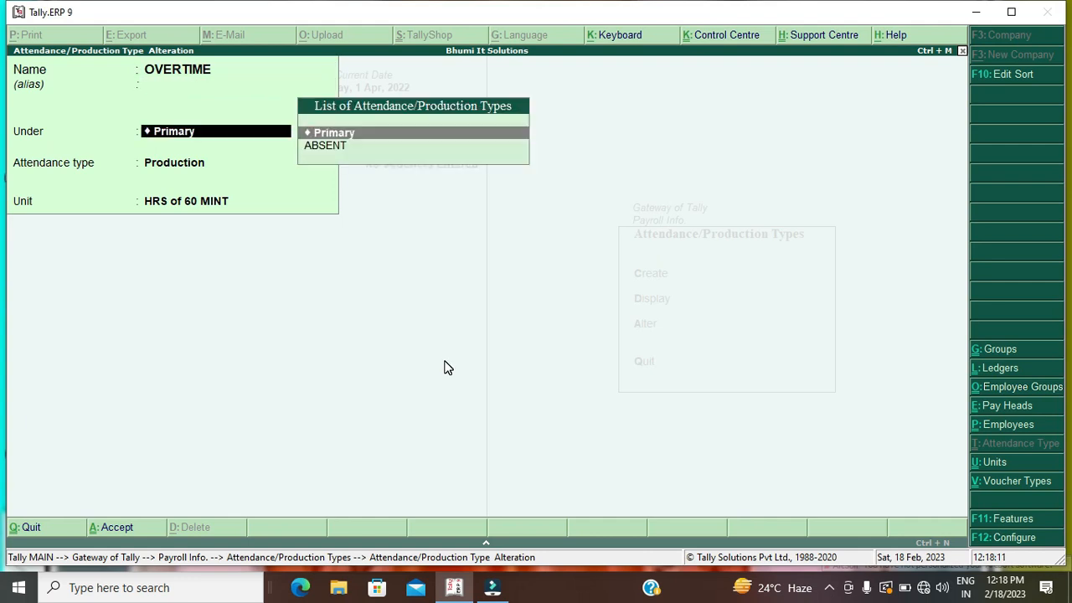
key("Return")
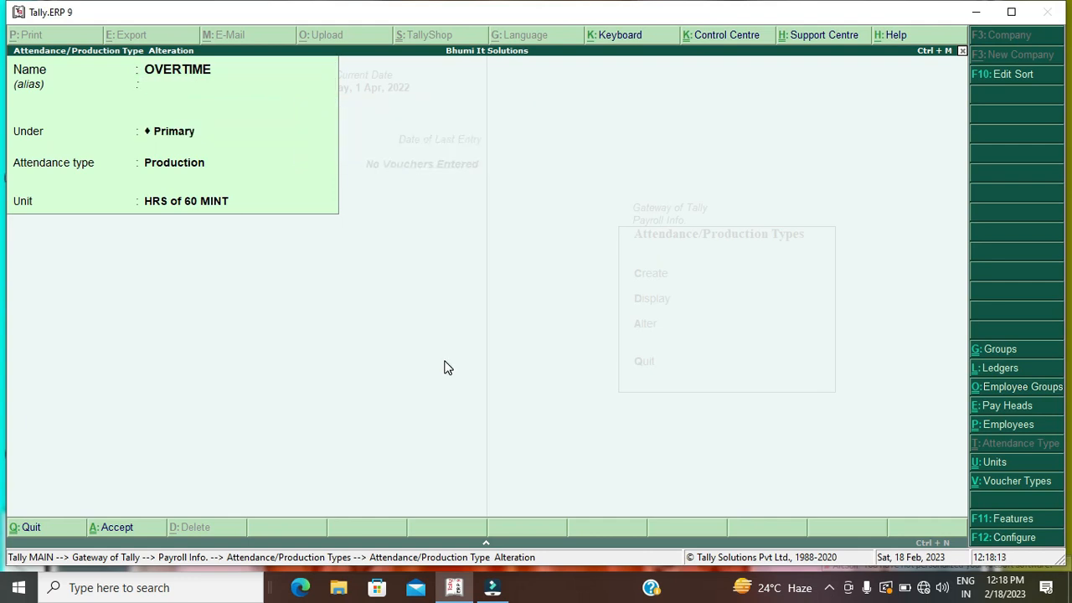
key("Return")
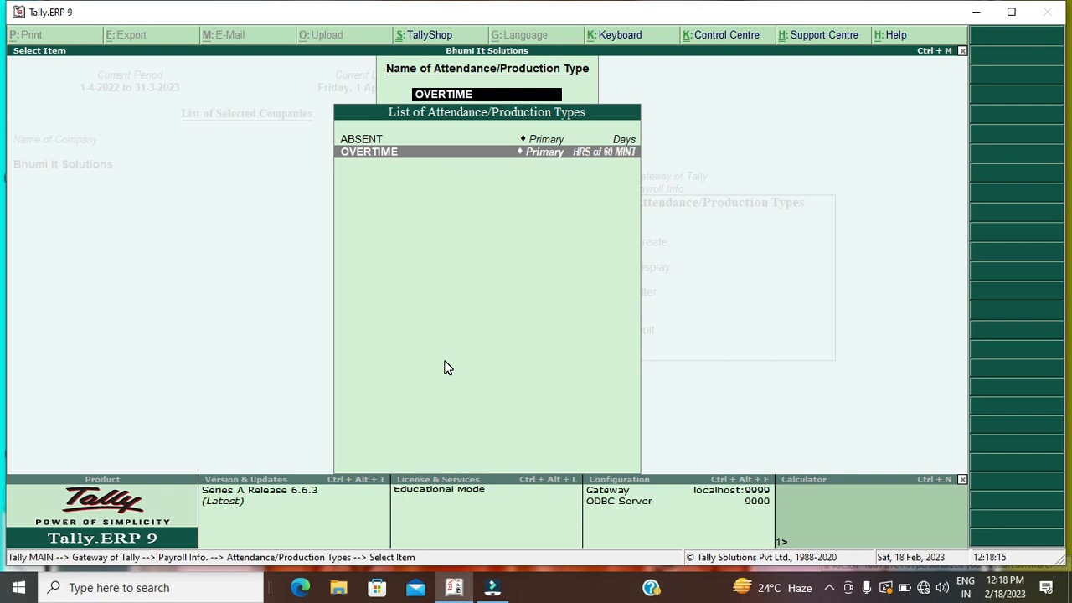
Reopen the OVERTIME attendance type for another look, quit without changes, and return to Payroll Info
key("Return")
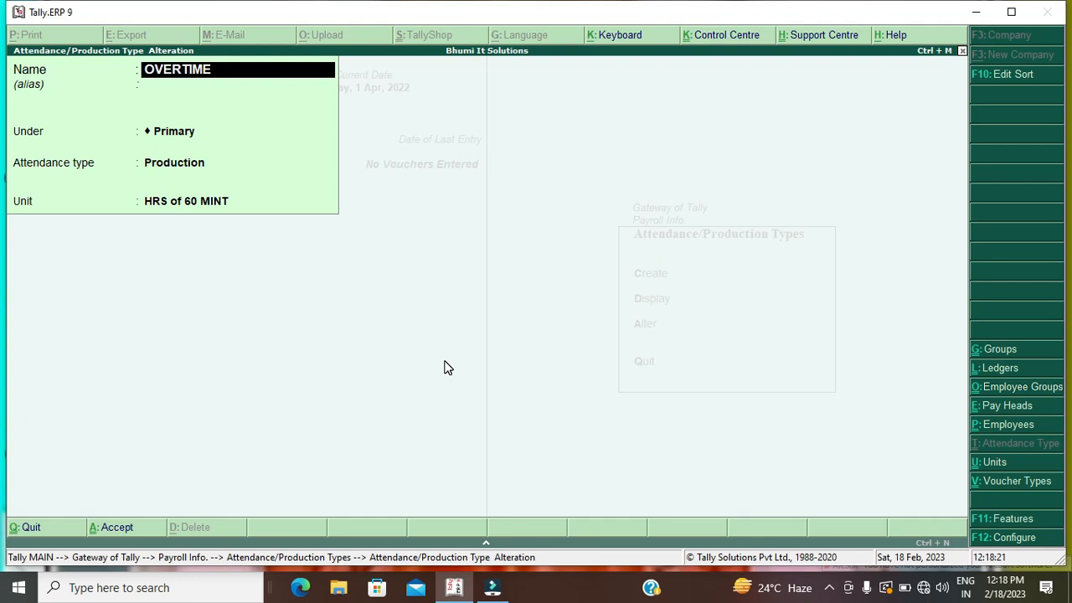
key("Escape")
key("Return")
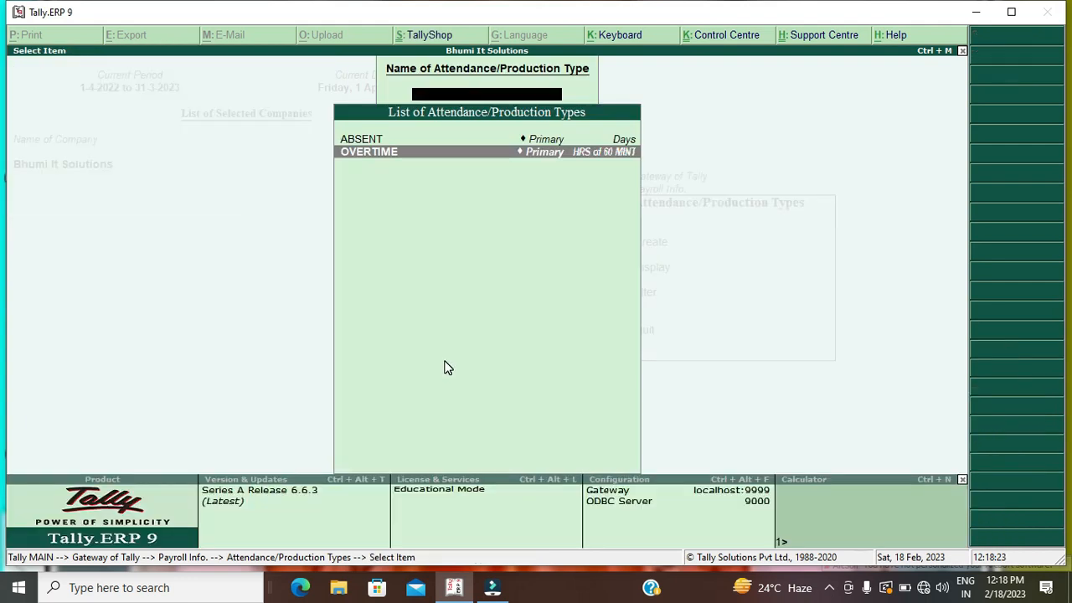
key("Escape")
key("Escape")
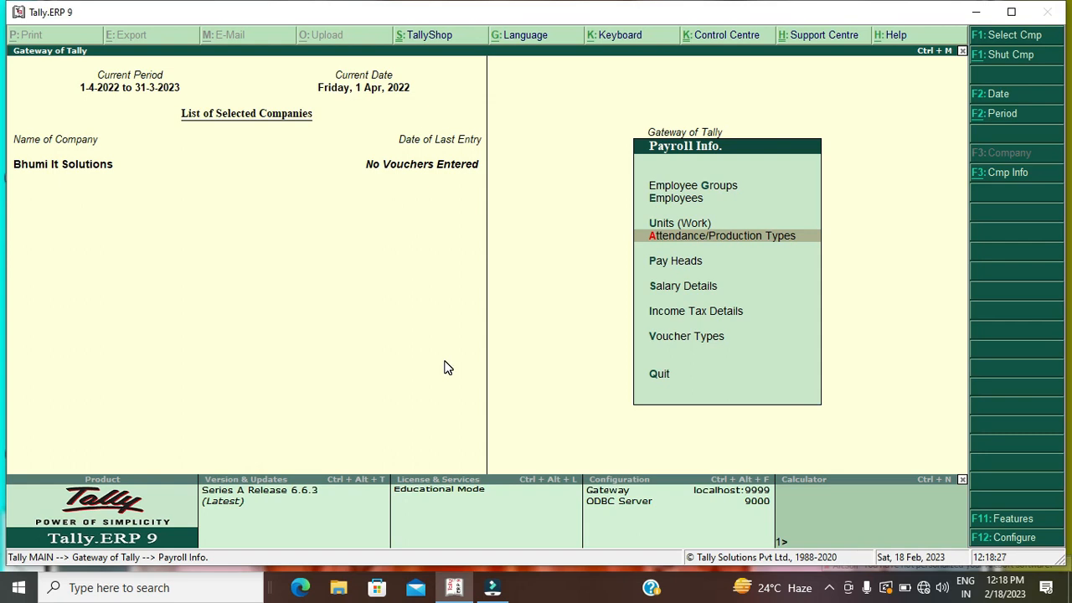
Open the BASIC PAY pay head from the Pay Heads masters for alteration
key("Down")
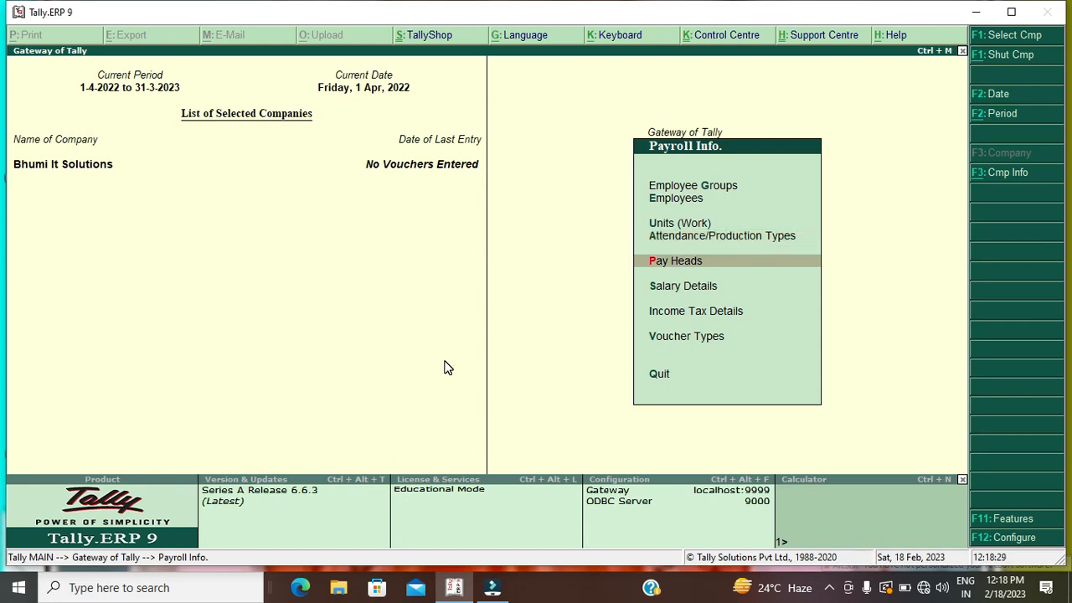
key("Return")
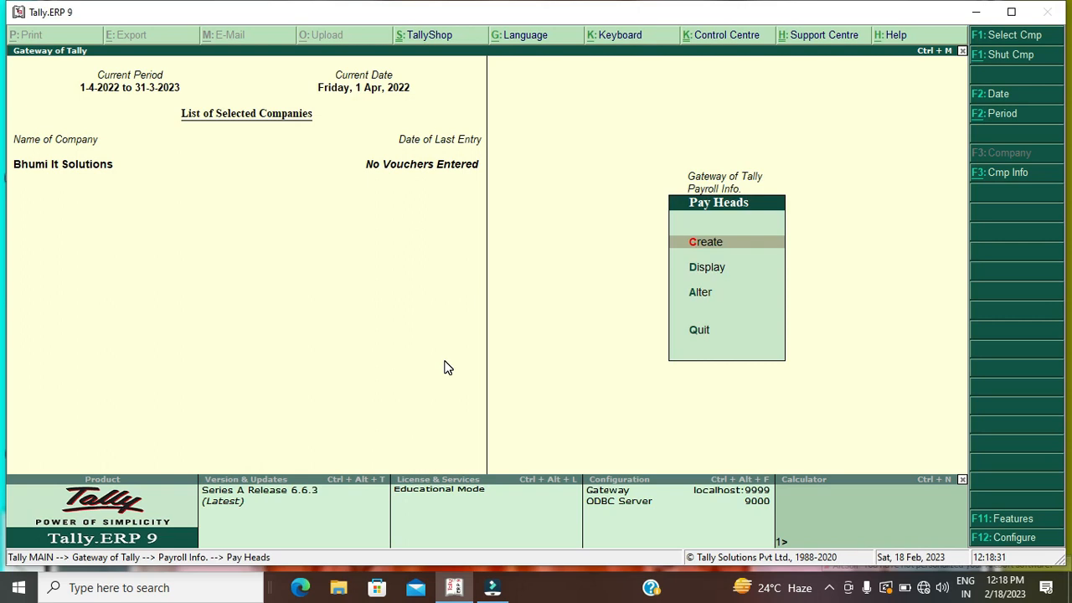
key("Down")
key("Down")
key("Up")
key("Up")
key("Down")
key("Down")
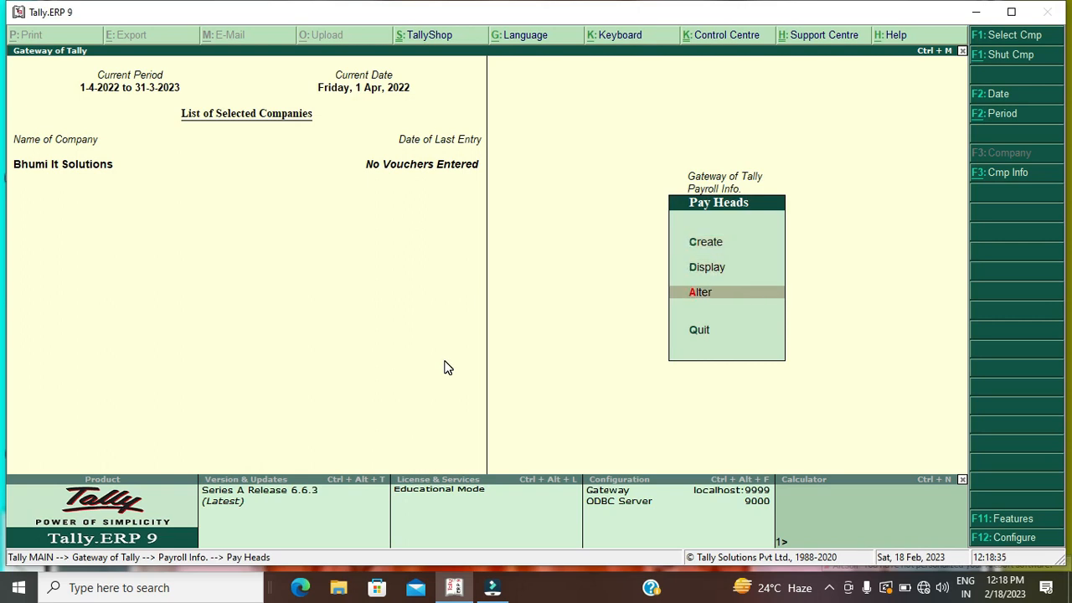
key("Return")
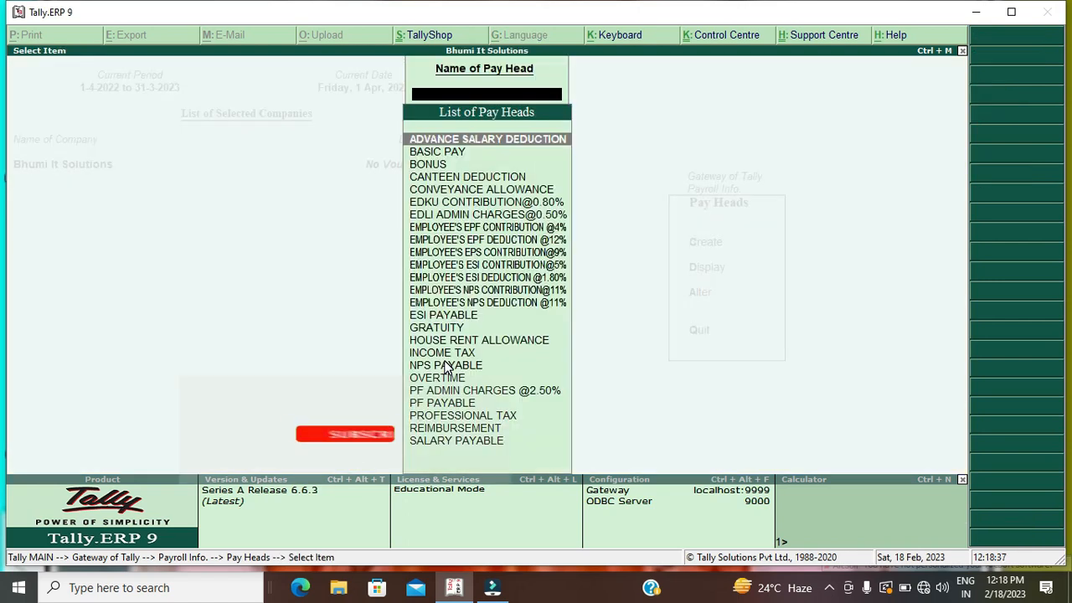
key("Down")
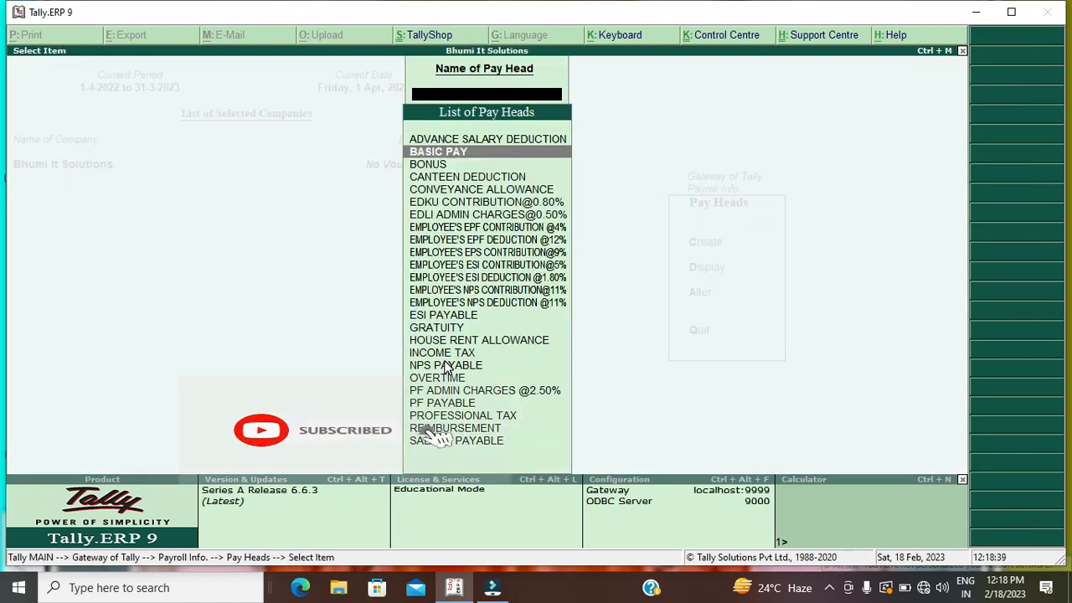
key("Return")
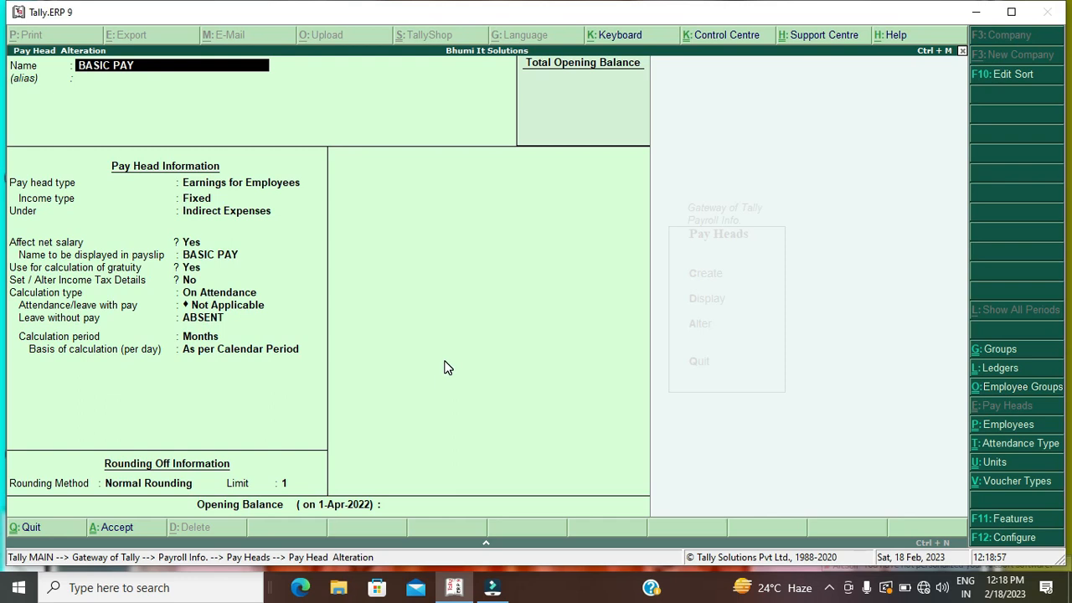
Examine BASIC PAY's pay head type, income type, parent group, net salary effect, payslip name and gratuity setting
key("Return")
key("Return")
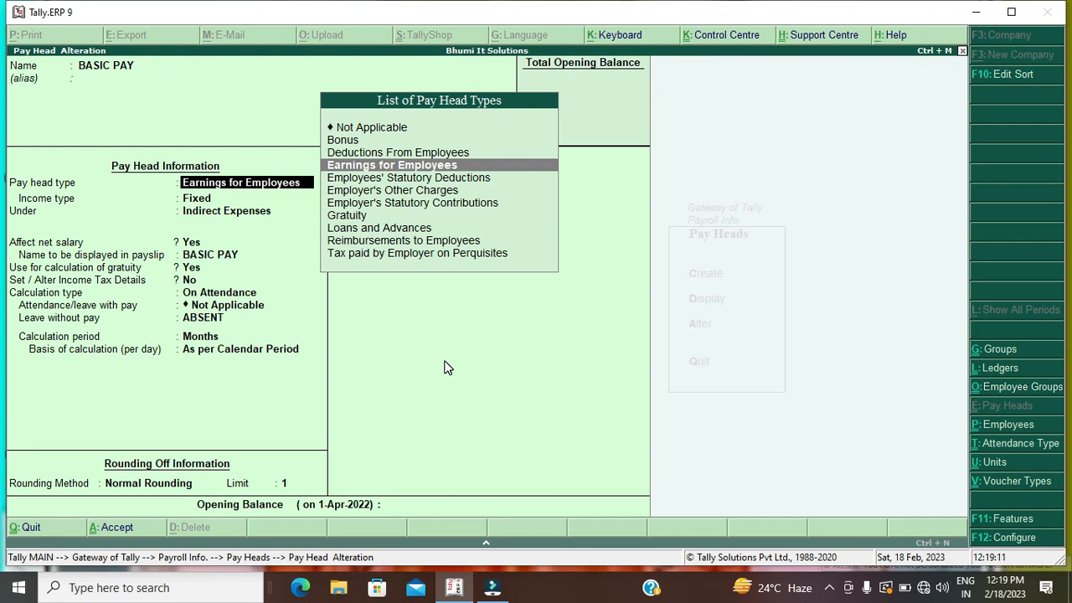
key("Return")
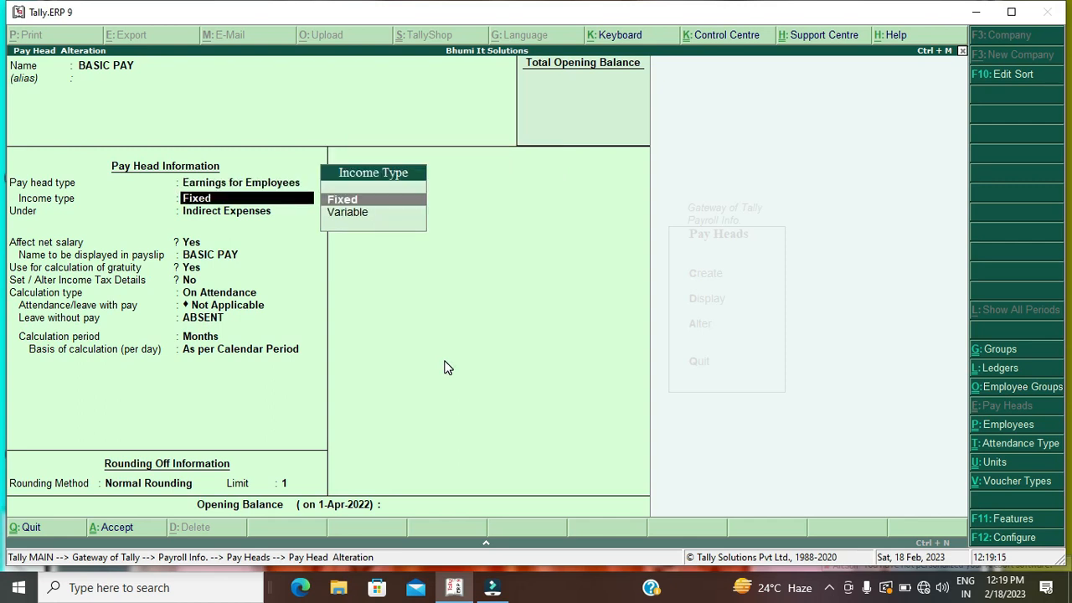
key("Return")
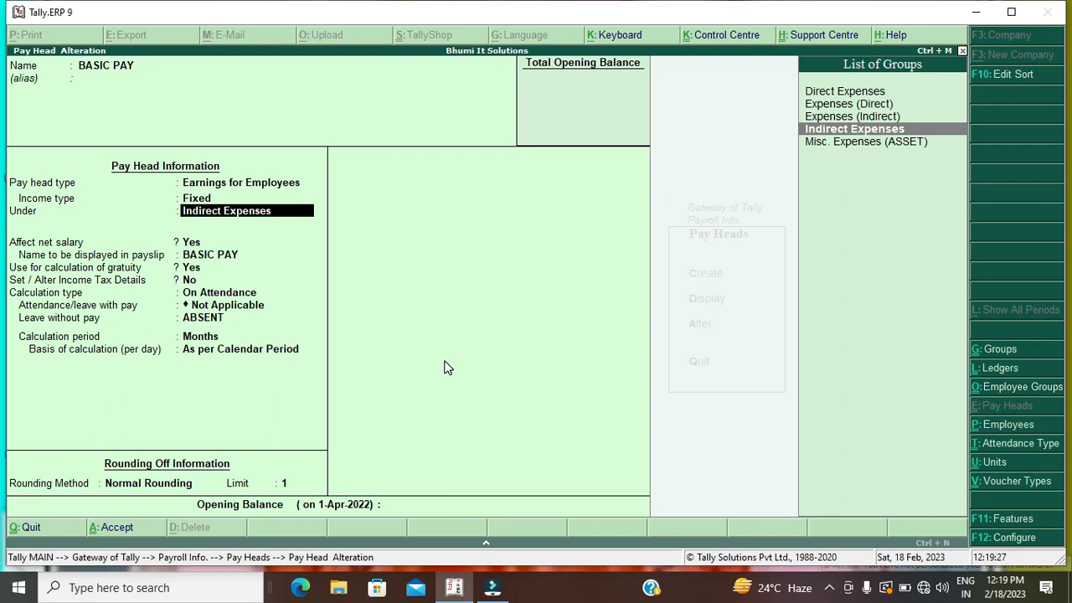
key("BackSpace")
key("BackSpace")
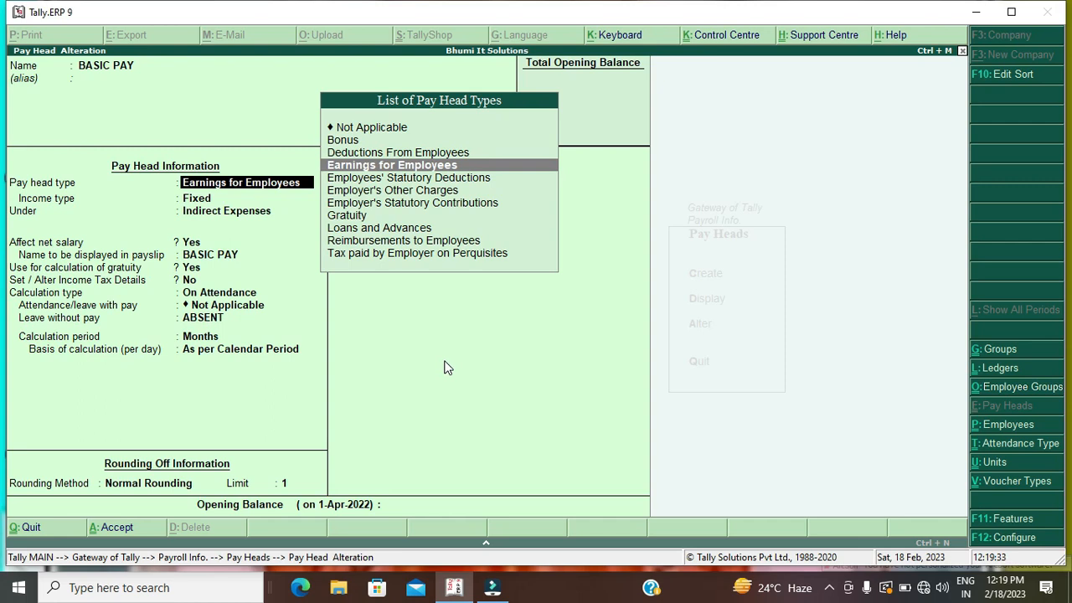
key("Return")
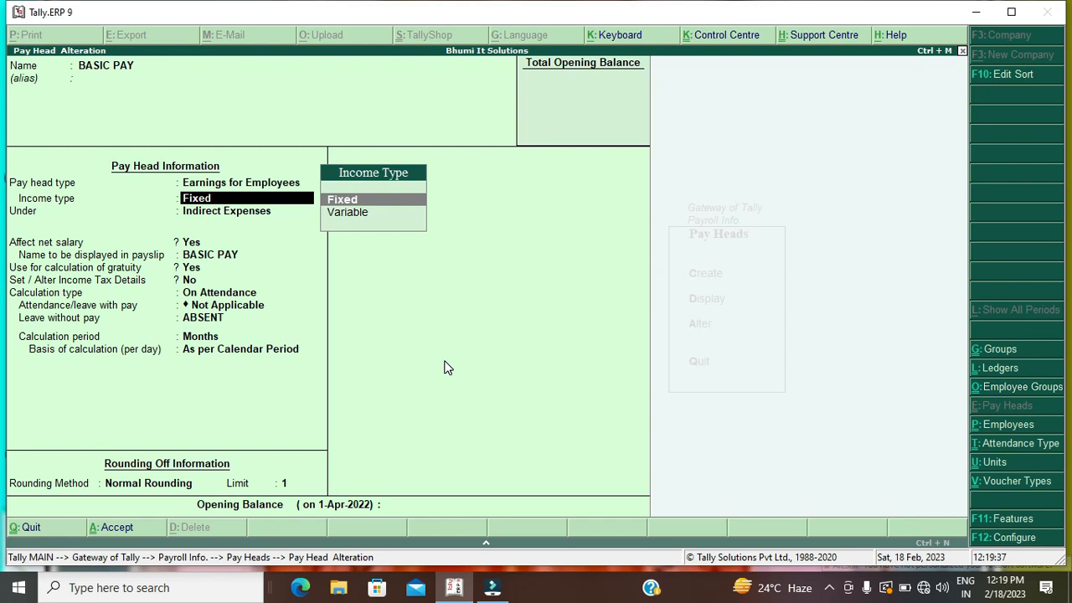
key("Return")
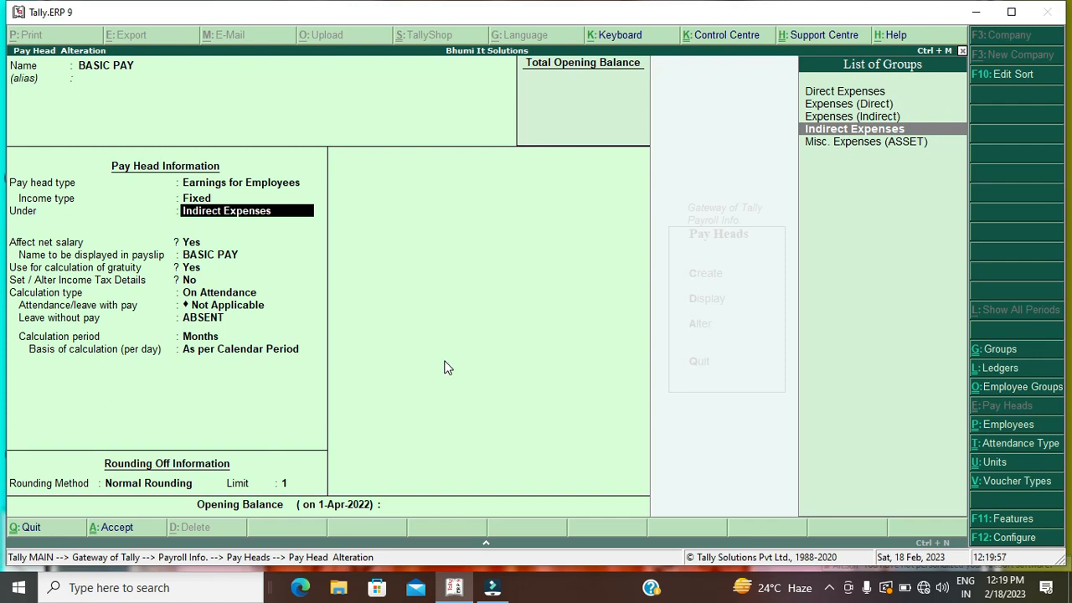
key("Return")
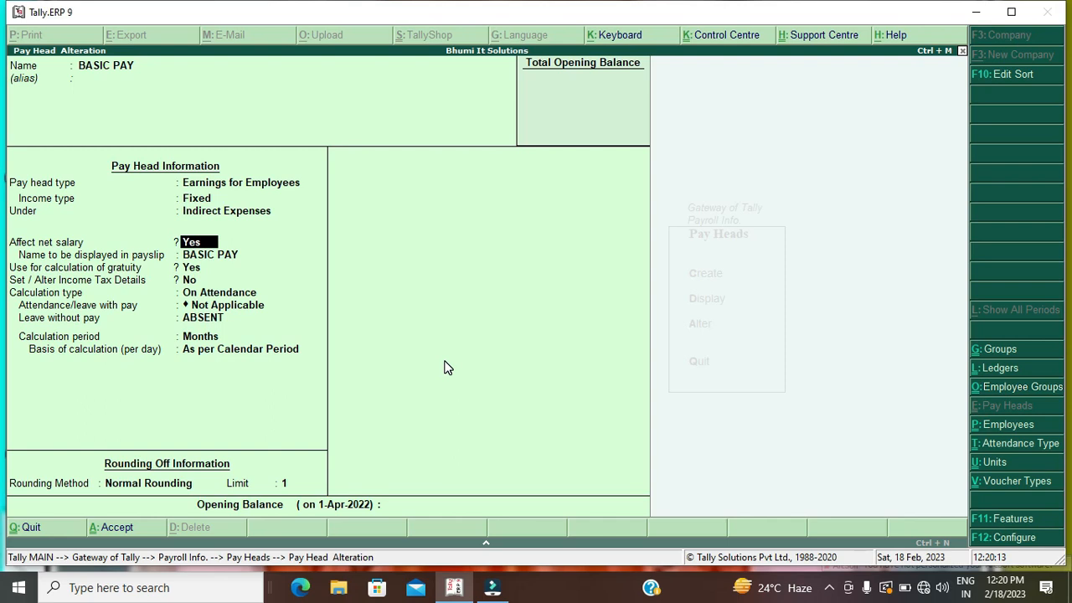
key("Return")
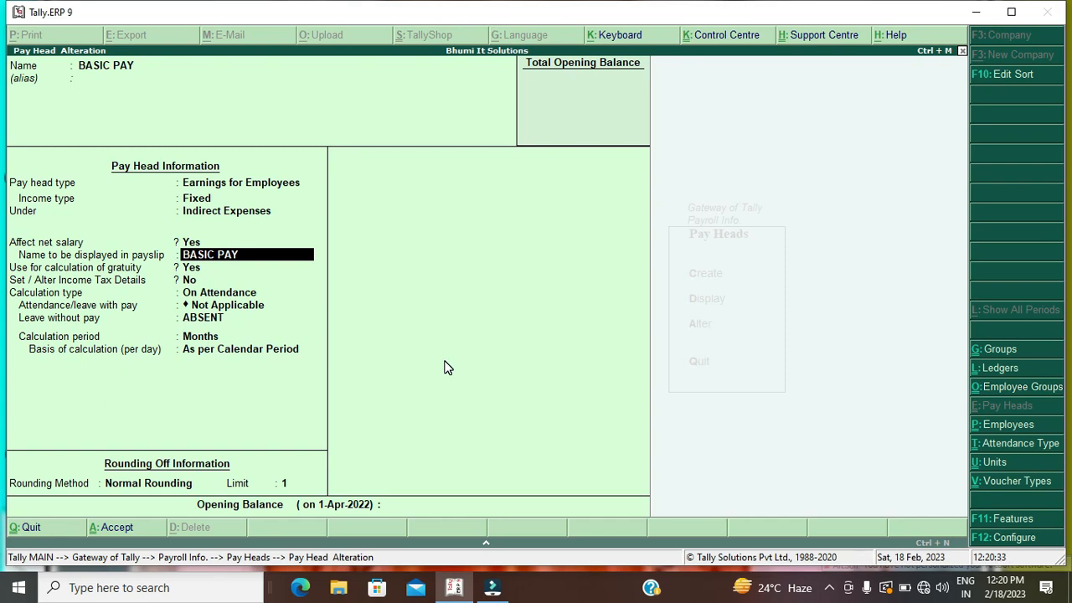
key("Return")
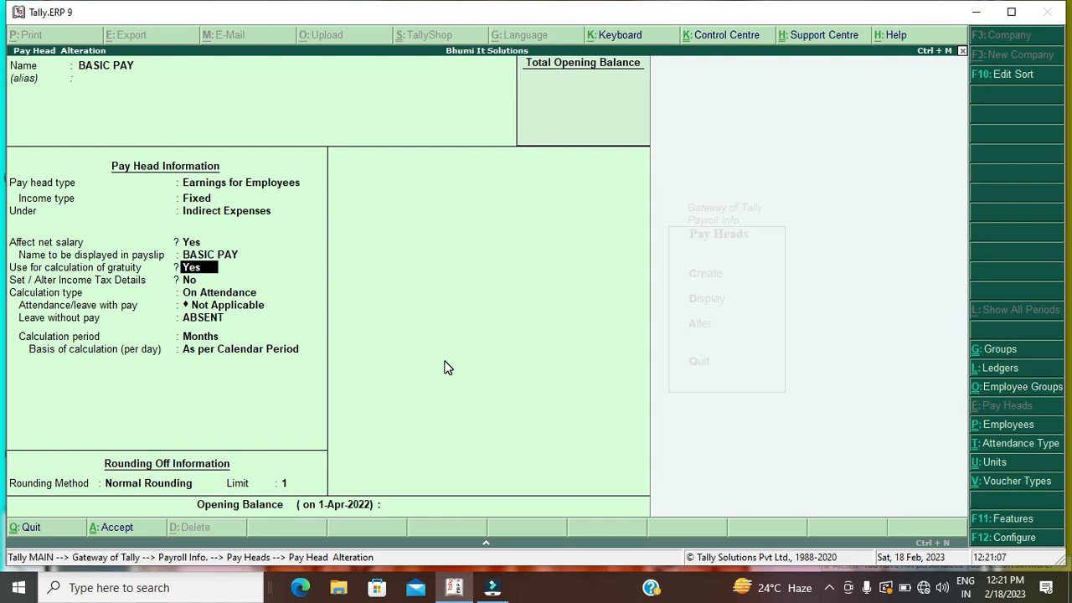
key("Return")
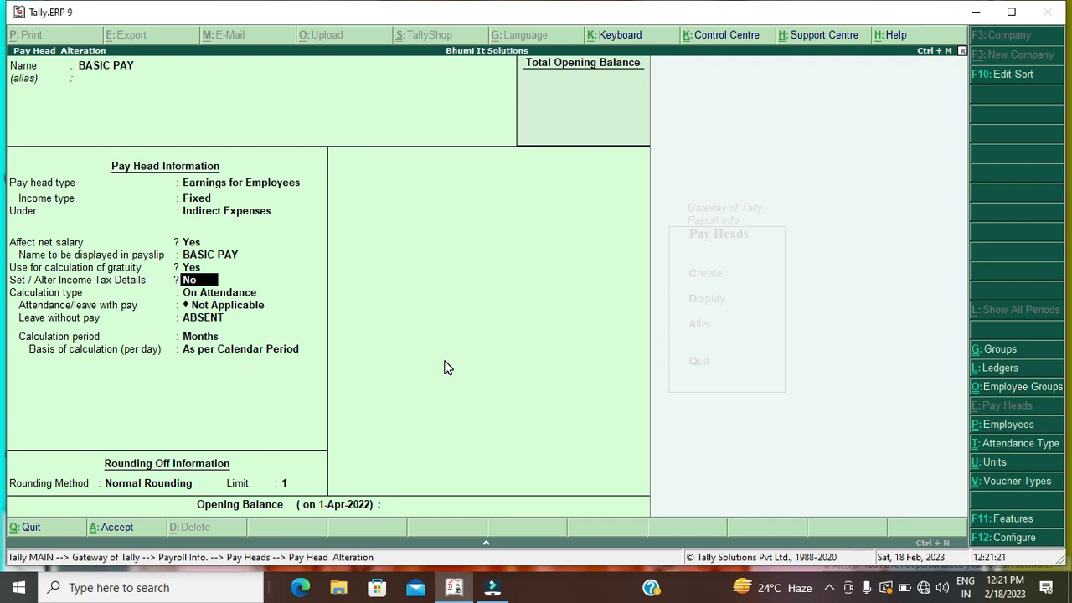
Enable income tax details for BASIC PAY, using the Basic Salary component with tax calculated On Projected Value
type("y")
key("Return")
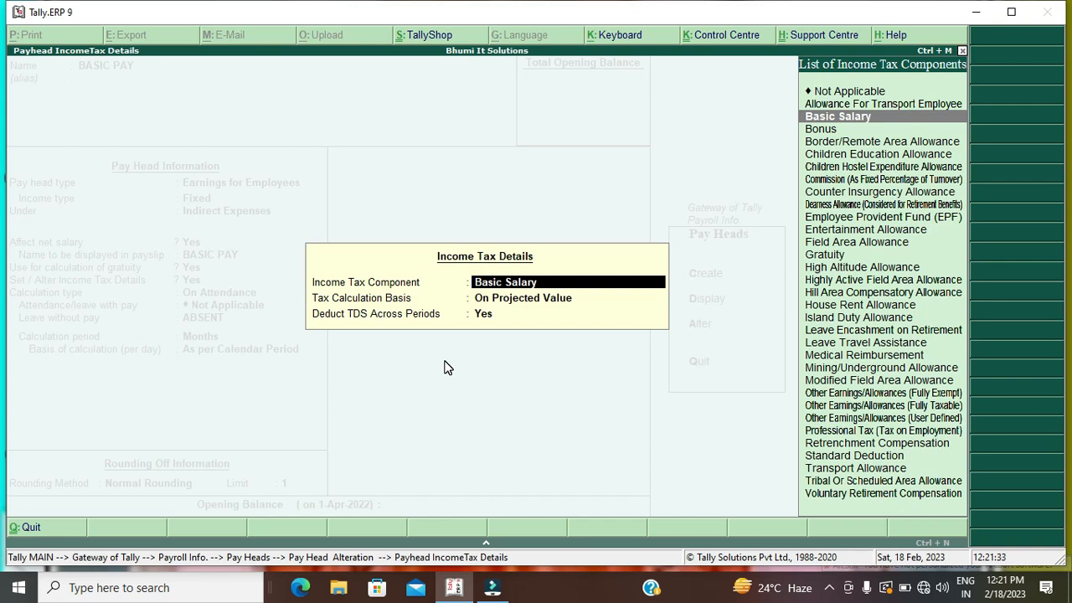
key("Return")
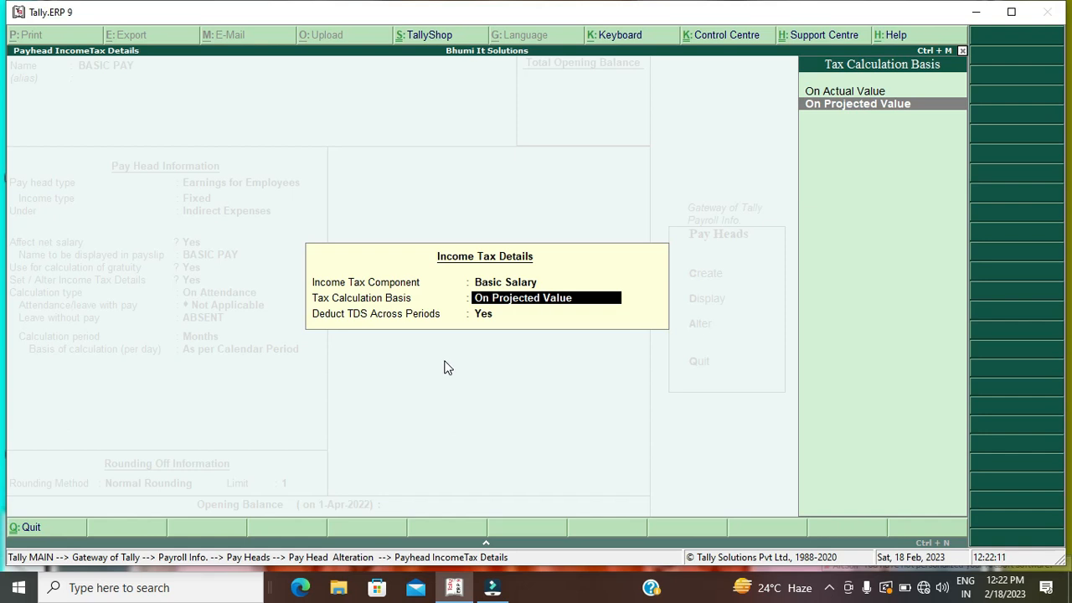
key("Return")
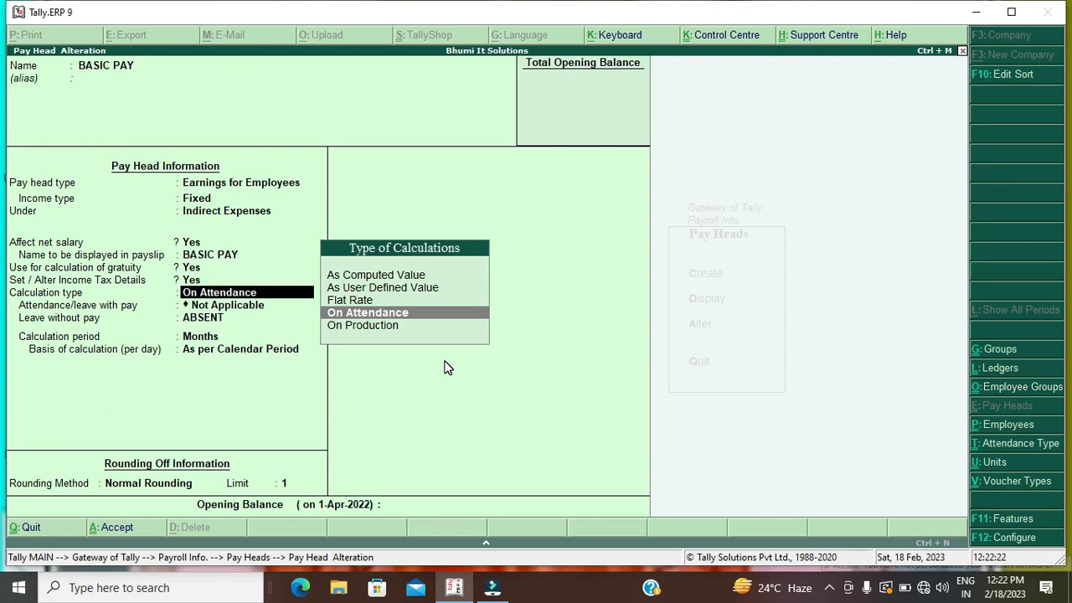
Keep BASIC PAY's On Attendance calculation, ABSENT leave, Months period, calendar-period basis and Normal Rounding, and accept the alteration
key("Return")
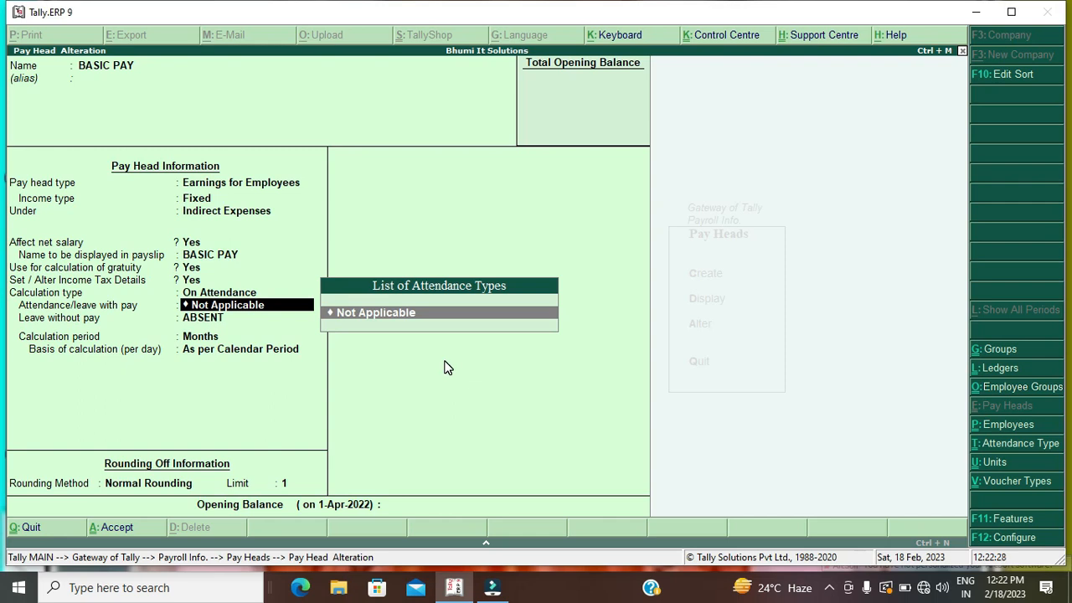
key("Return")
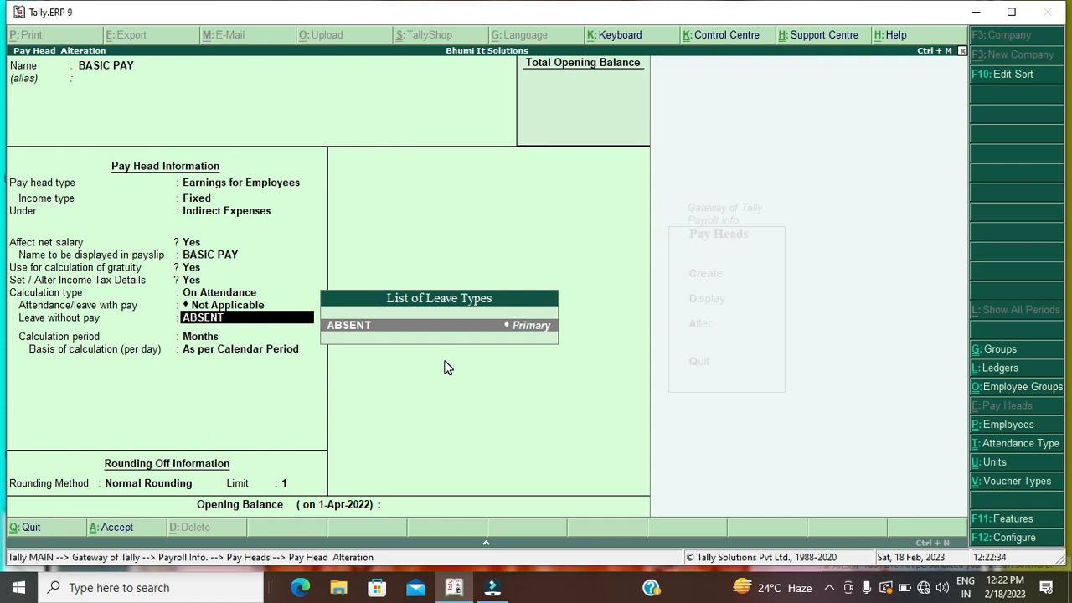
key("Return")
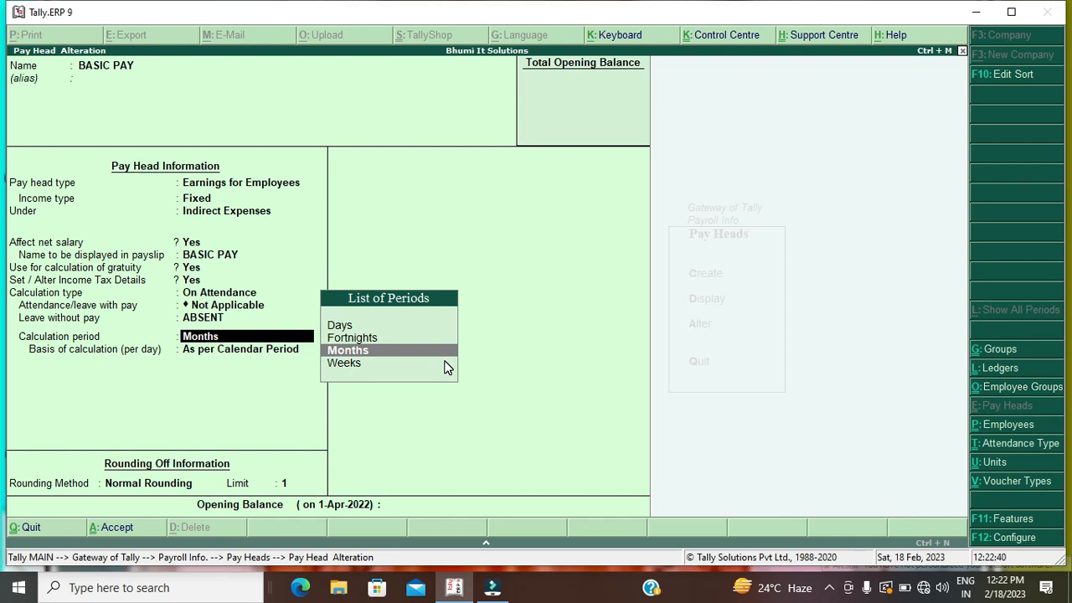
key("Return")
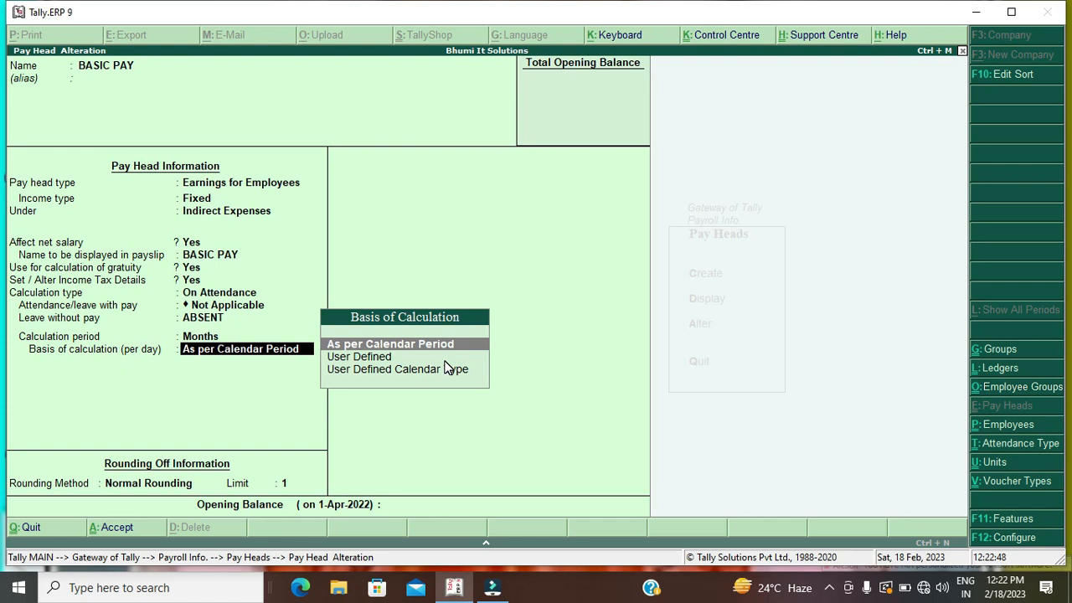
key("Return")
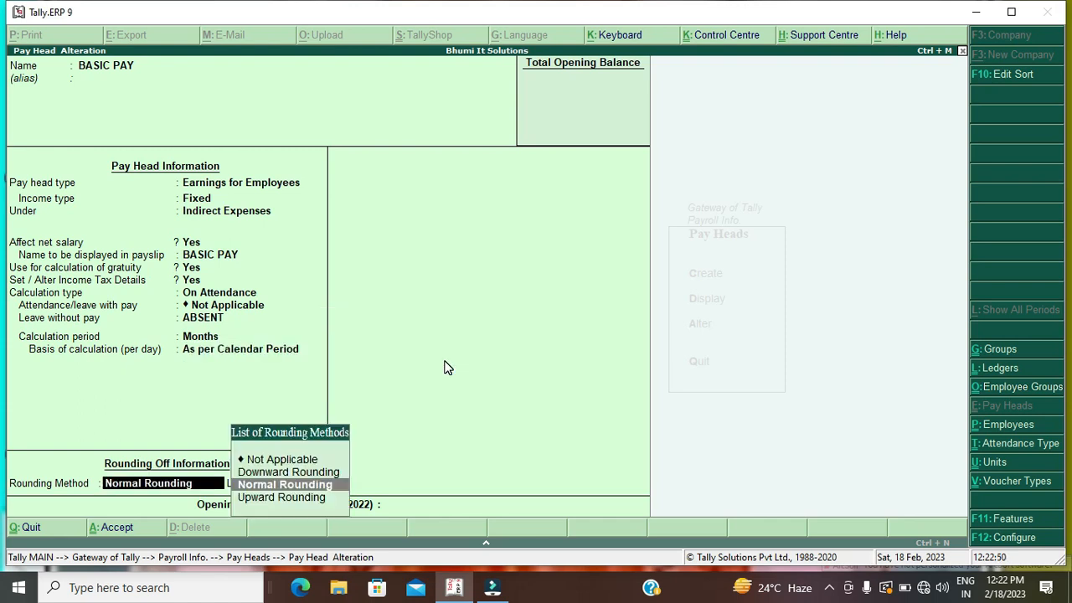
key("Return")
key("Return")
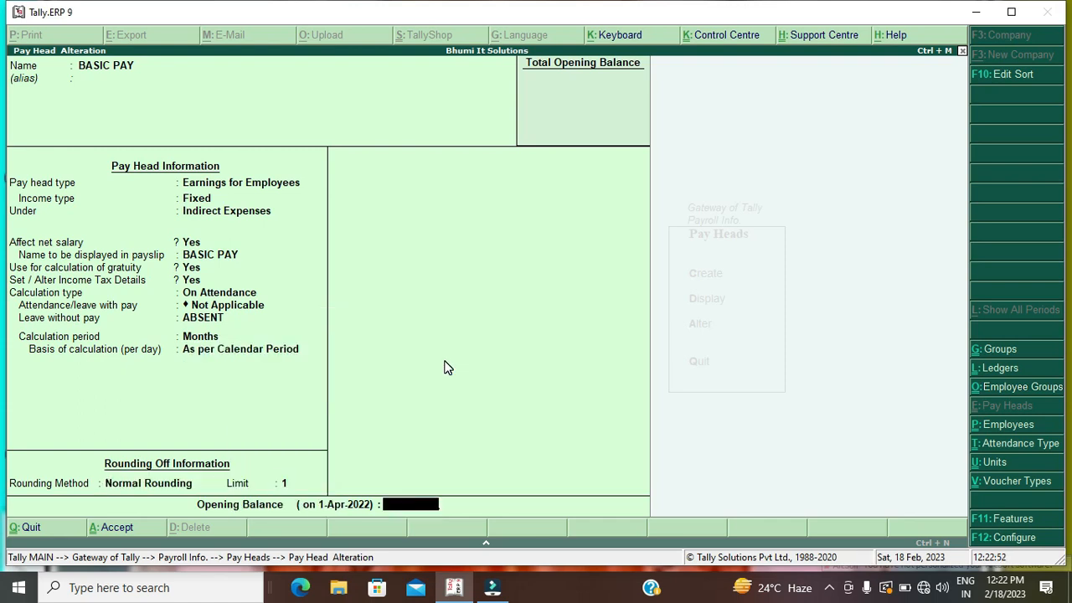
key("Return")
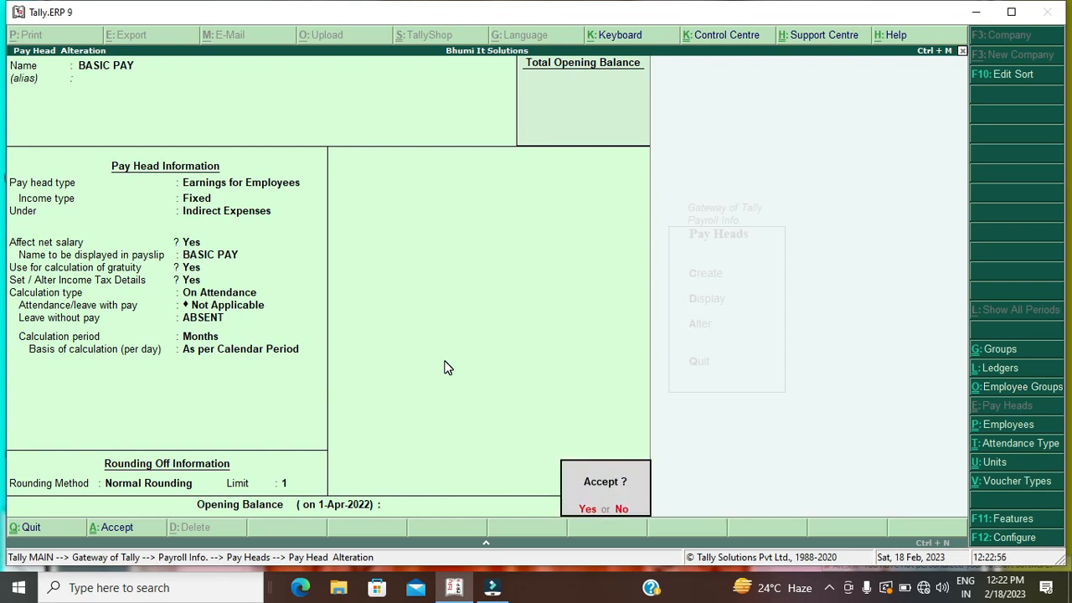
key("Return")
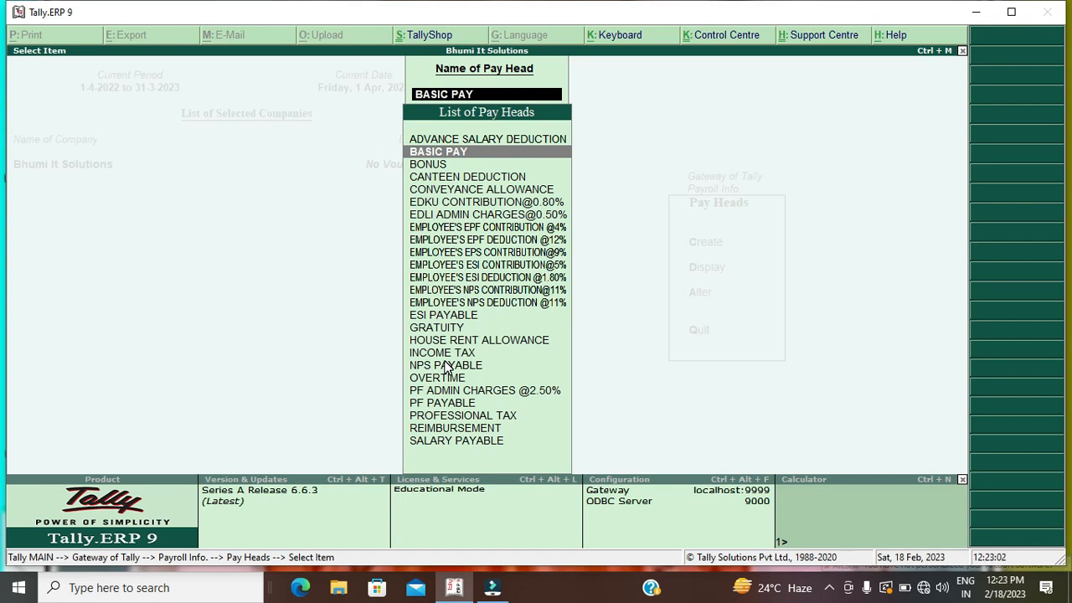
Open the HOUSE RENT ALLOWANCE pay head for alteration from the list of pay heads
key("Down")
key("Down")
key("Down")
key("Down")
key("Down")
key("Down")
key("Down")
key("Down")
key("Down")
key("Down")
key("Down")
key("Down")
key("Down")
key("Down")
key("Down")
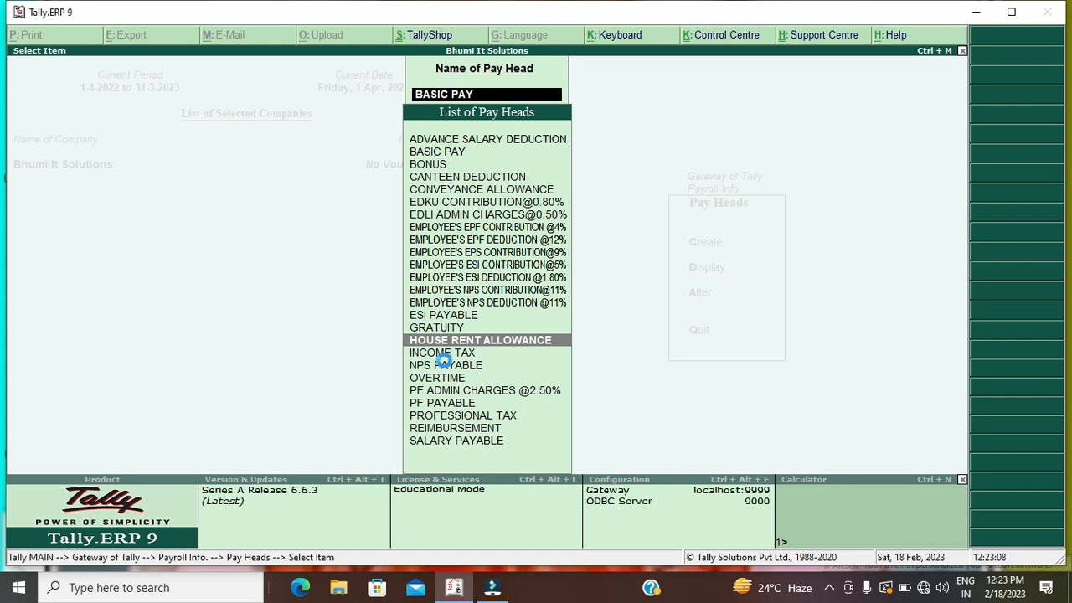
key("Return")
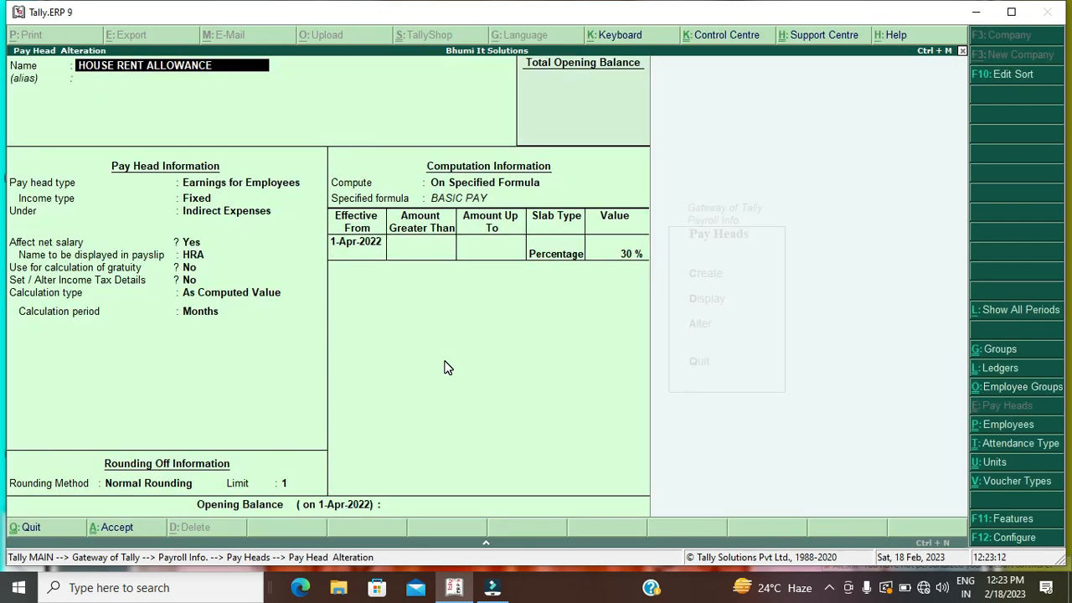
Examine HOUSE RENT ALLOWANCE's pay head type, income type, parent group, net salary effect, payslip name and gratuity setting
key("Return")
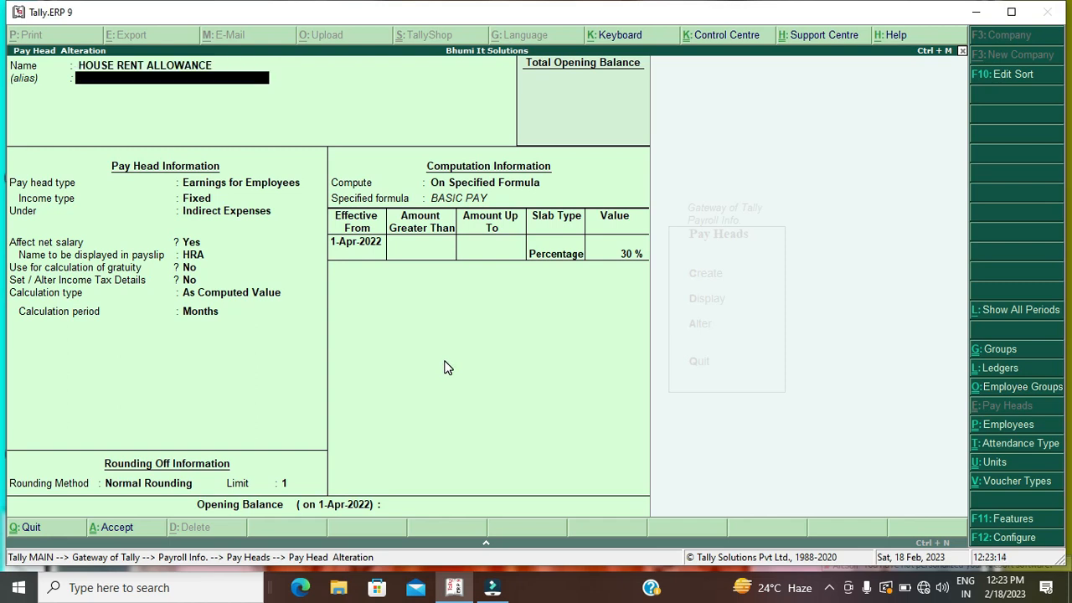
key("Return")
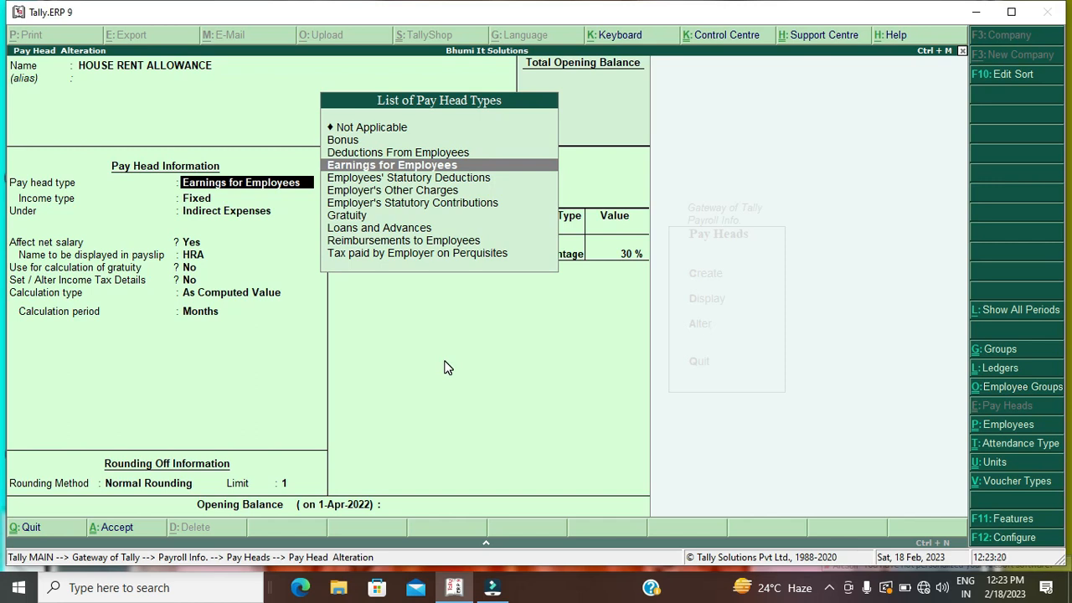
key("Return")
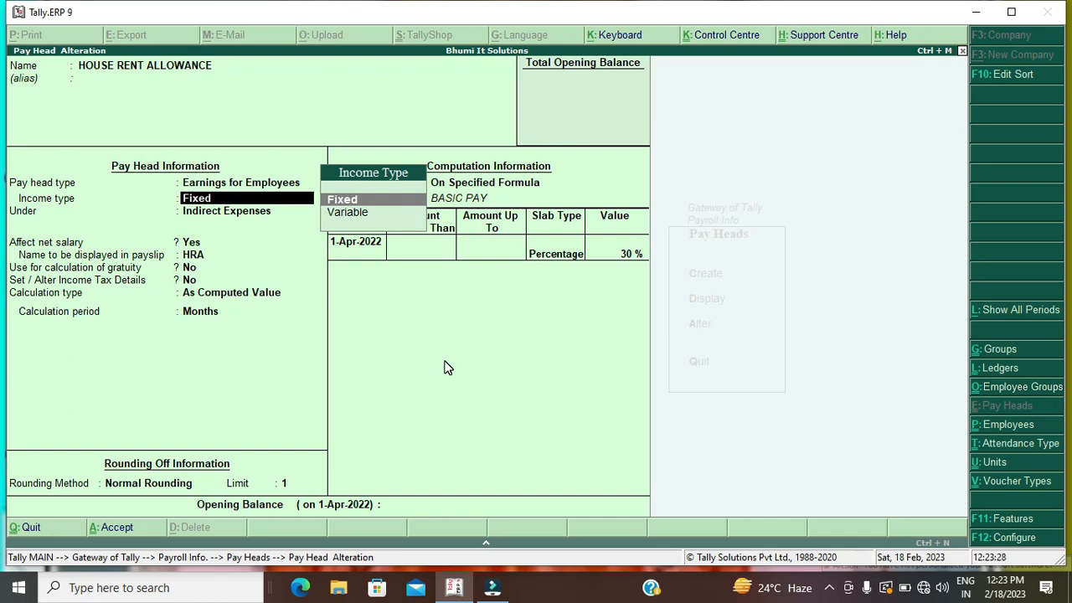
key("Return")
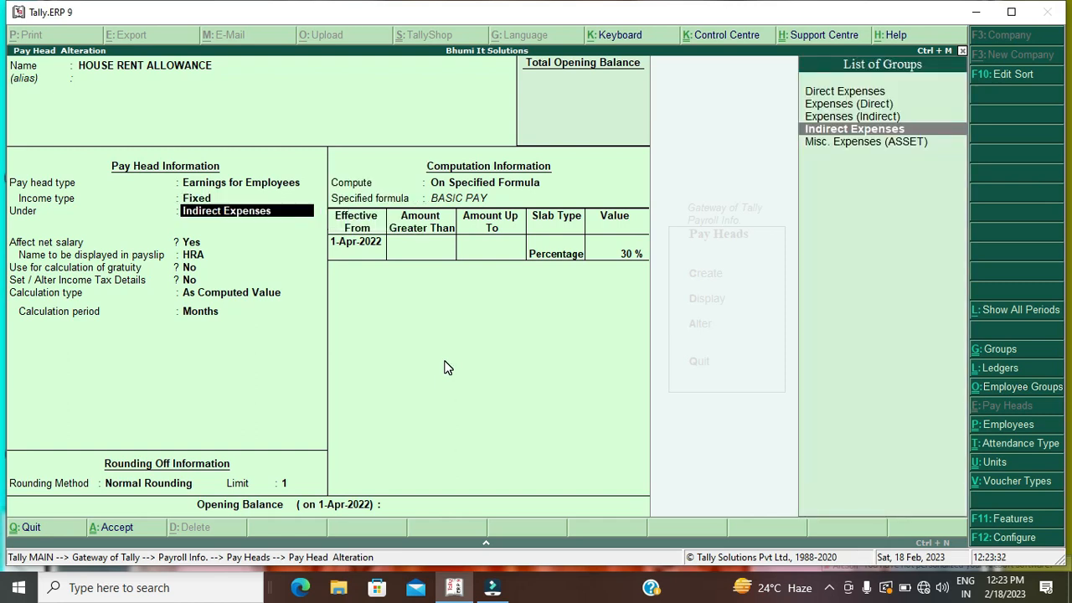
key("Return")
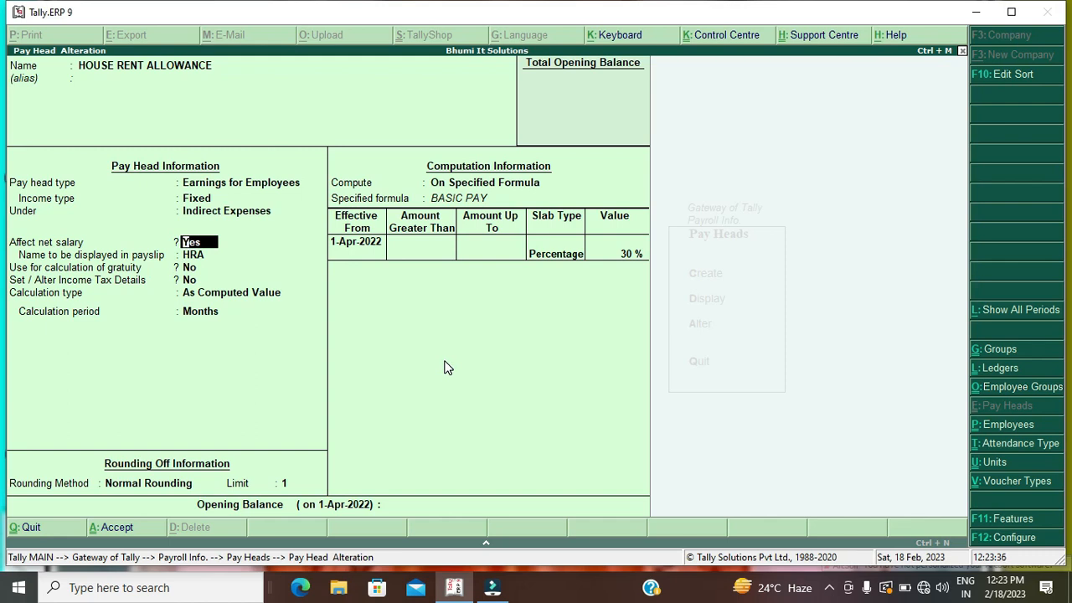
key("Return")
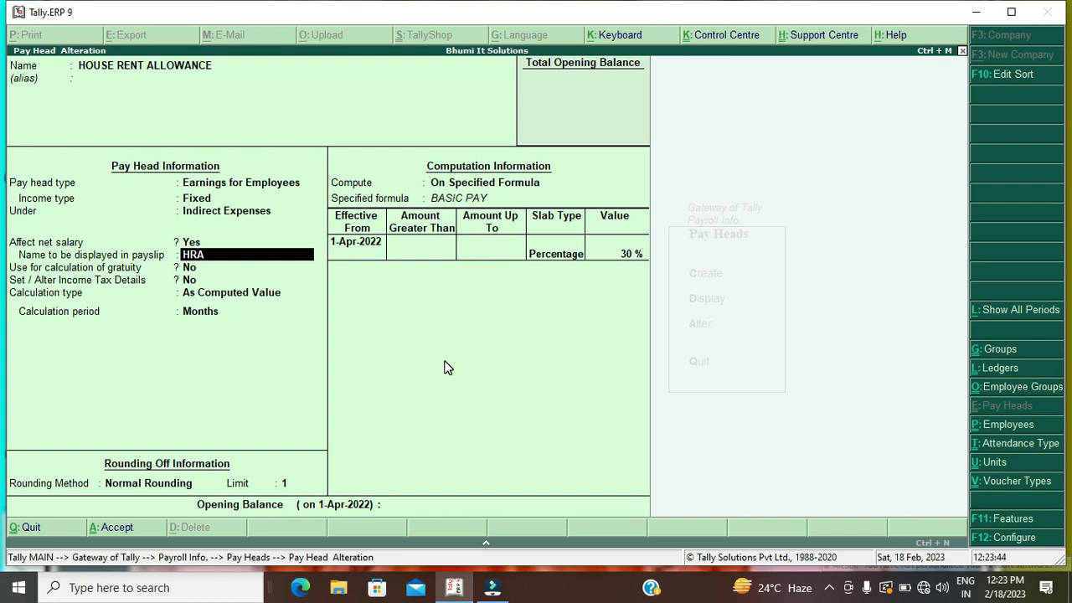
key("Return")
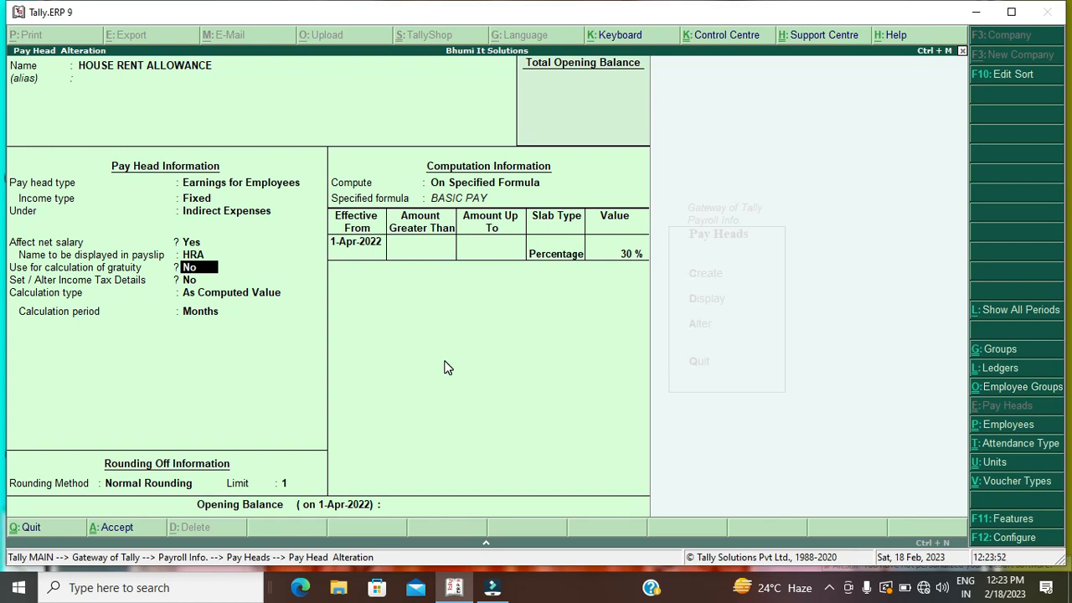
key("Return")
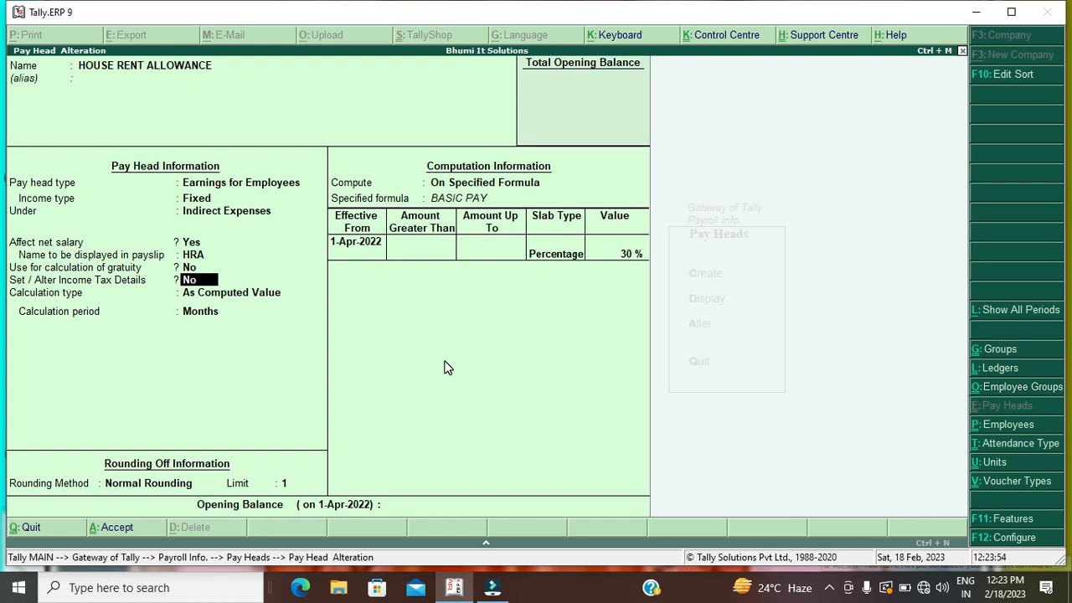
Enable income tax details for HOUSE RENT ALLOWANCE, using the House Rent Allowance component with tax calculated On Projected Value
key("y")
key("Return")
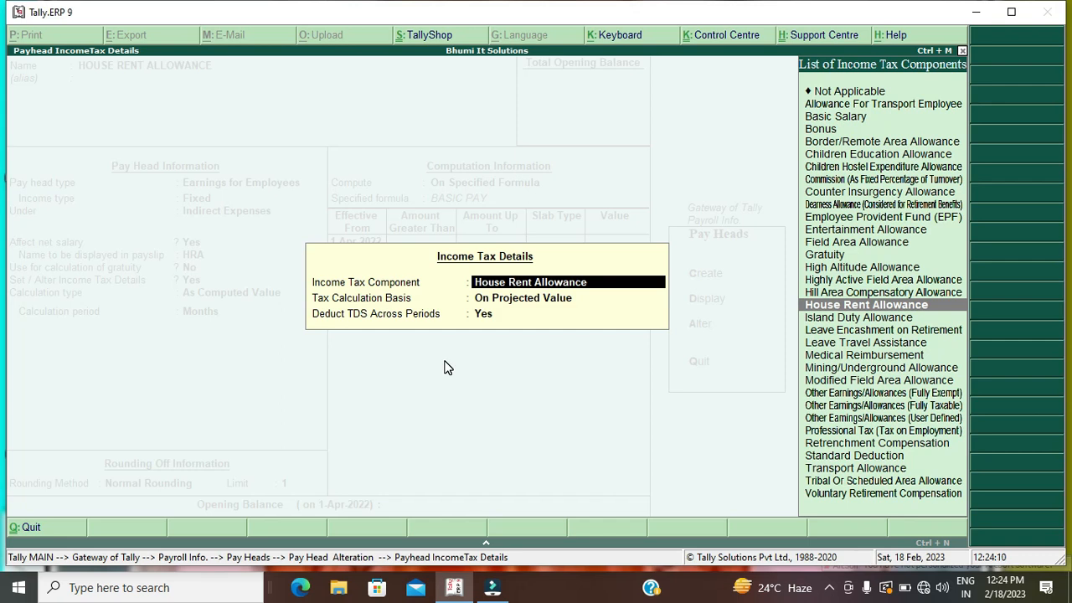
key("Return")
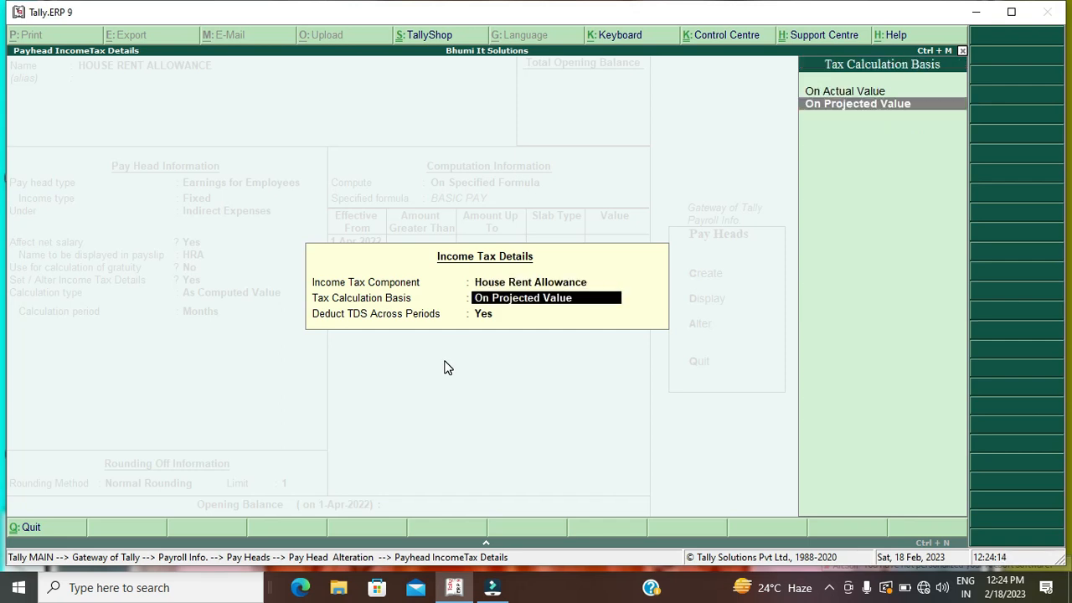
key("Return")
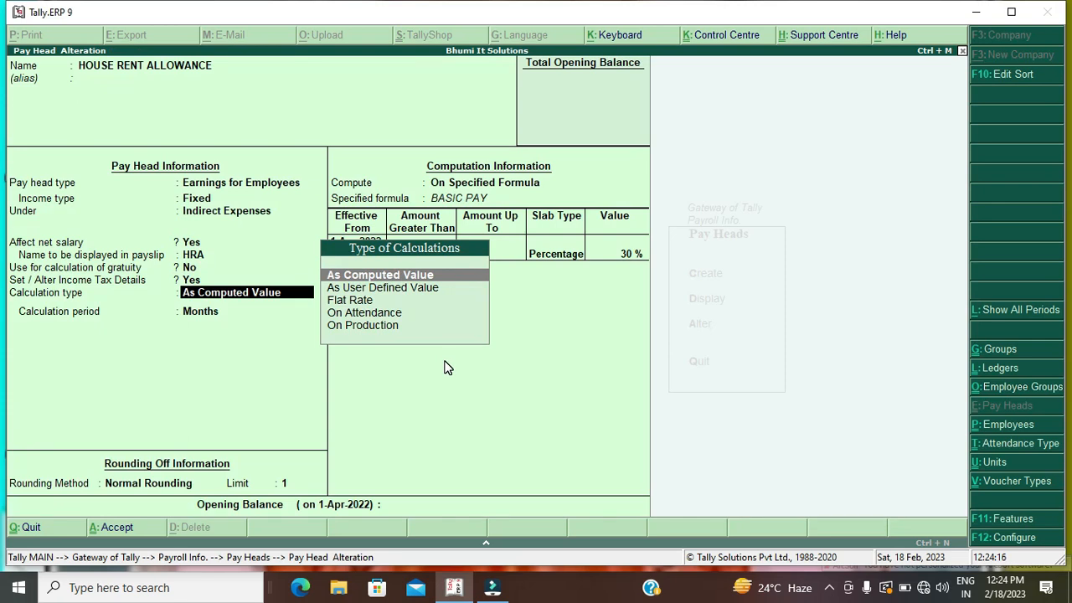
key("BackSpace")
key("Return")
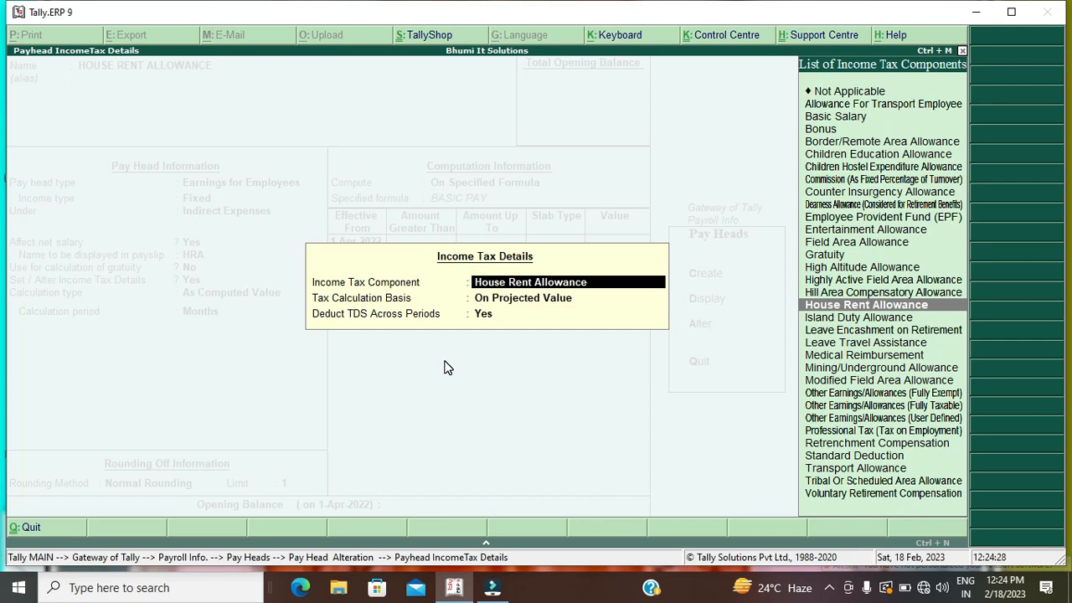
key("Return")
key("Return")
key("Return")
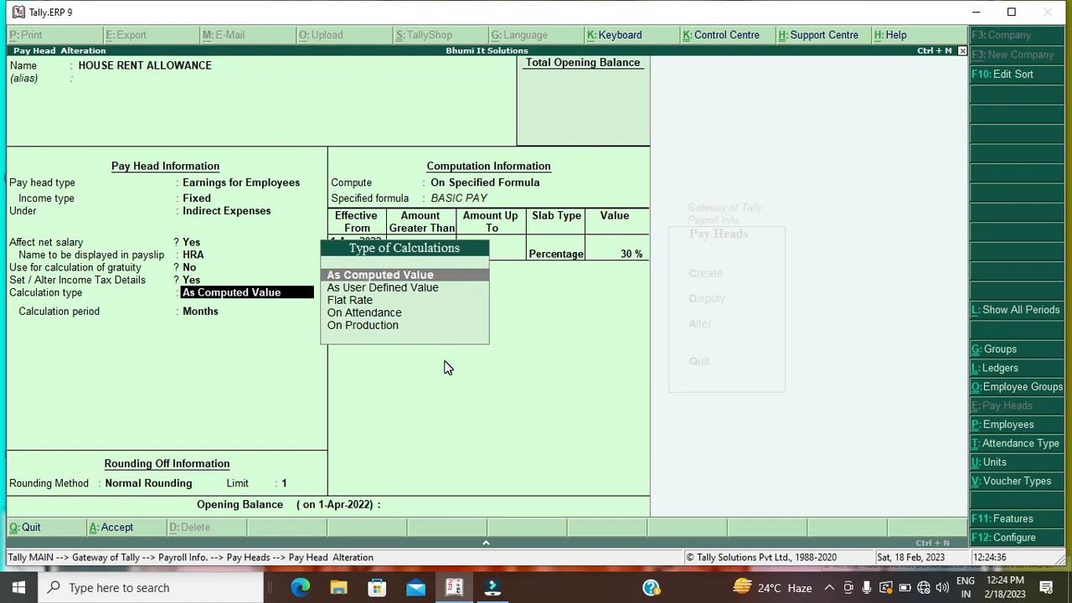
Keep HOUSE RENT ALLOWANCE's calculation type As Computed Value and its Normal Rounding with a limit of 1
key("Return")
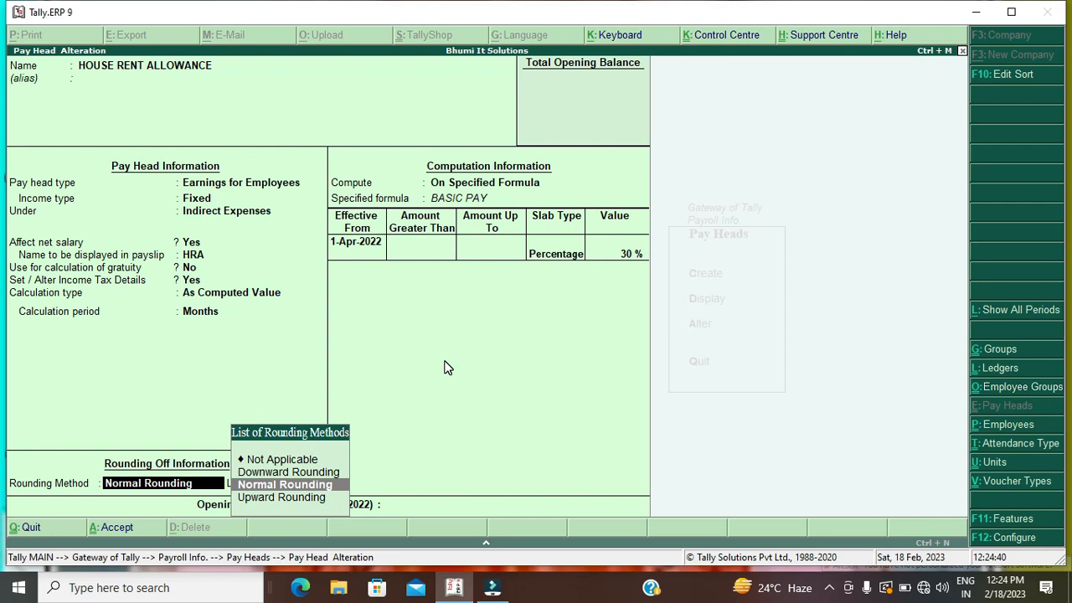
key("Return")
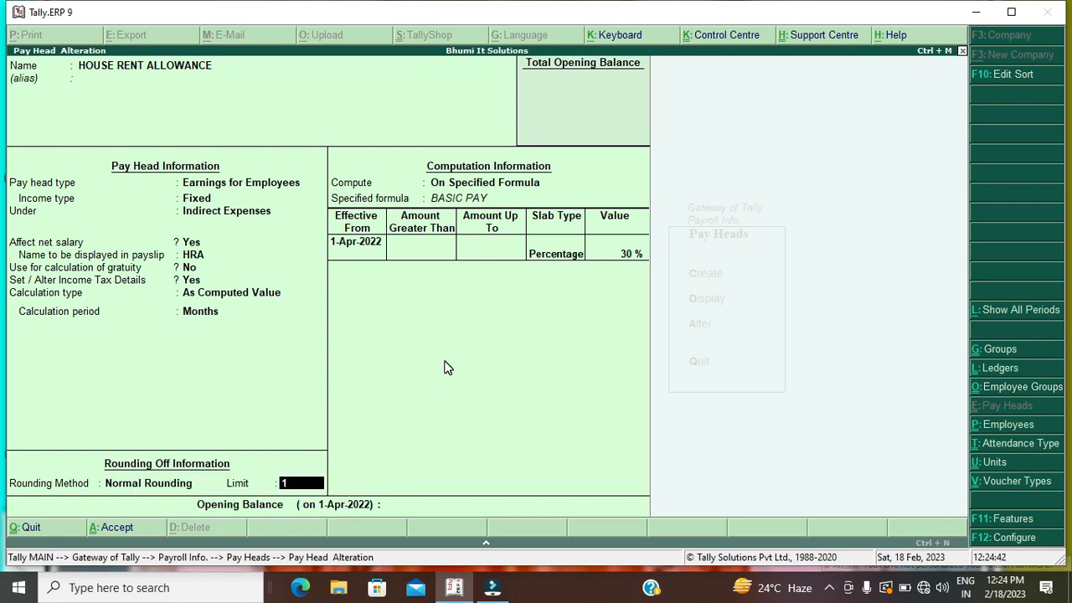
key("Return")
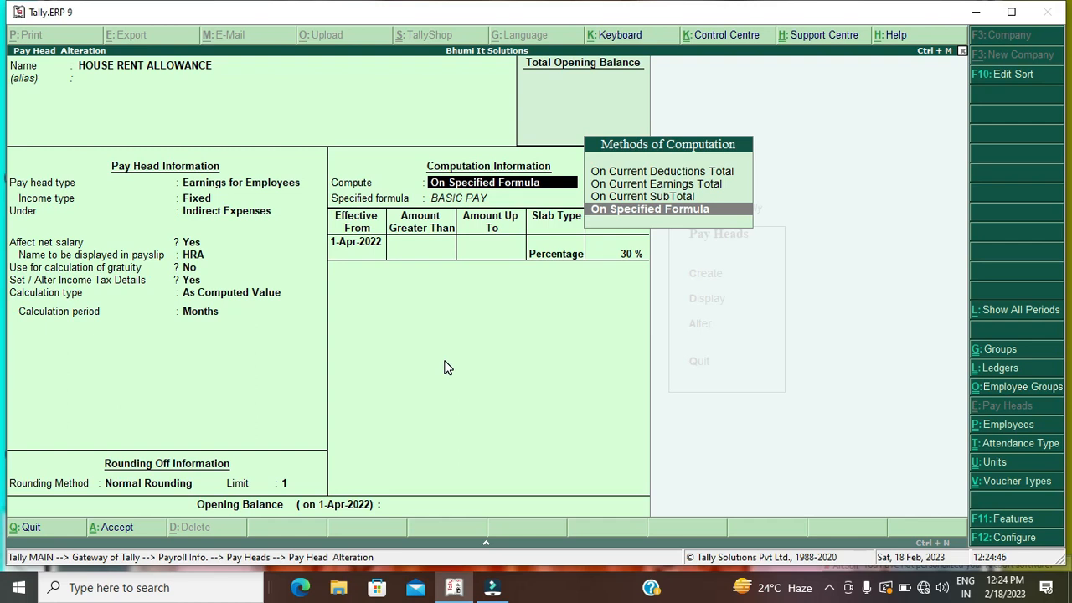
Keep the computation On Specified Formula at 30% of BASIC PAY, effective 1-Apr-2022, and accept the HOUSE RENT ALLOWANCE alteration
key("Return")
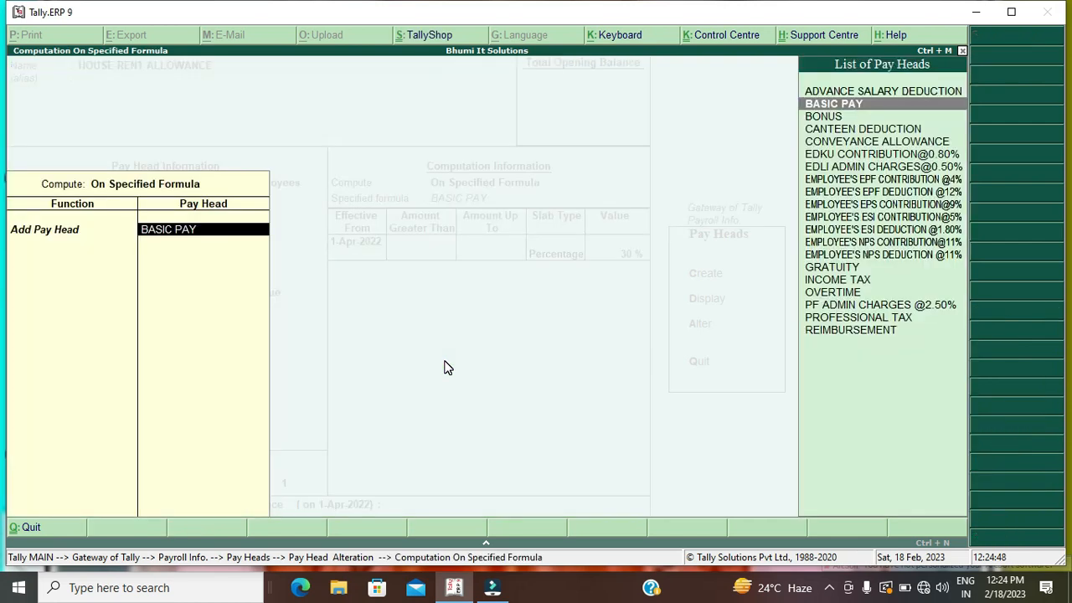
key("Return")
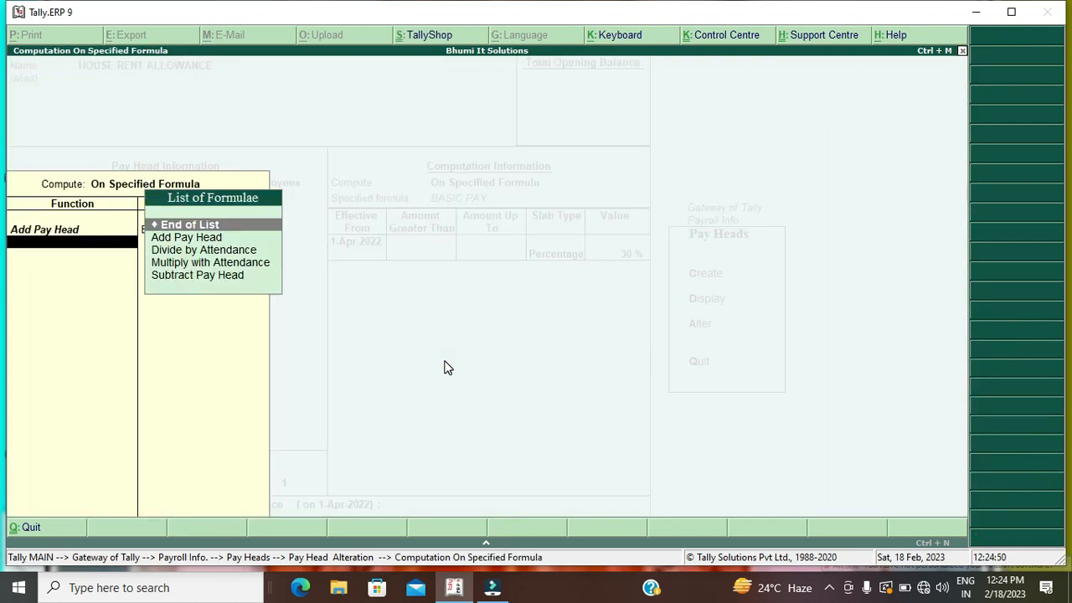
key("Return")
key("Return")
key("Return")
key("Return")
key("Return")
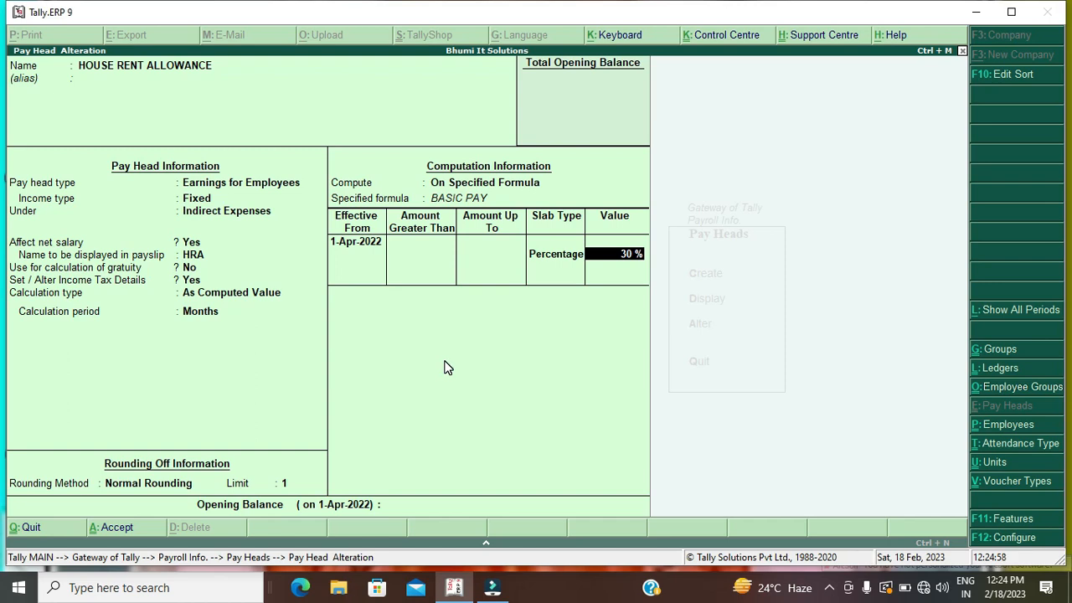
key("Return")
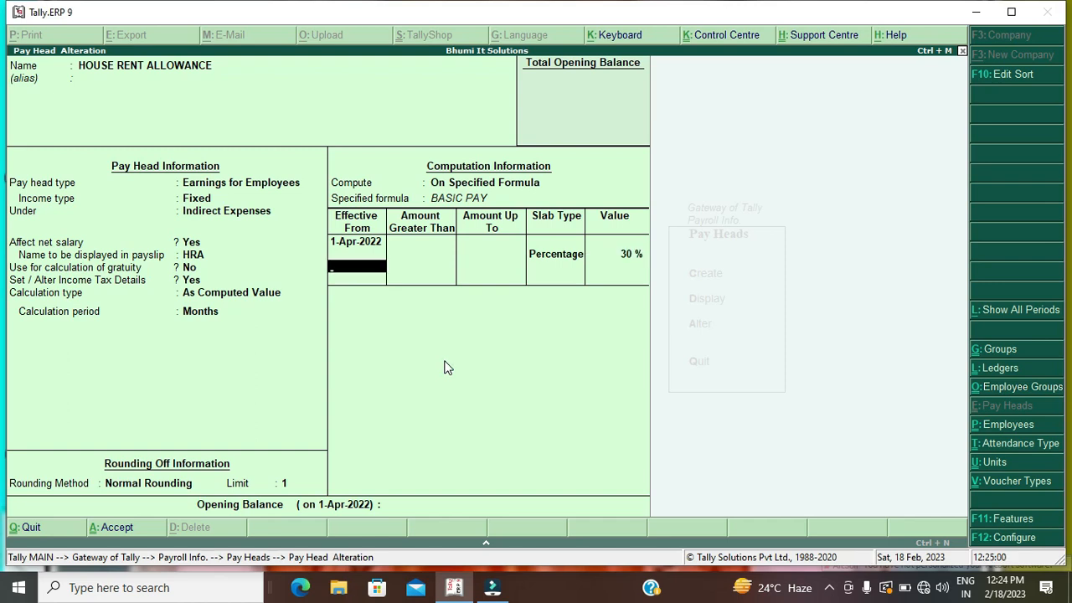
key("Return")
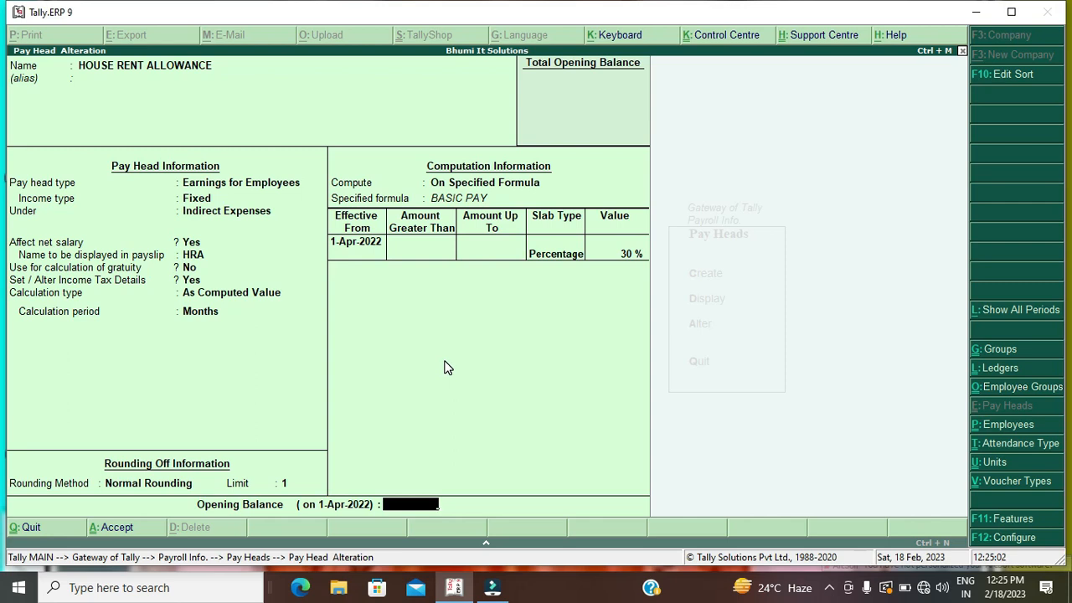
key("Return")
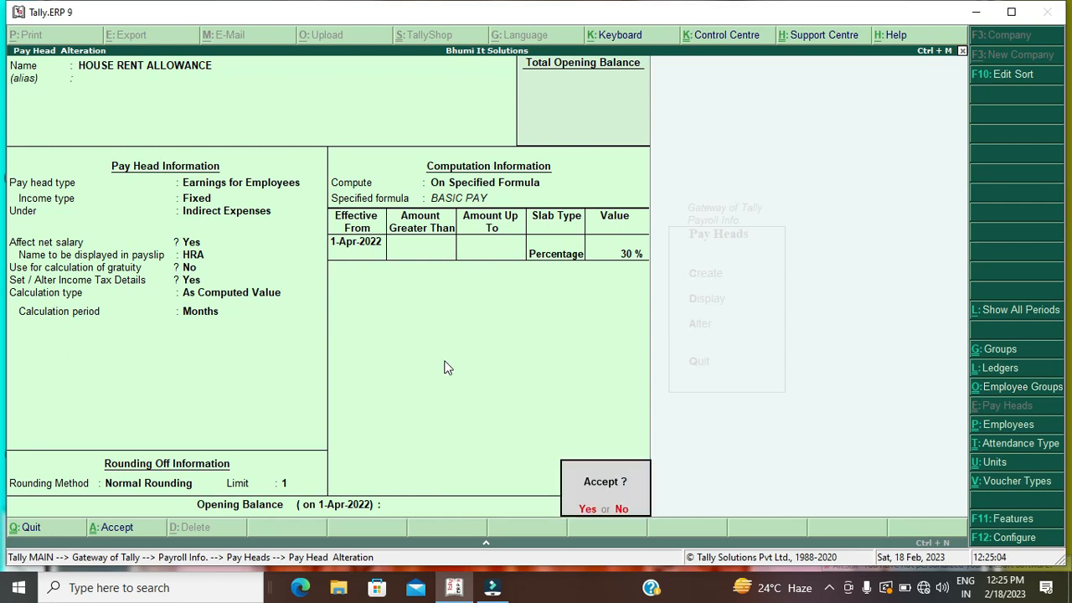
key("Return")
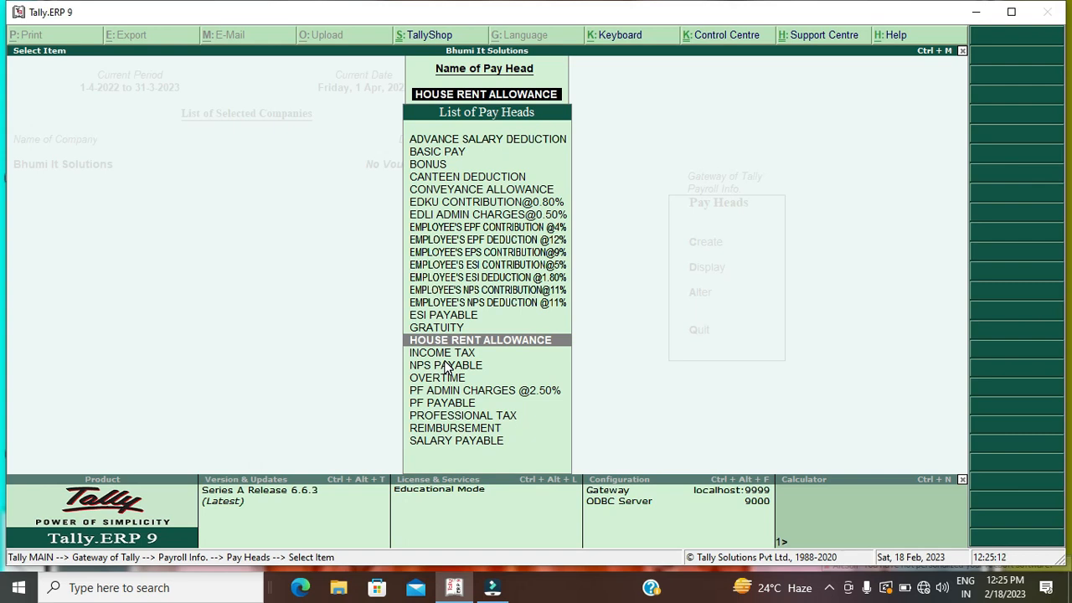
Open the OVERTIME pay head for alteration from the list of pay heads
key("Down")
key("Down")
key("Down")
key("Return")
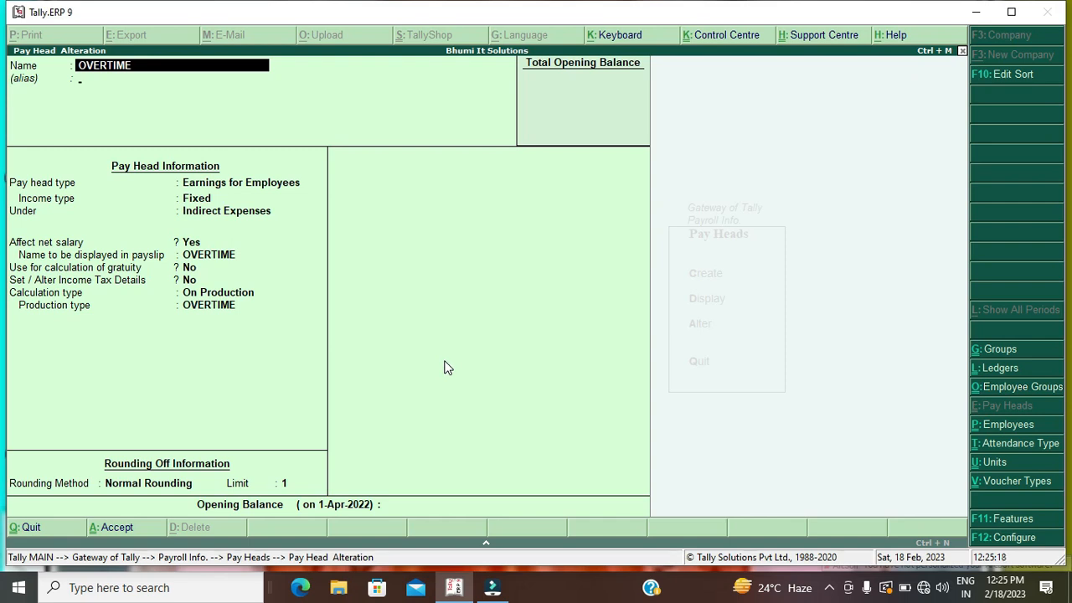
Examine OVERTIME's pay head type, income type, parent group, net salary effect, payslip name and gratuity setting
key("Return")
key("Return")
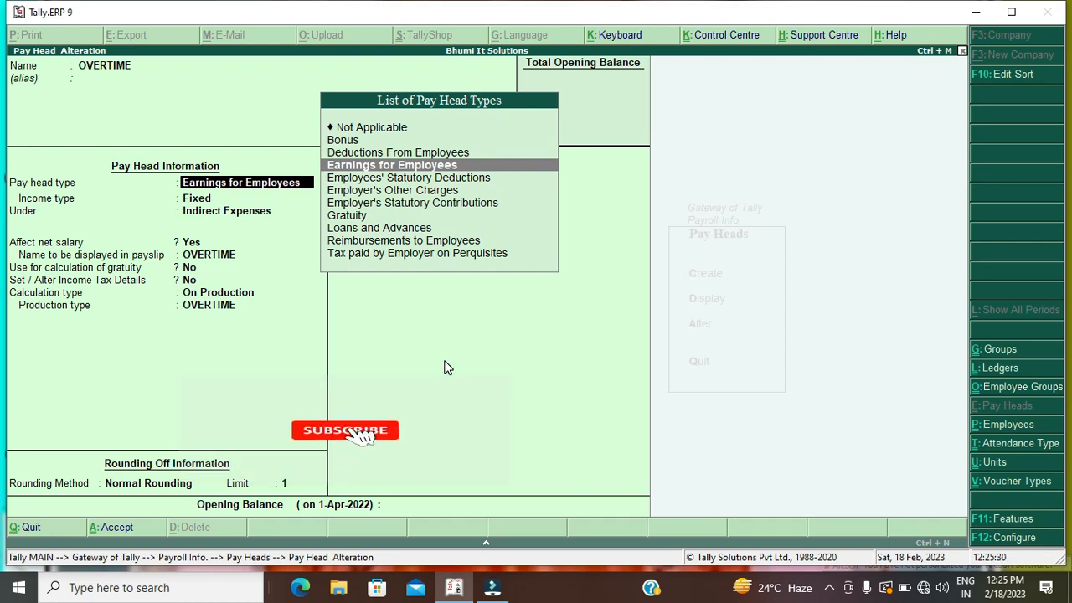
key("Return")
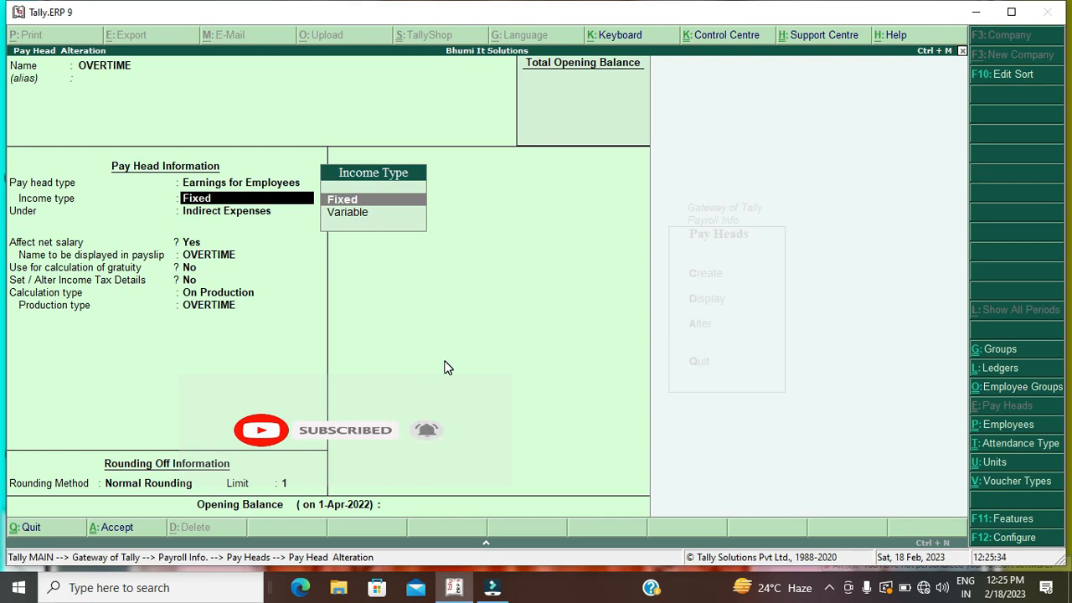
key("Return")
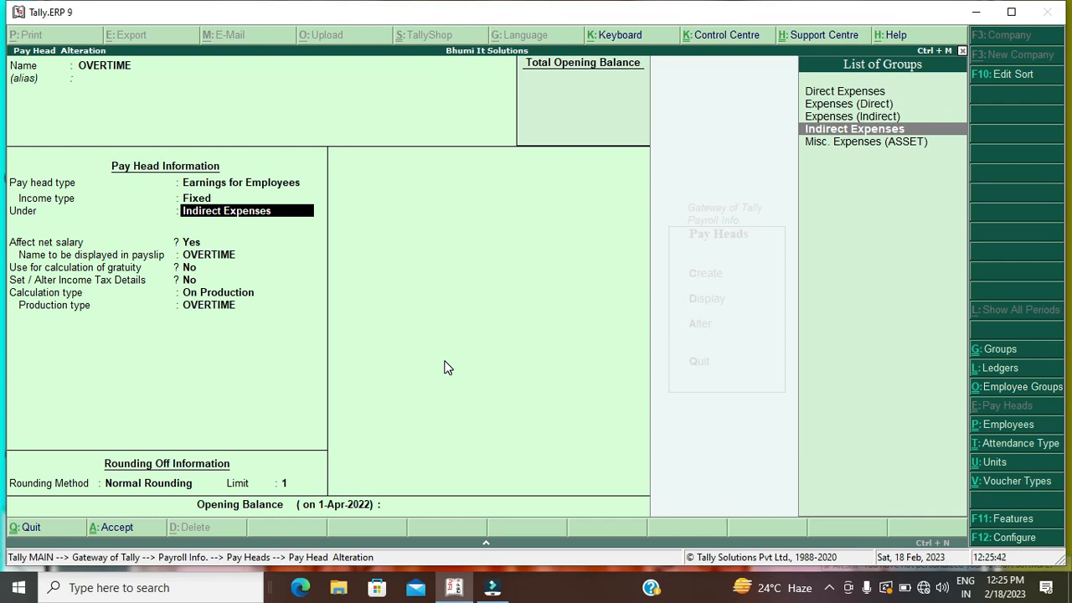
key("Return")
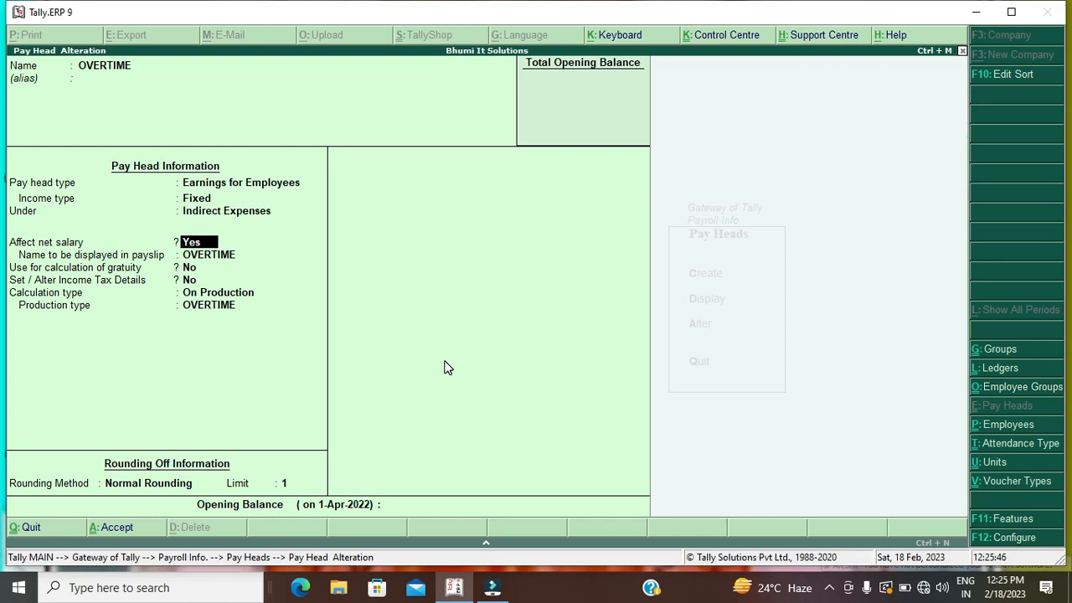
key("Return")
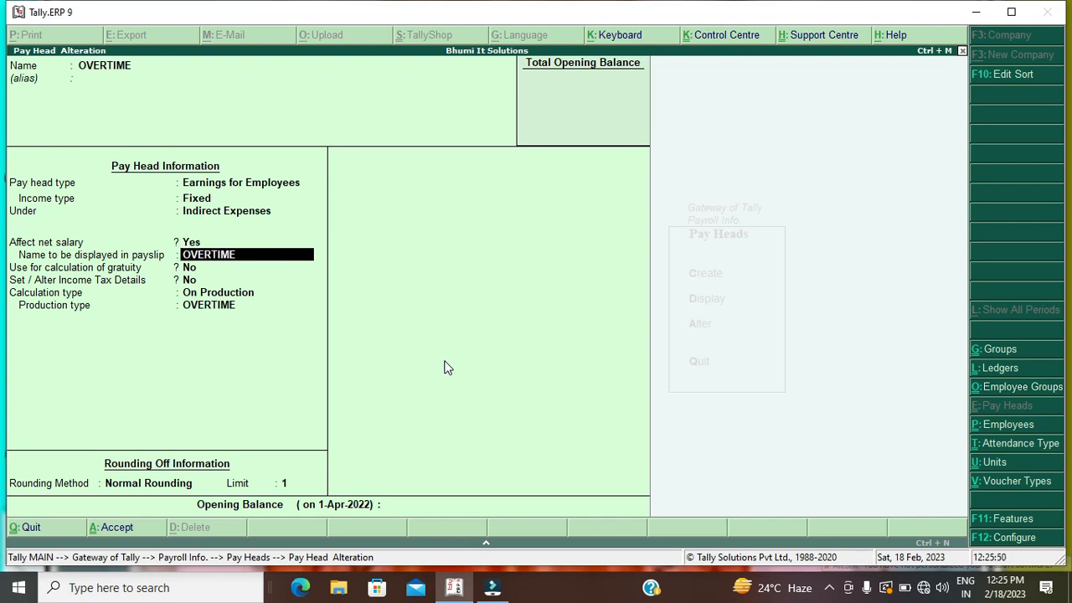
key("Return")
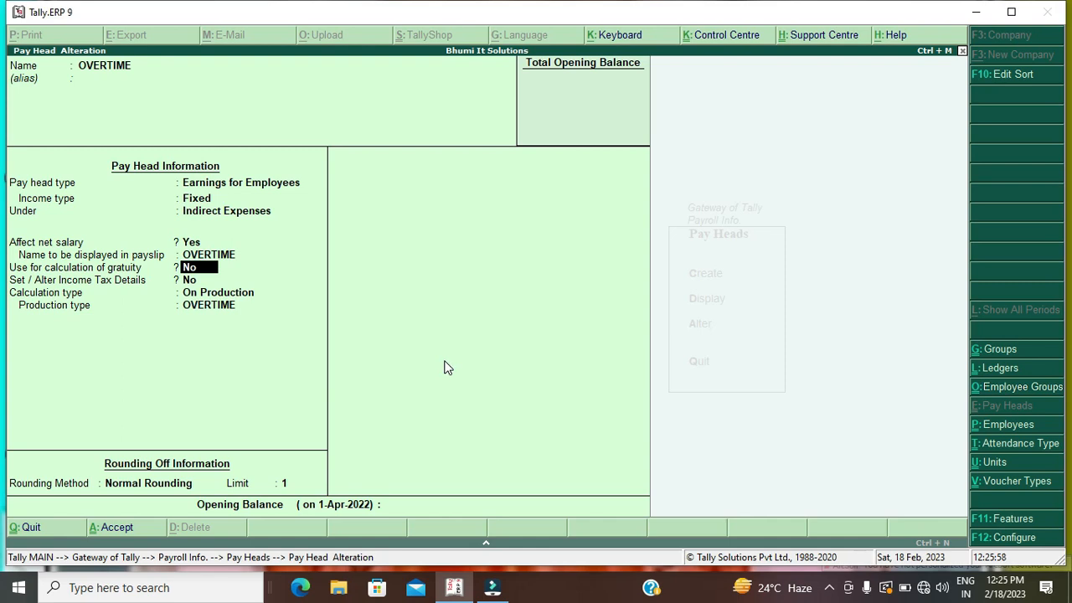
key("Return")
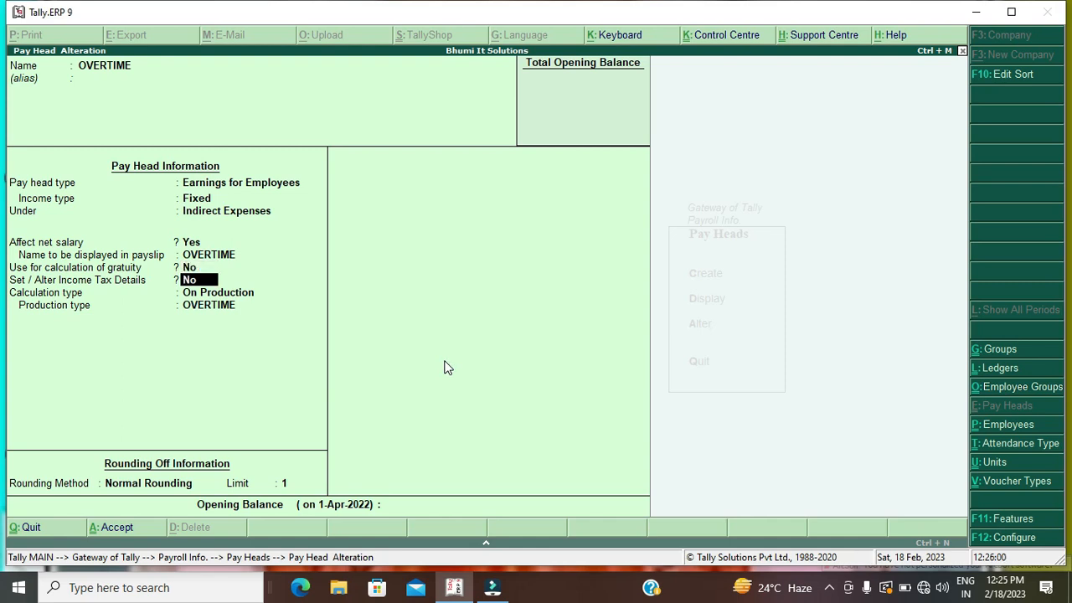
Enable OVERTIME's income tax details with component Other Earnings/Allowances (Fully Taxable), basis On Actual Value and Deduct TDS Across Periods set to No
type("y")
key("Return")
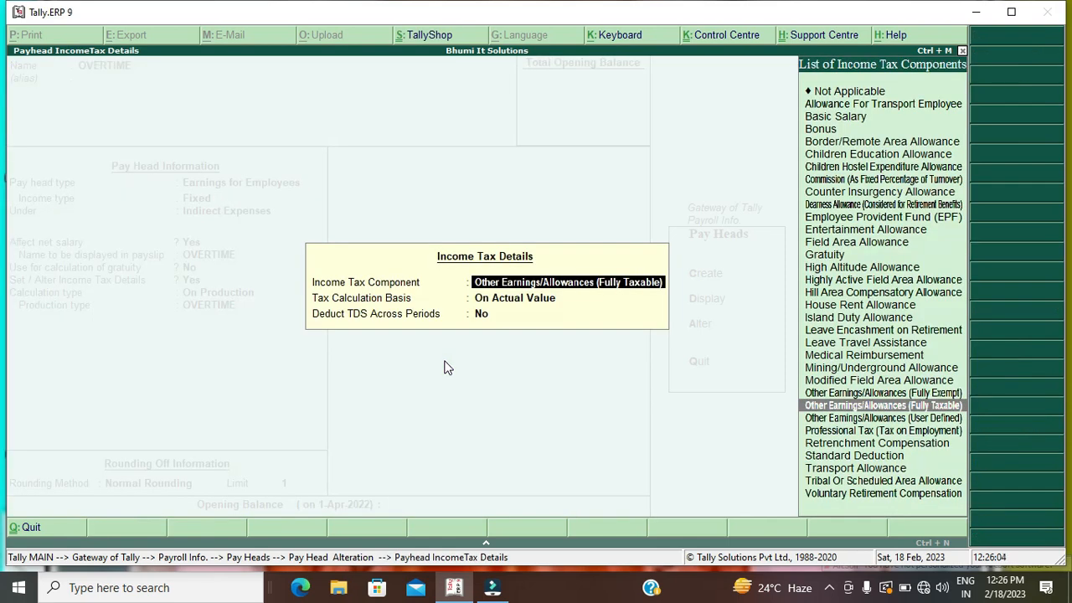
key("Return")
key("Return")
key("Return")
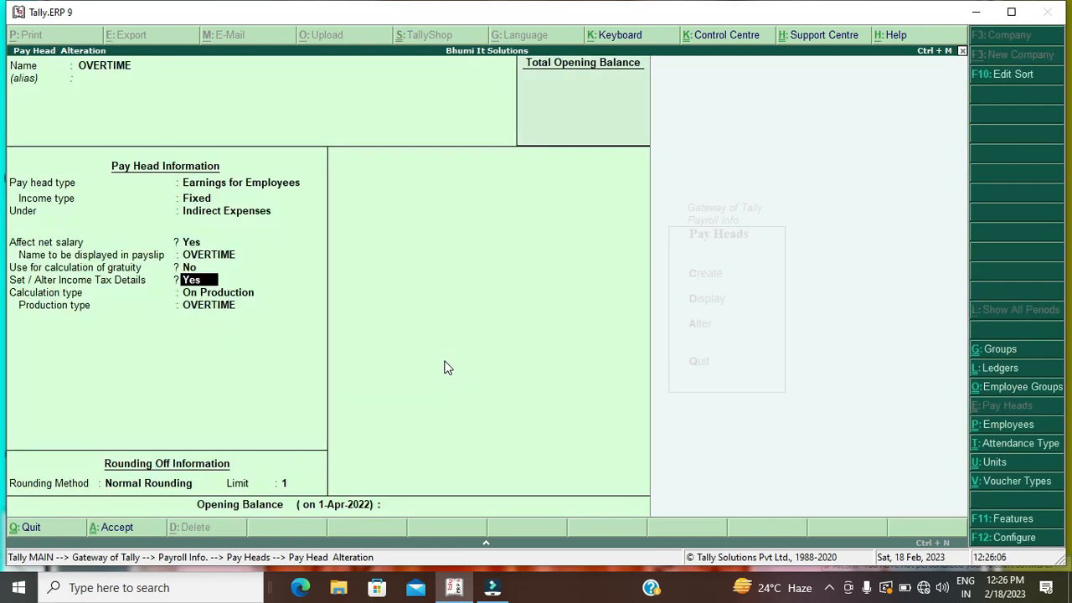
type("y")
key("Return")
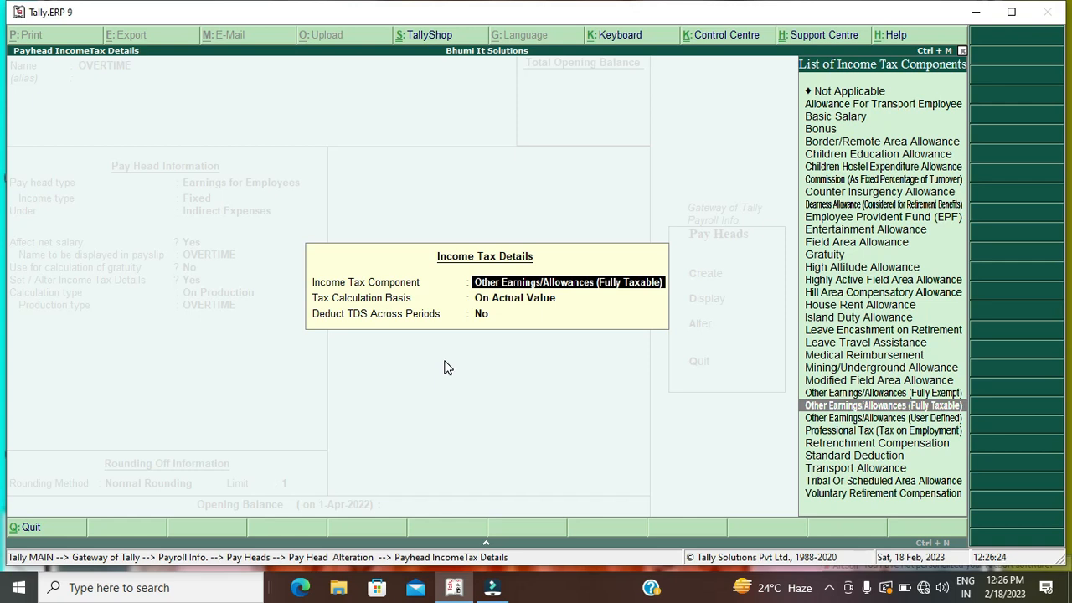
key("Return")
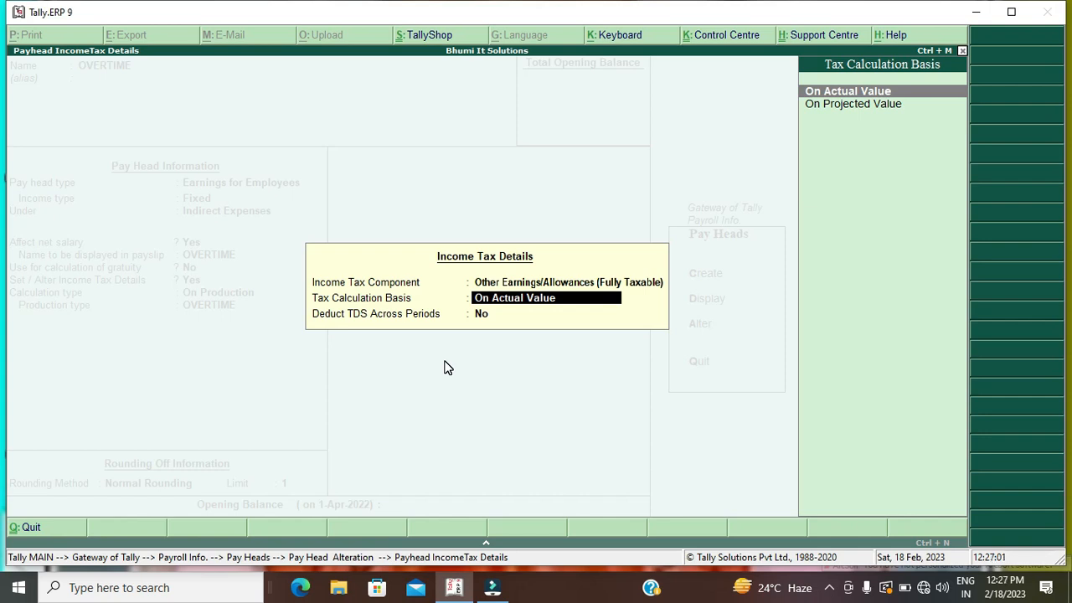
key("Return")
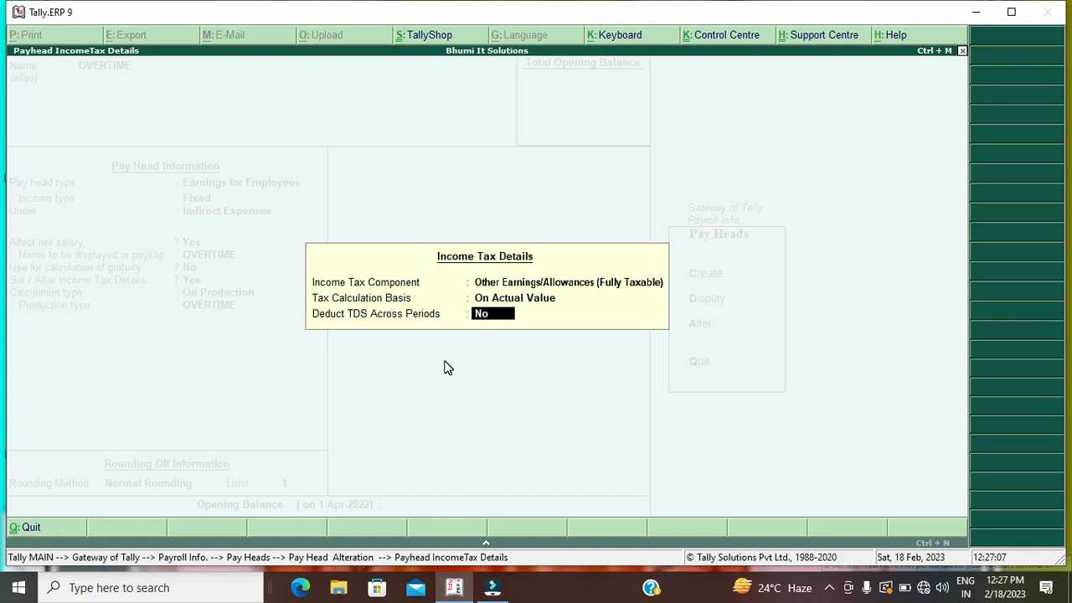
key("Return")
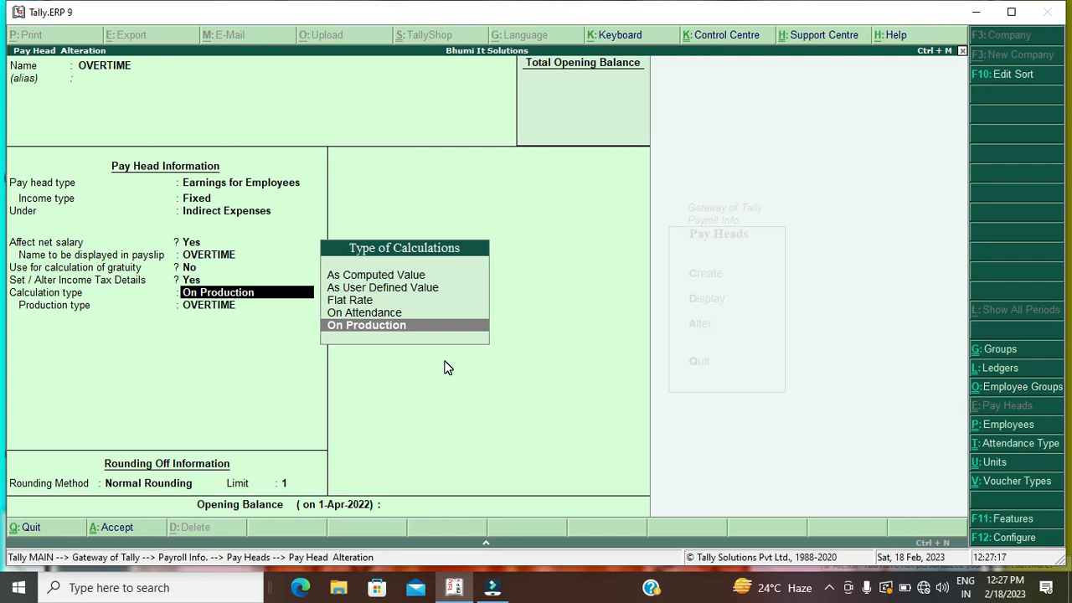
Keep OVERTIME's calculation On Production with production type OVERTIME and Normal Rounding to 1, and accept the alteration
key("Return")
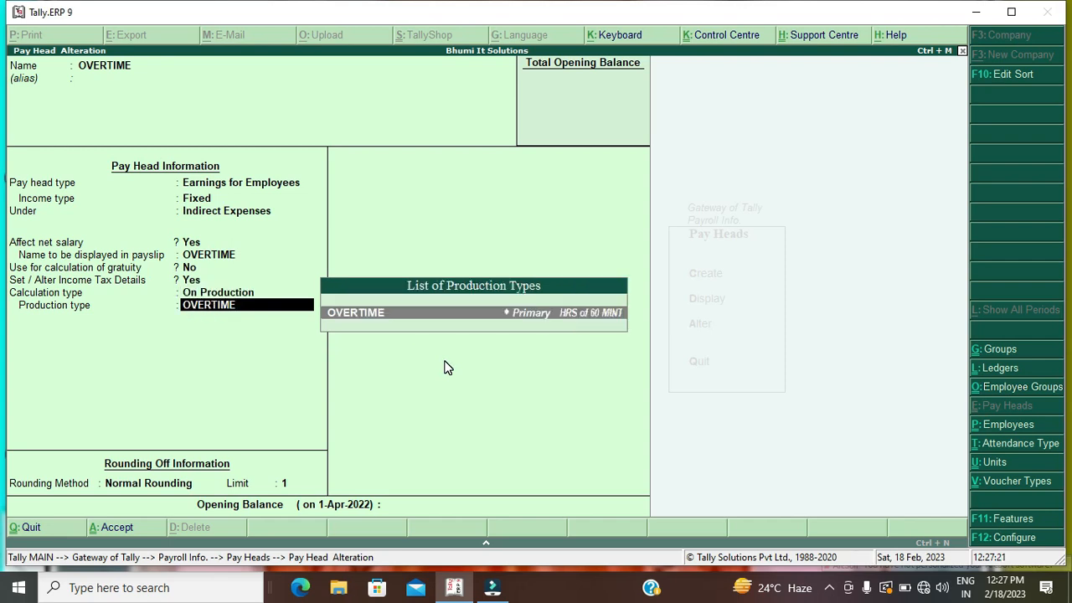
key("Return")
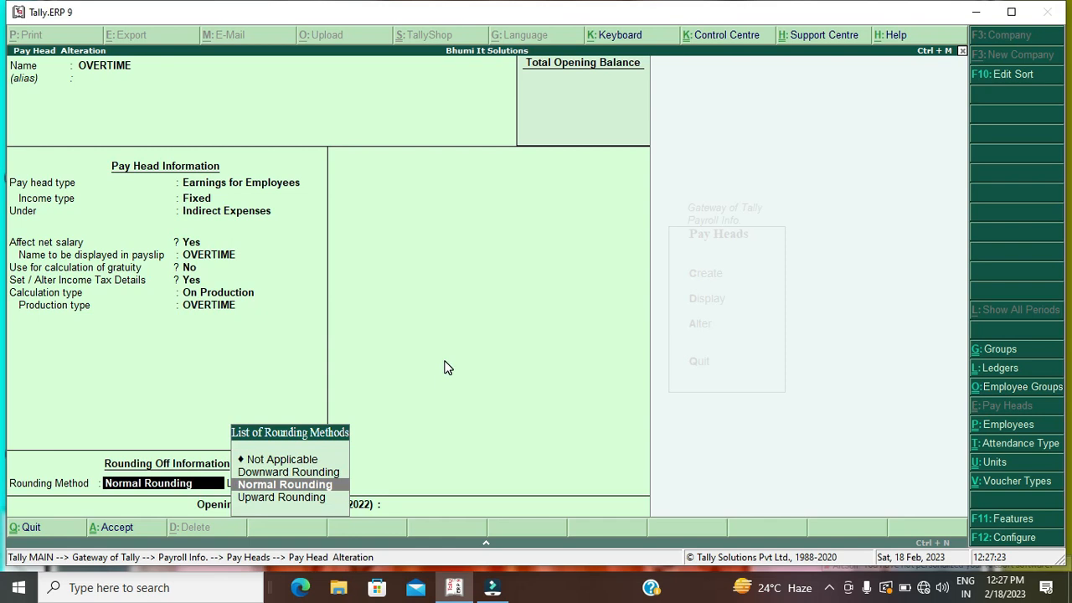
key("Return")
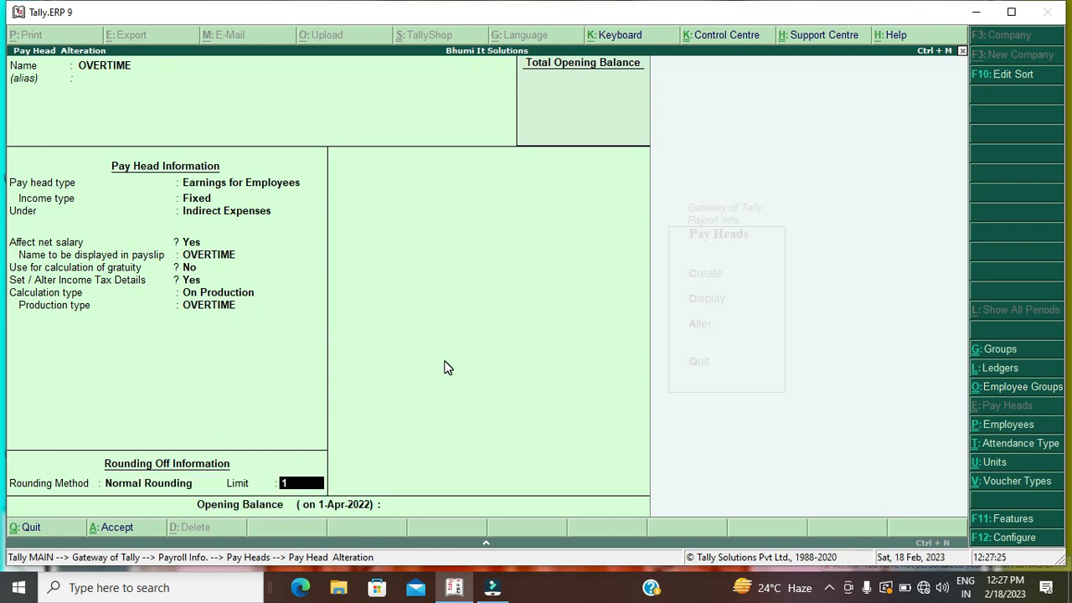
key("Return")
key("Return")
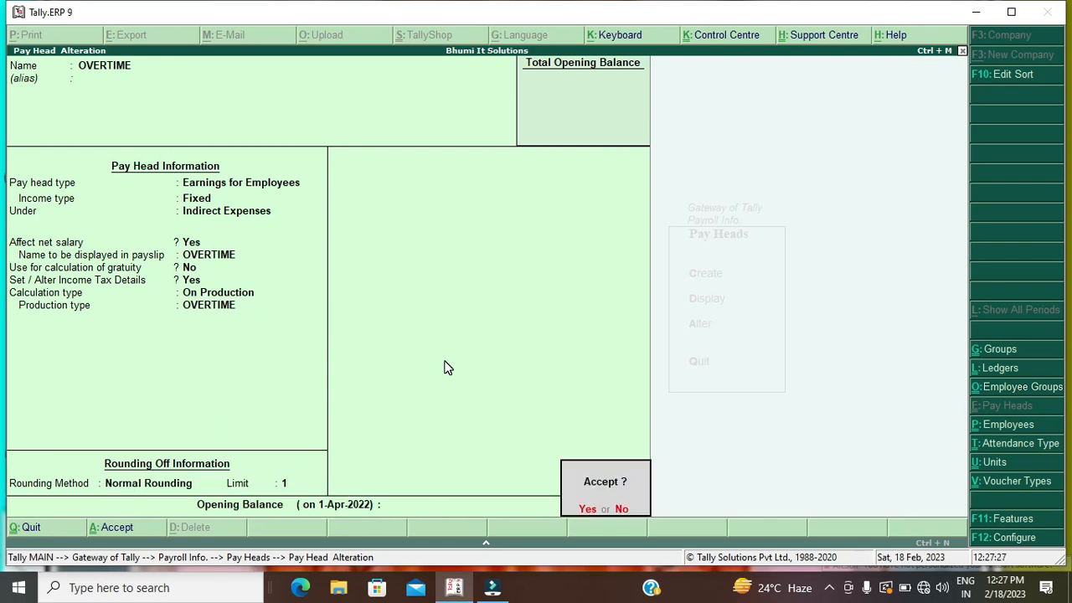
key("Return")
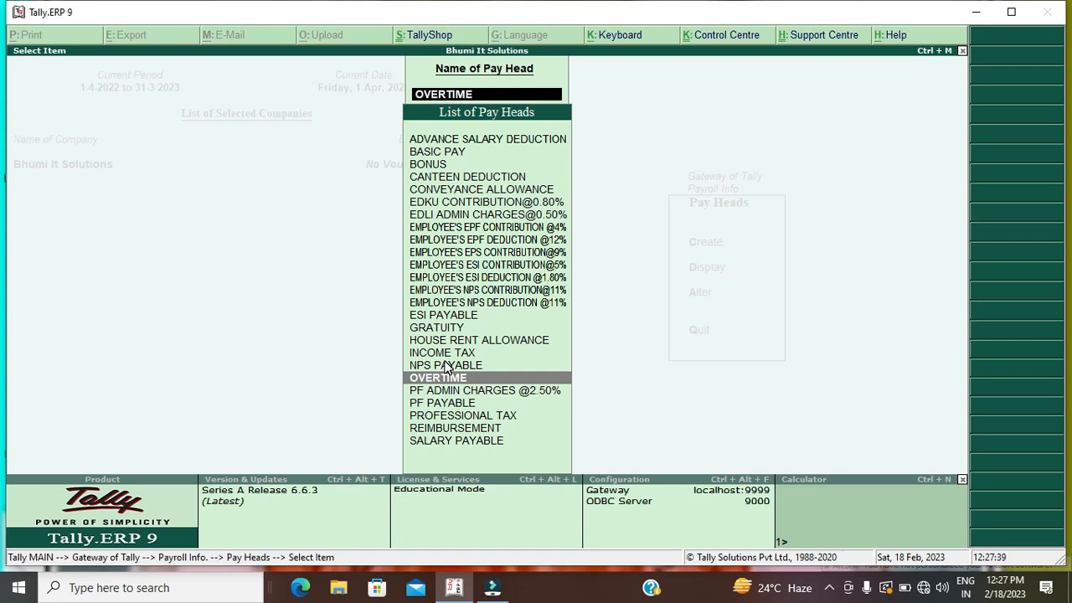
Open the CONVEYANCE ALLOWANCE pay head for alteration from the list of pay heads
key("Up")
key("Up")
key("Up")
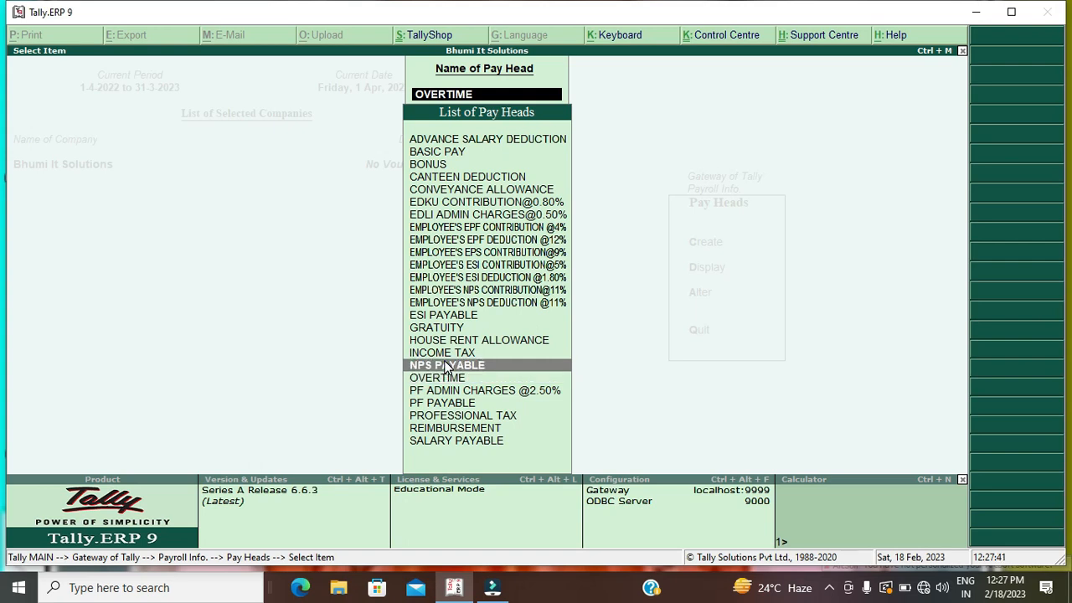
key("Up")
key("Up")
key("Up")
key("Up")
key("Up")
key("Up")
key("Up")
key("Up")
key("Up")
key("Up")
key("Up")
key("Up")
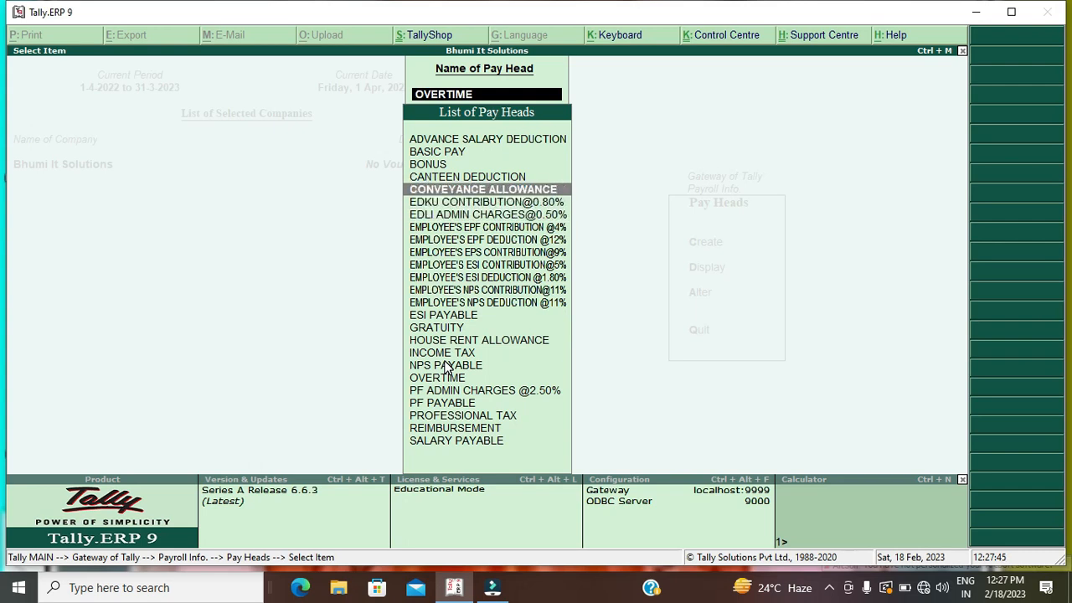
key("Return")
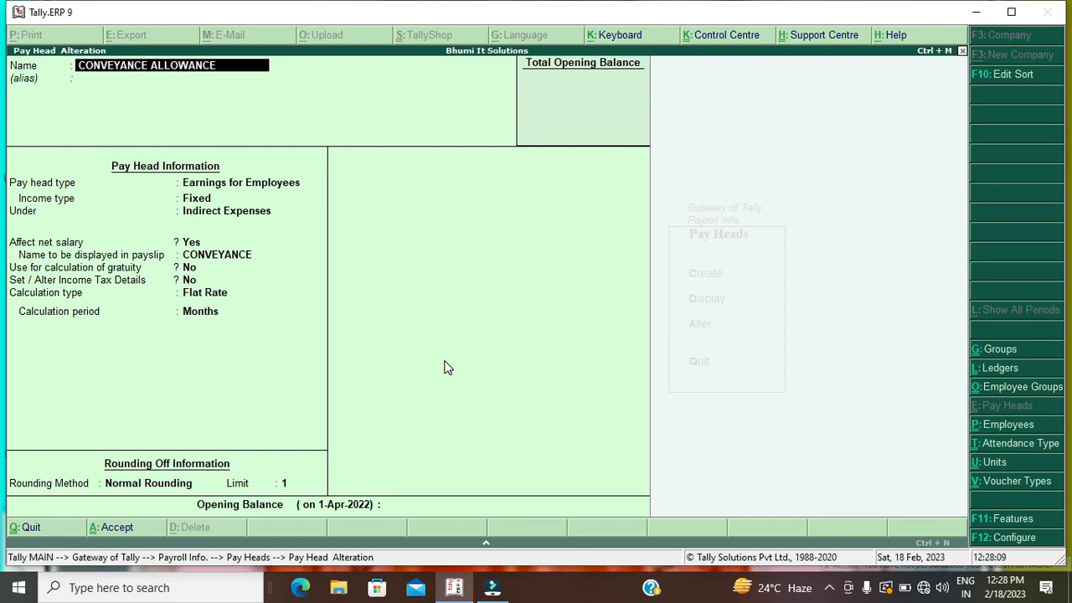
Keep CONVEYANCE ALLOWANCE as fixed Earnings for Employees under Indirect Expenses, affecting net salary, with payslip name CONVEYANCE and no gratuity use
key("Return")
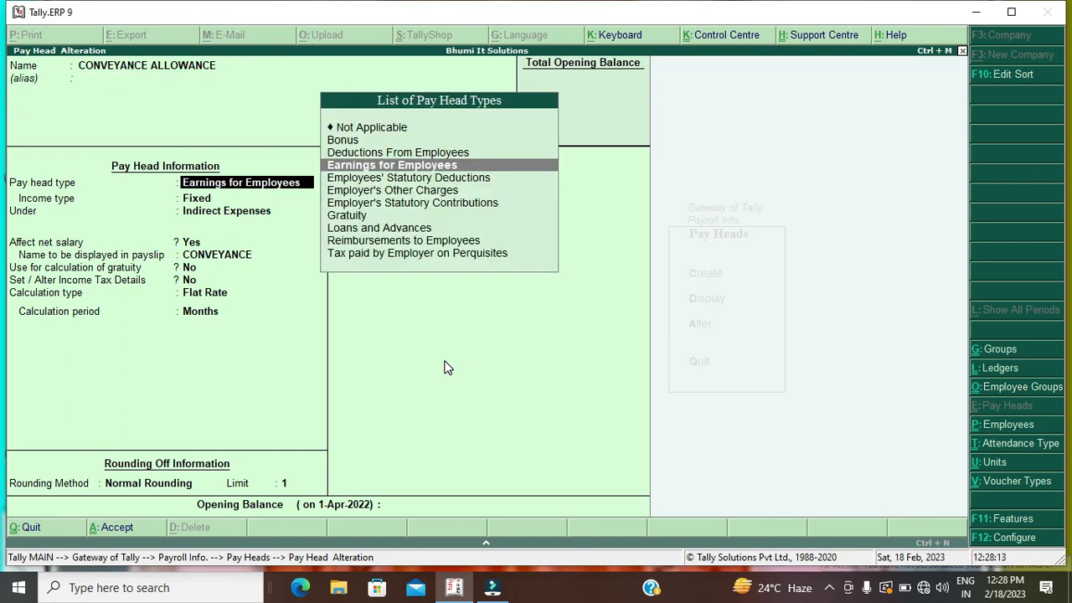
key("Return")
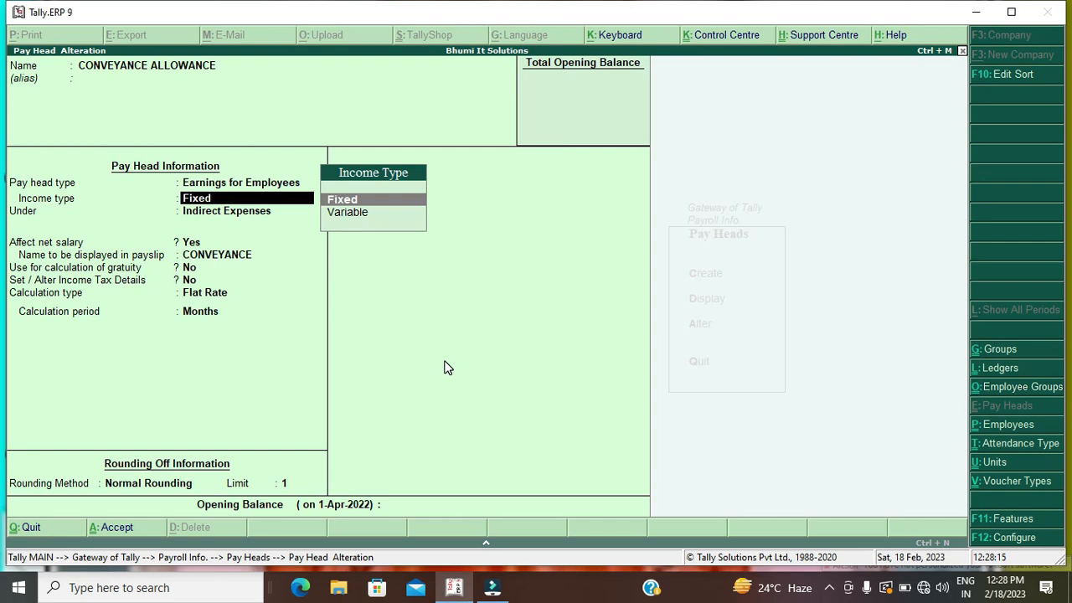
key("Return")
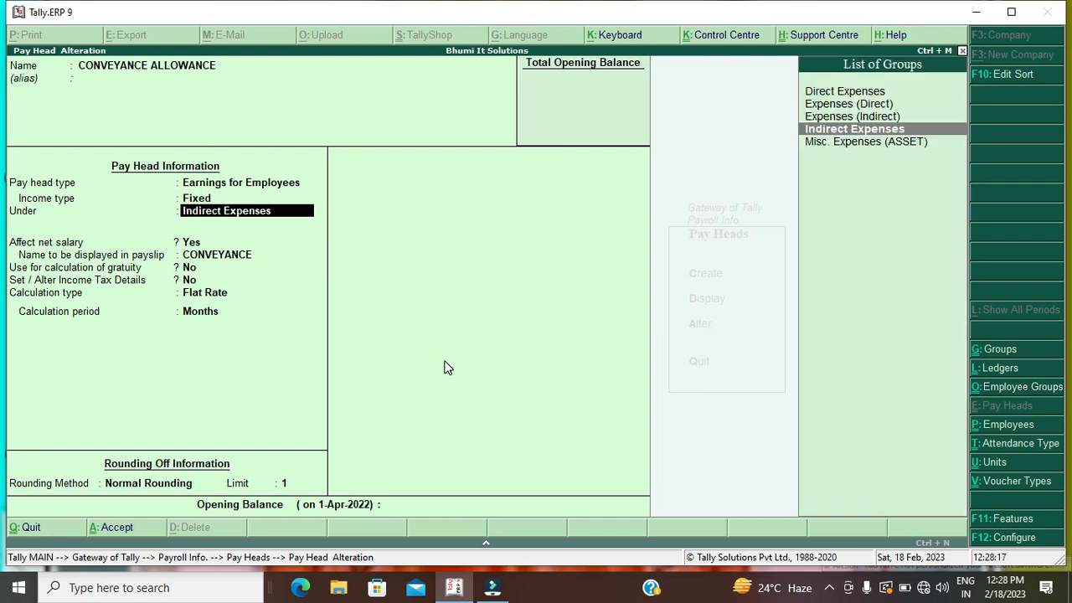
key("Return")
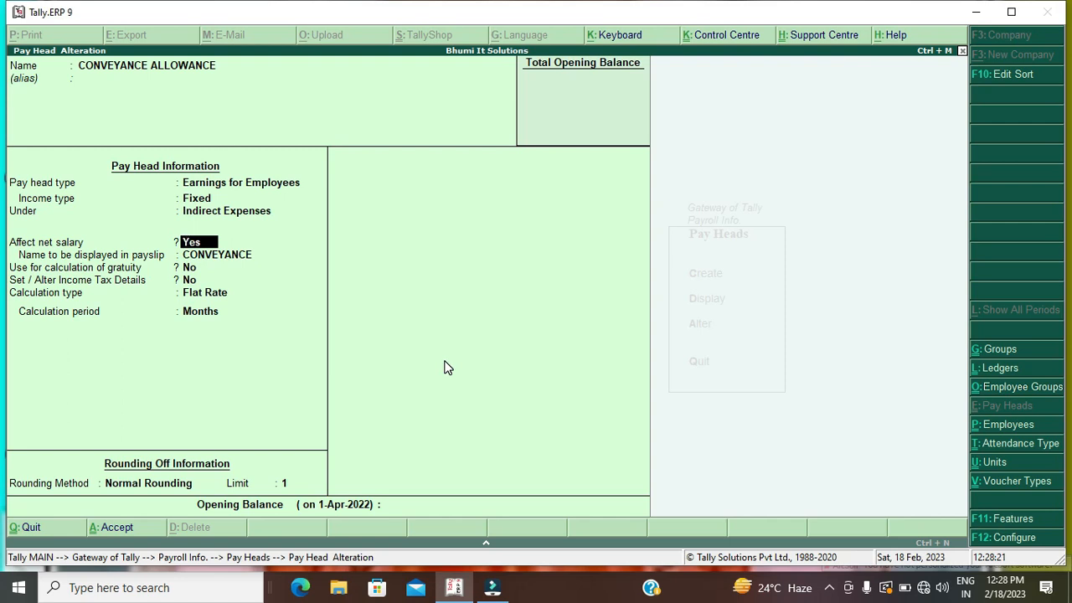
key("Return")
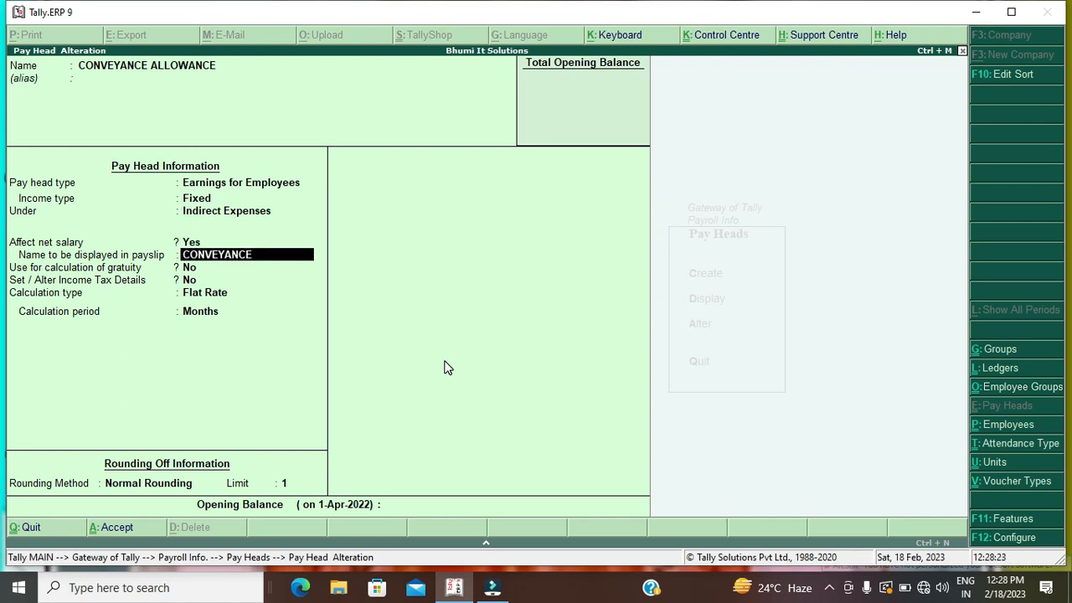
key("Return")
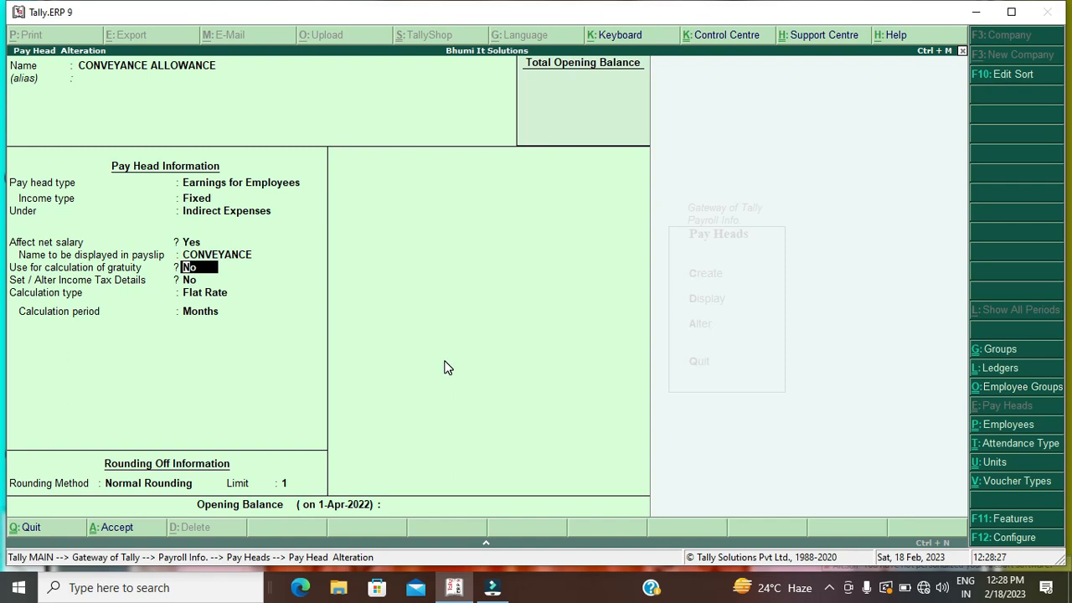
key("Return")
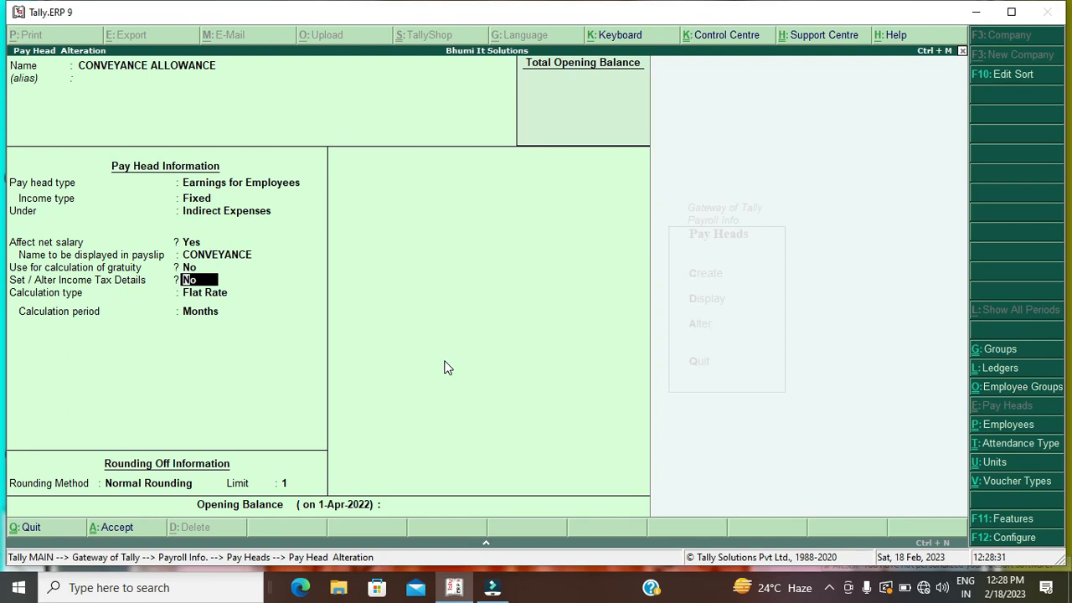
Enable CONVEYANCE ALLOWANCE's income tax details with component Transport Allowance, basis On Projected Value and Deduct TDS Across Periods set to Yes
type("y")
key("Return")
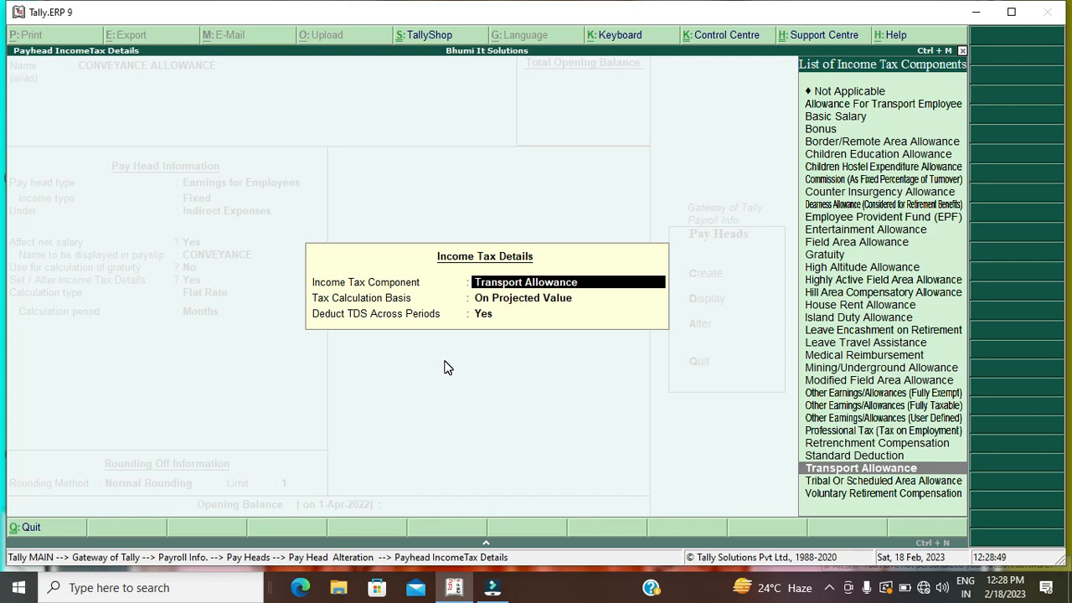
key("Return")
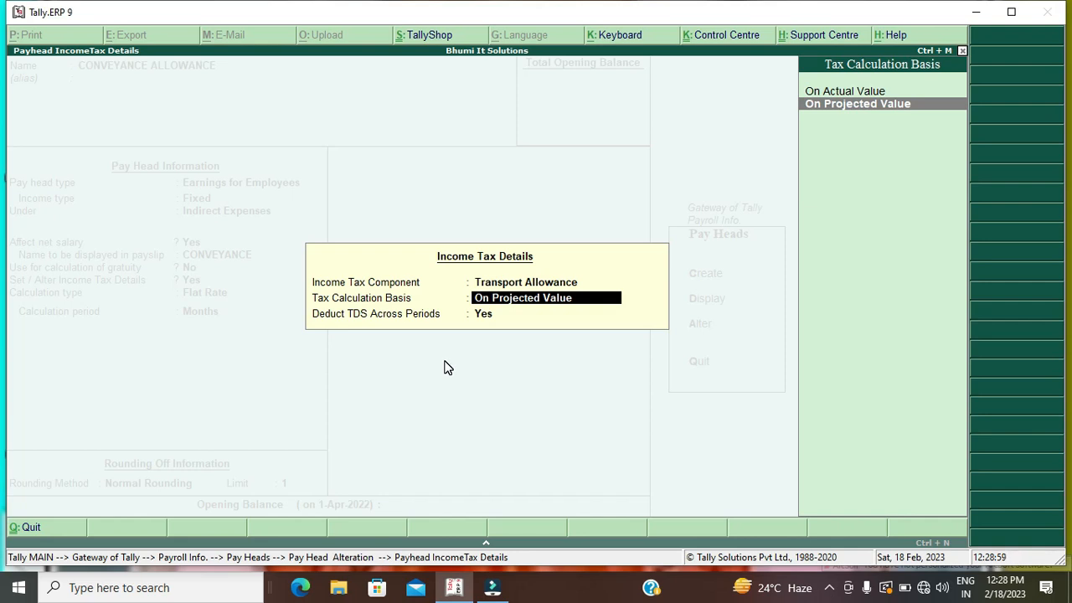
key("Return")
key("Return")
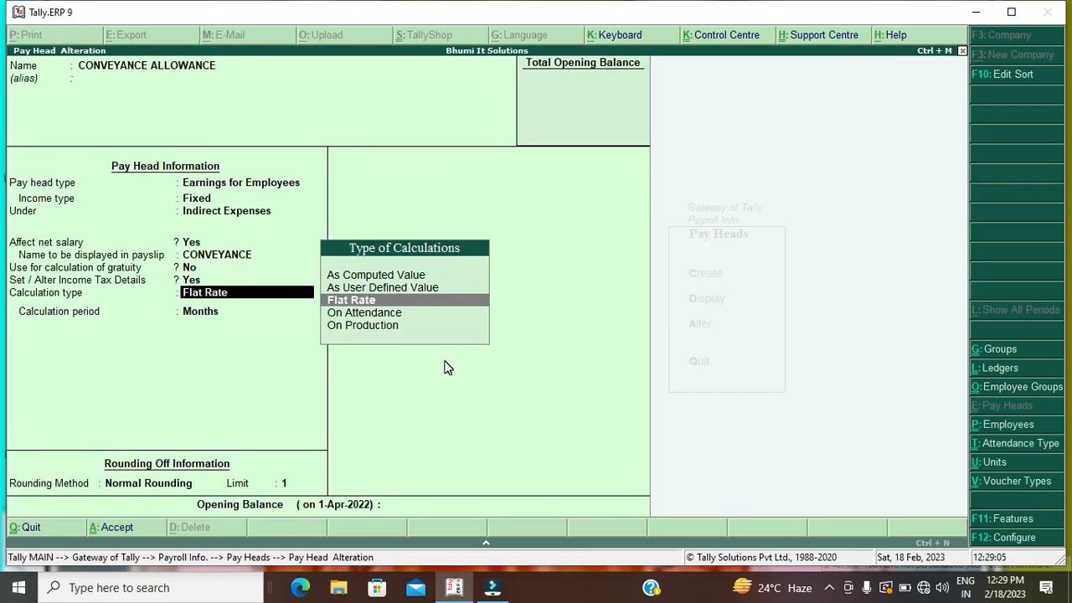
Keep CONVEYANCE ALLOWANCE at Flat Rate per Months with Normal Rounding to 1, and accept the alteration
key("Return")
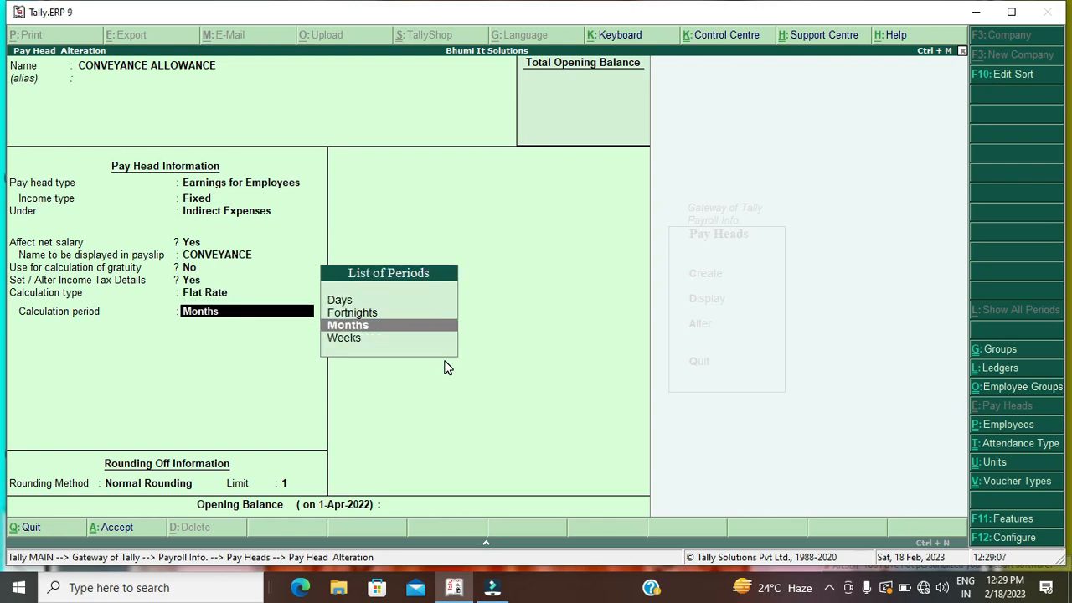
key("Return")
key("Return")
type("1")
key("Return")
key("Return")
key("Return")
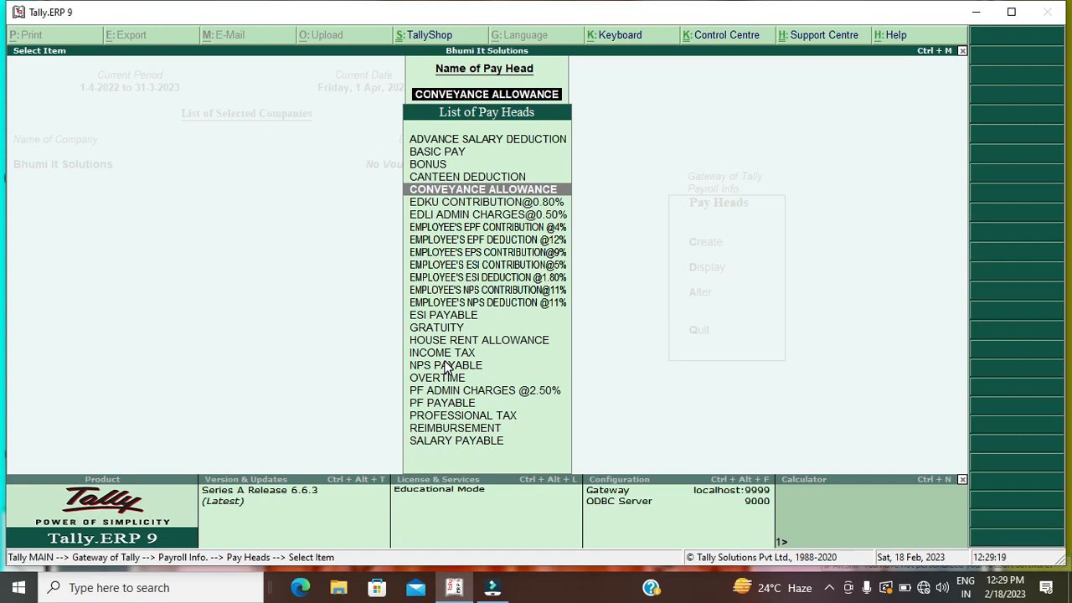
Open the CANTEEN DEDUCTION pay head for alteration and keep it as Deductions From Employees under Current Assets, affecting net salary
key("Up")
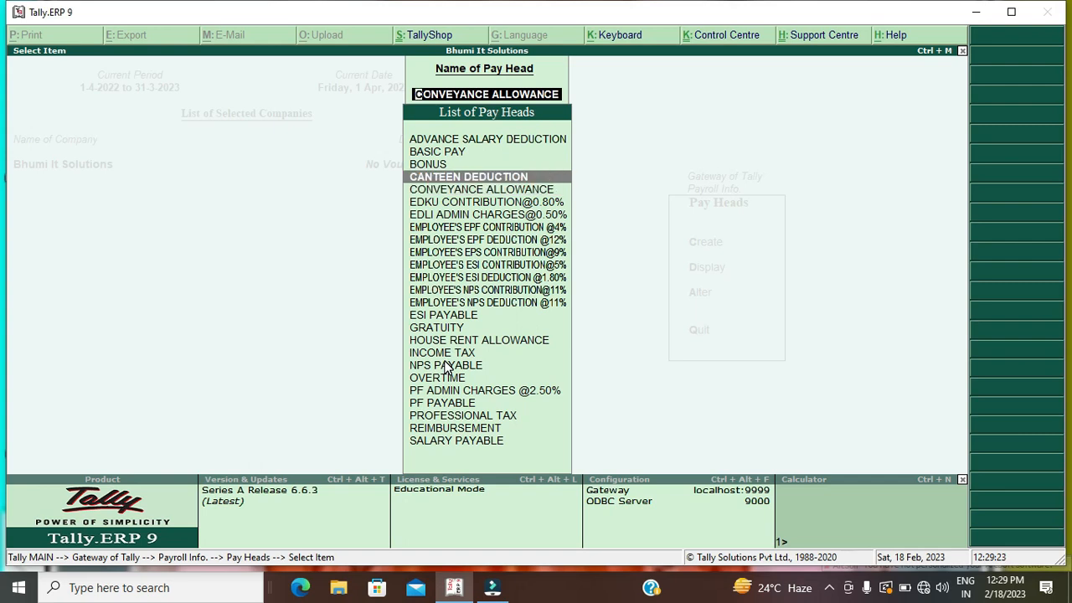
key("Return")
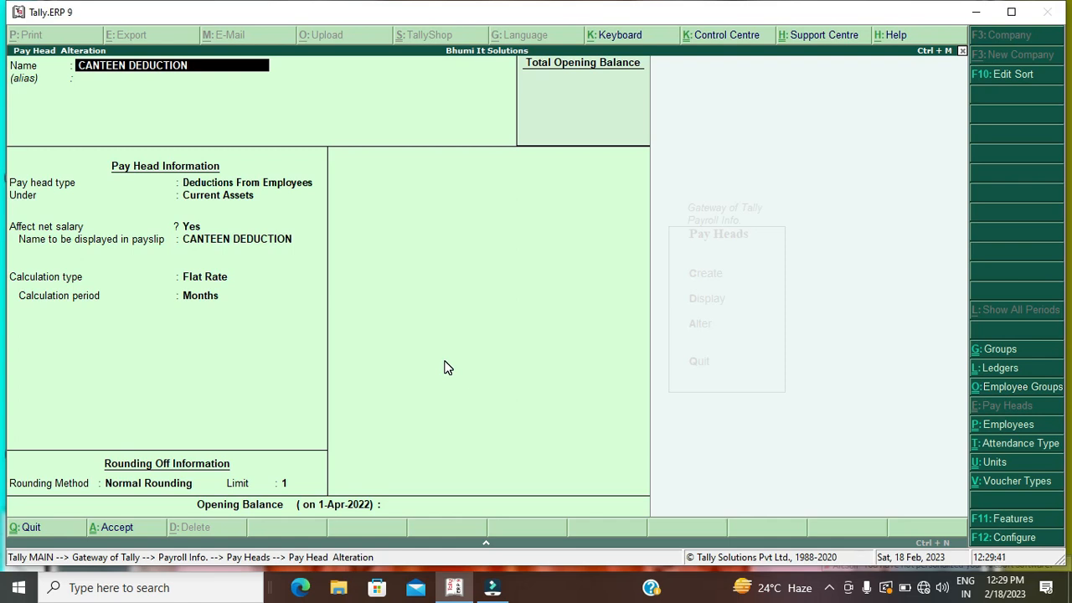
key("Return")
key("Return")
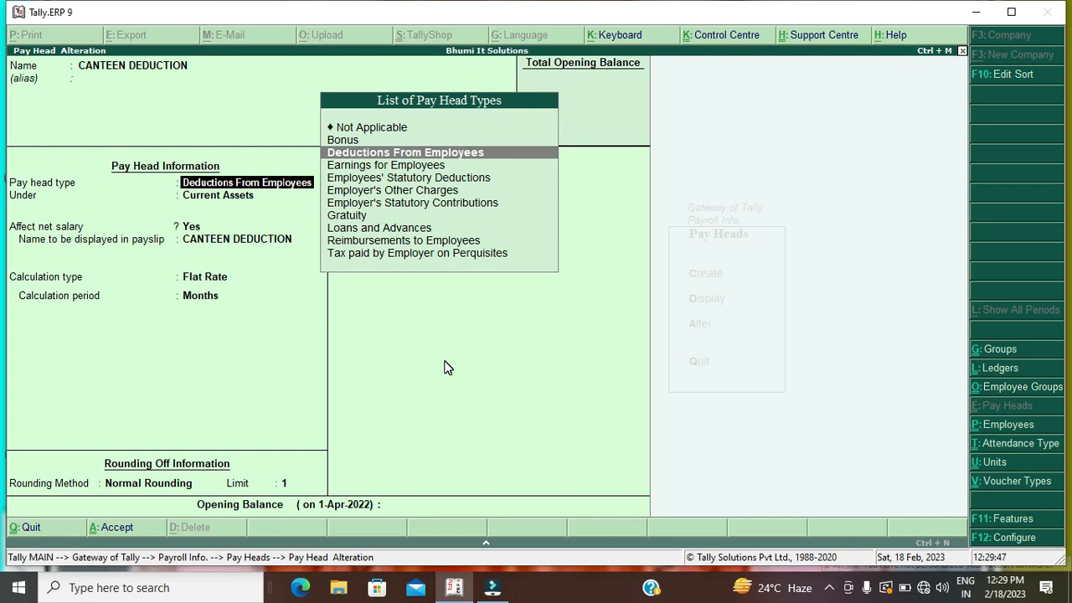
key("Return")
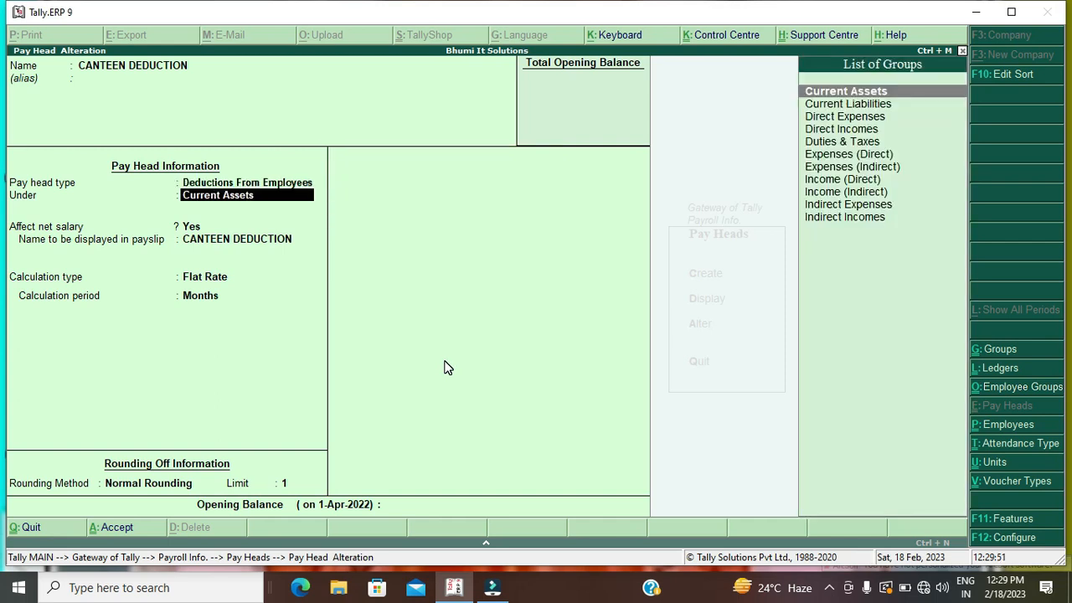
key("Return")
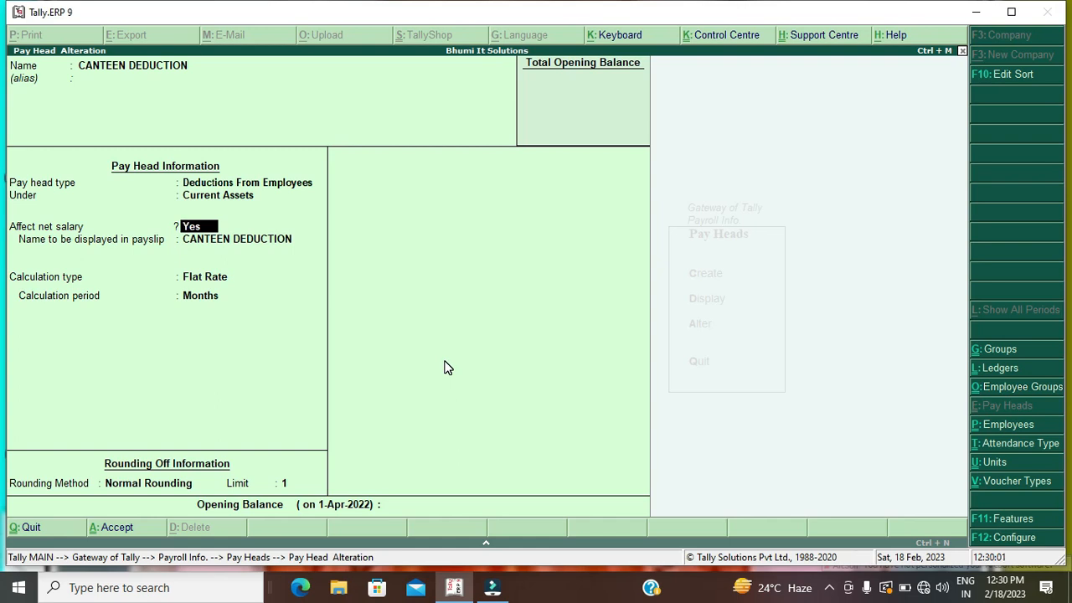
key("Return")
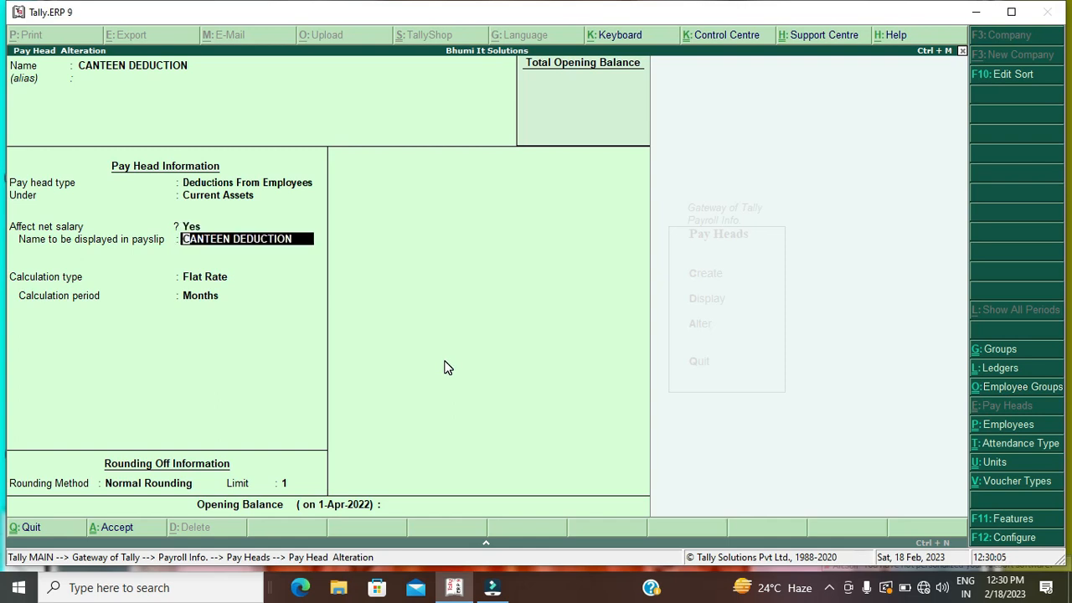
key("Return")
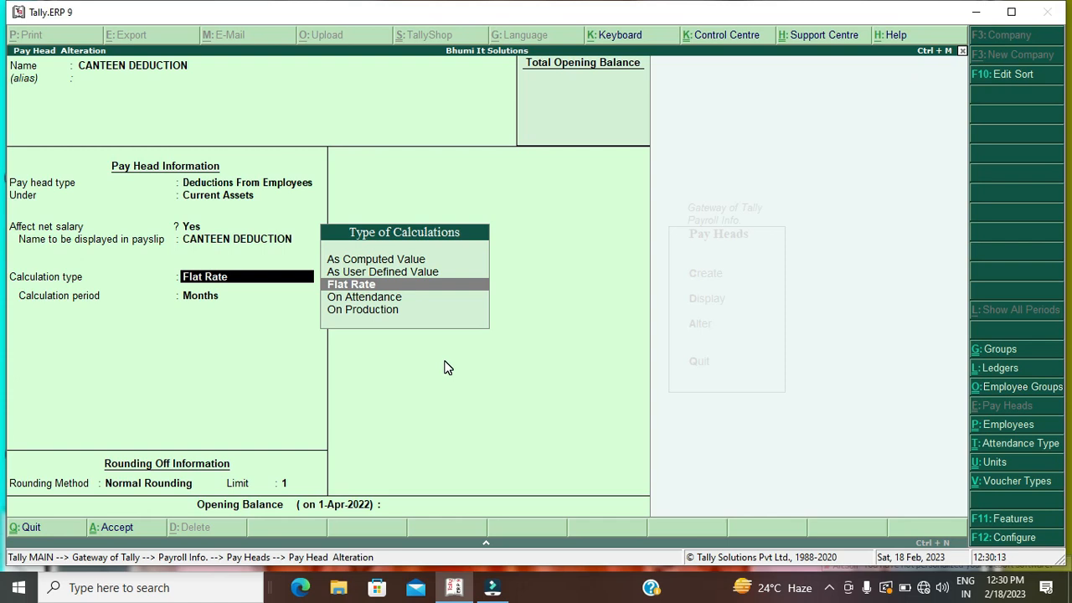
Keep CANTEEN DEDUCTION at Flat Rate per Months with Normal Rounding to 1, and accept the alteration
key("Return")
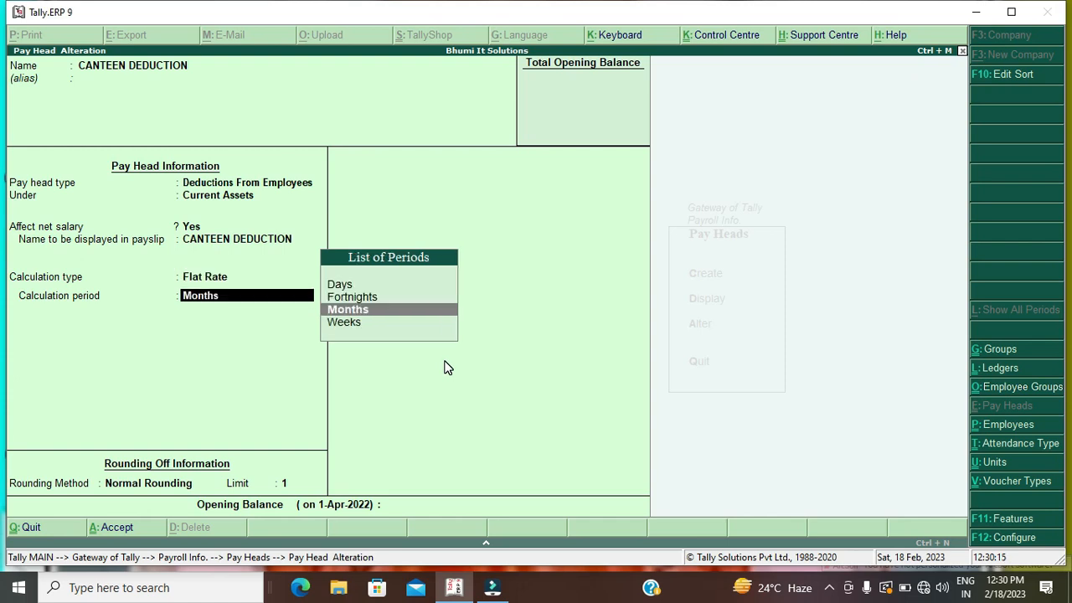
key("Return")
key("Return")
key("Return")
key("Return")
key("Return")
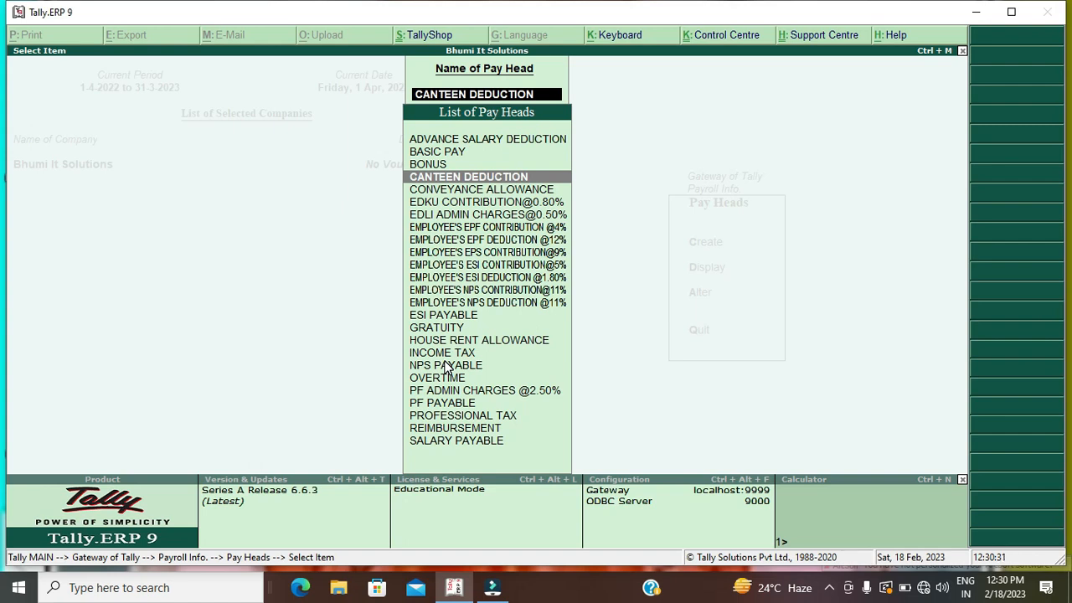
Open the BONUS pay head for alteration and keep it as Bonus under Indirect Expenses, affecting net salary and excluded from gratuity calculation
key("Up")
key("Return")
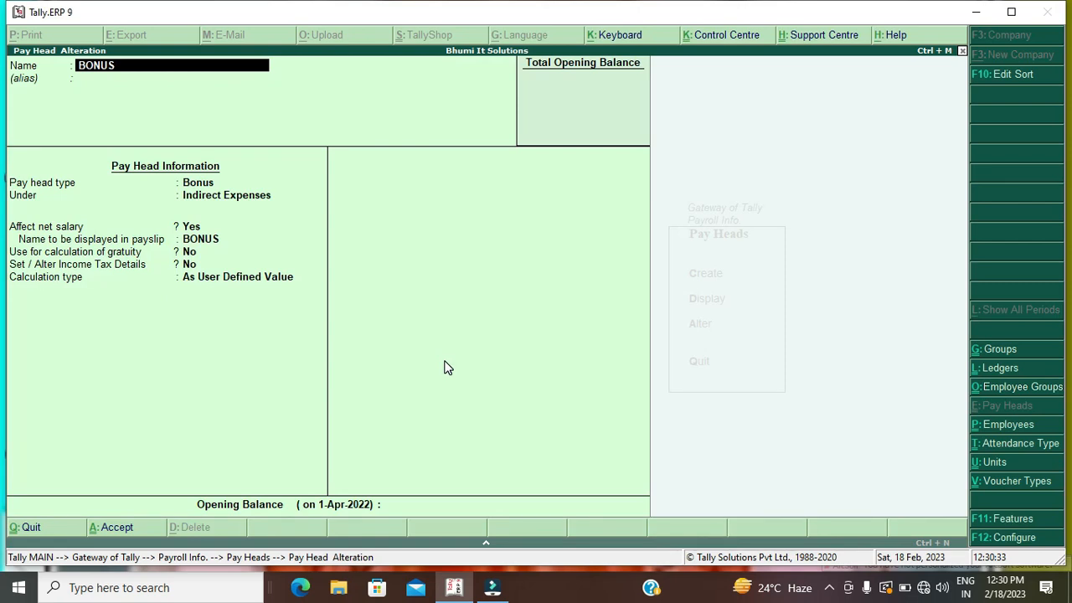
key("Return")
key("Return")
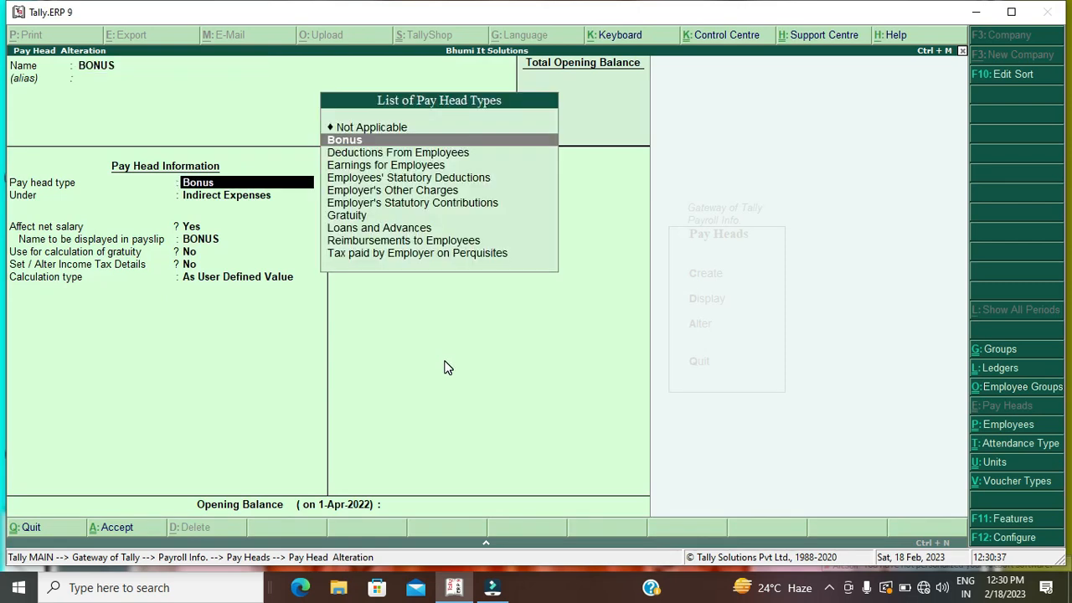
key("Return")
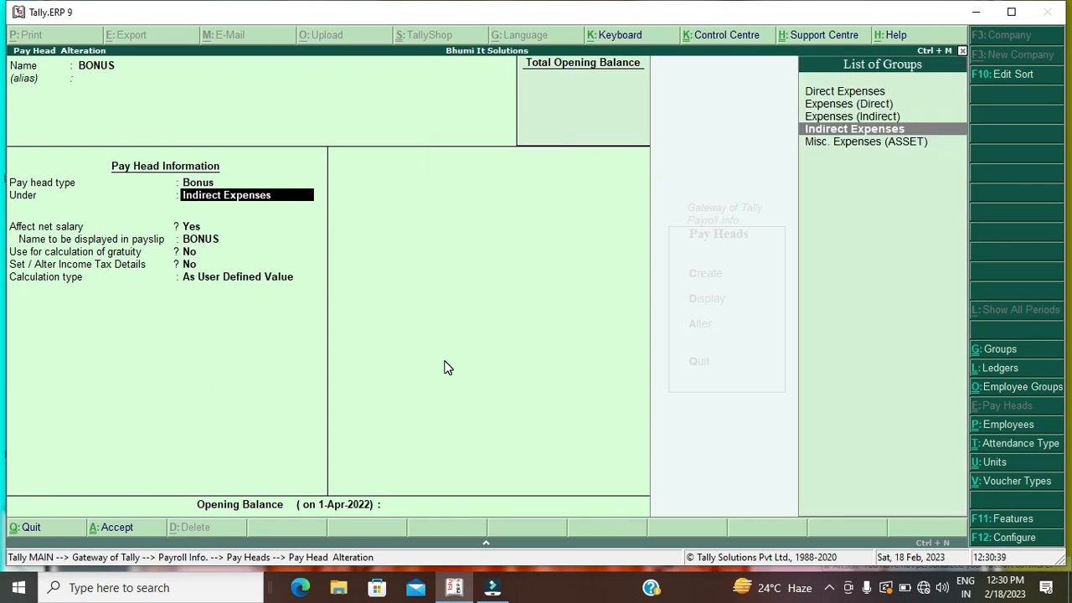
key("Return")
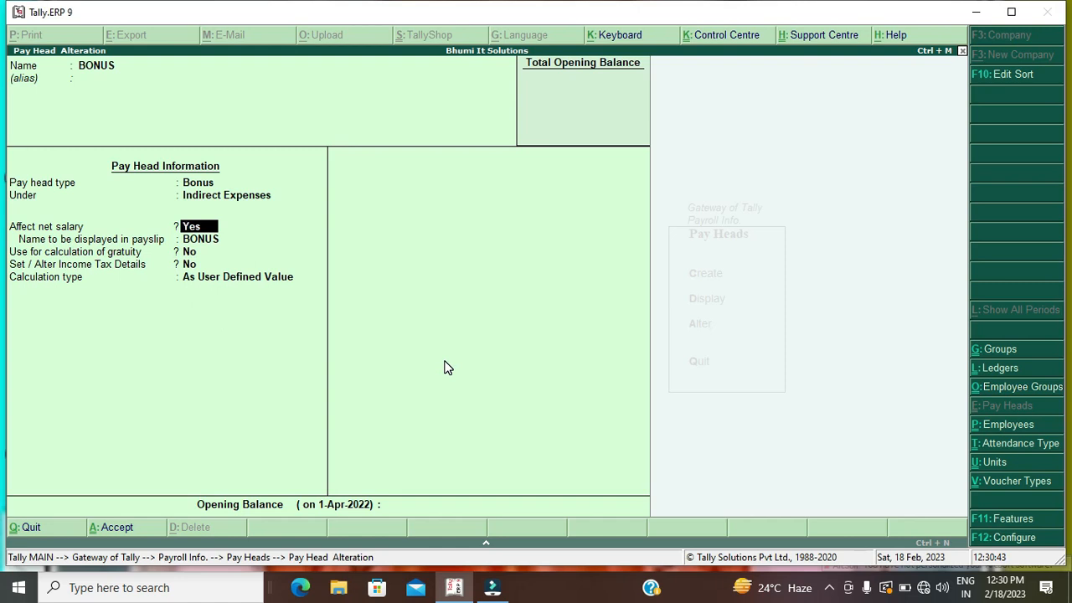
key("Return")
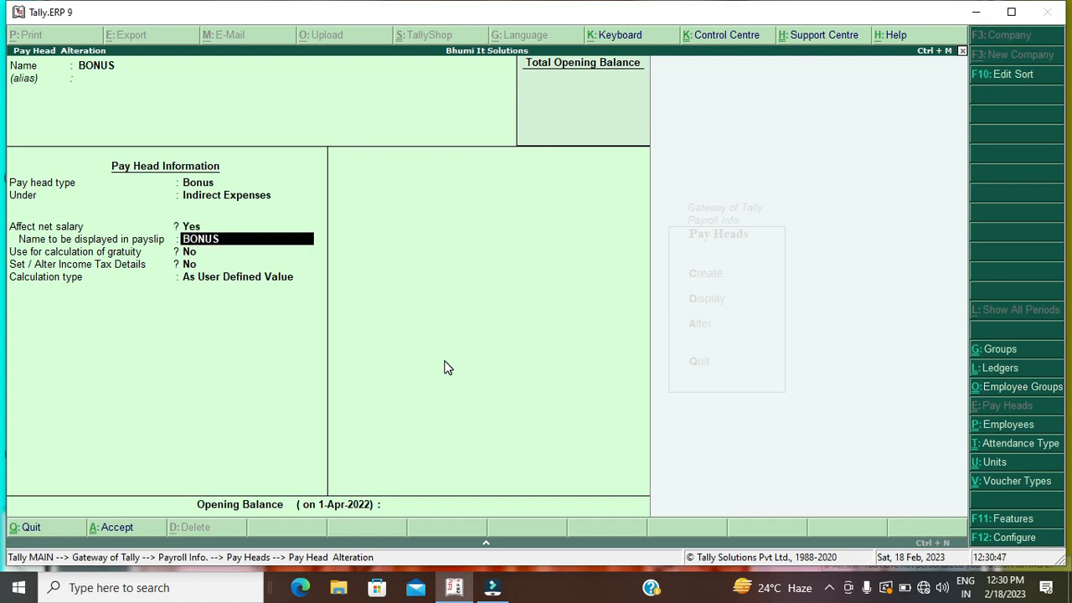
key("Return")
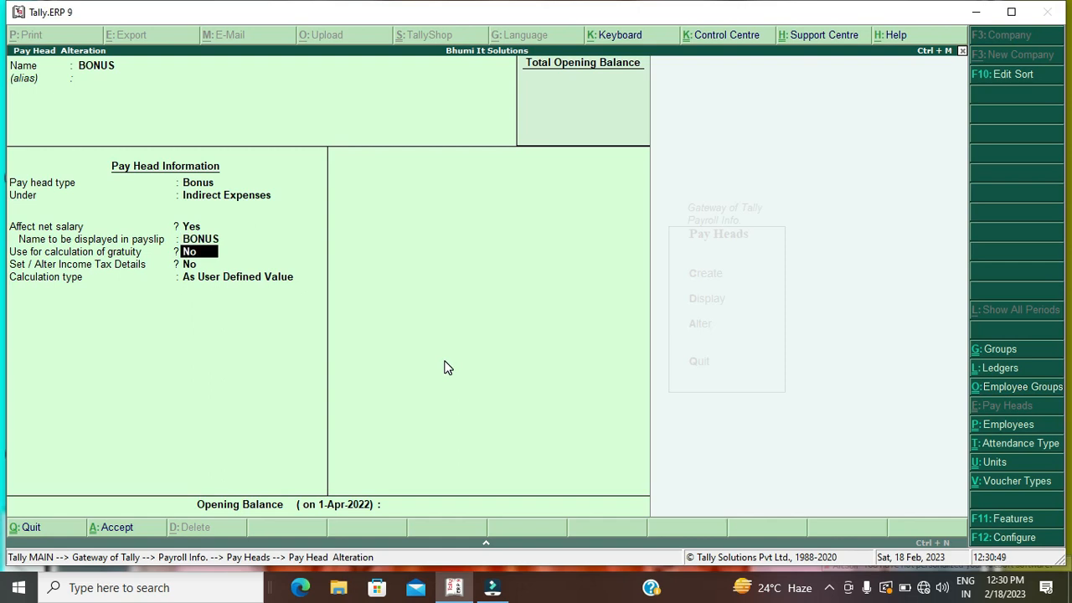
key("Return")
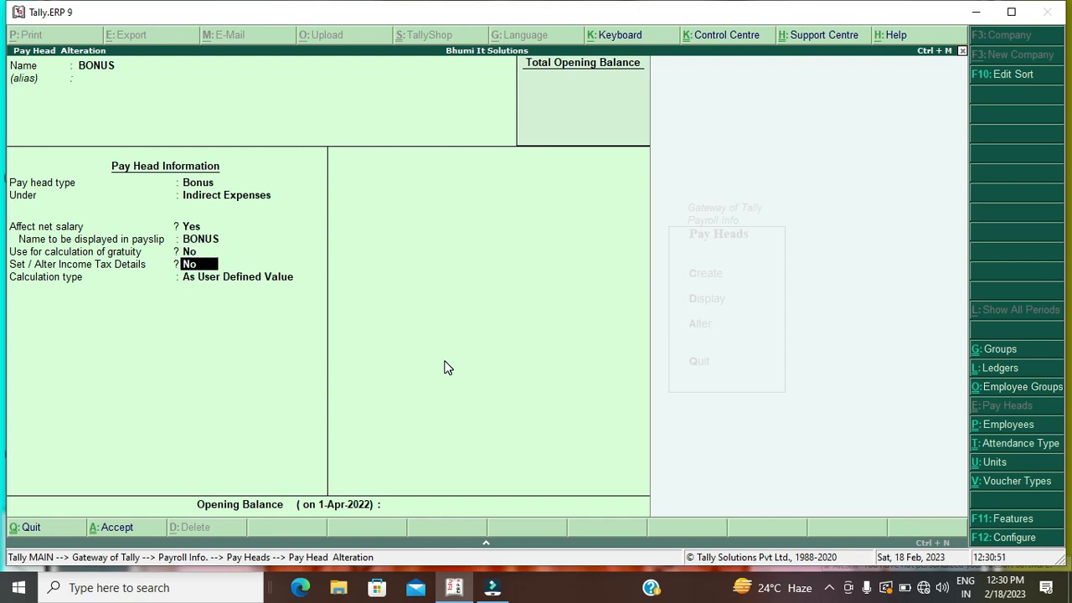
Enable BONUS's income tax details with component Bonus, basis On Actual Value and Deduct TDS Across Periods set to No
type("y")
key("Return")
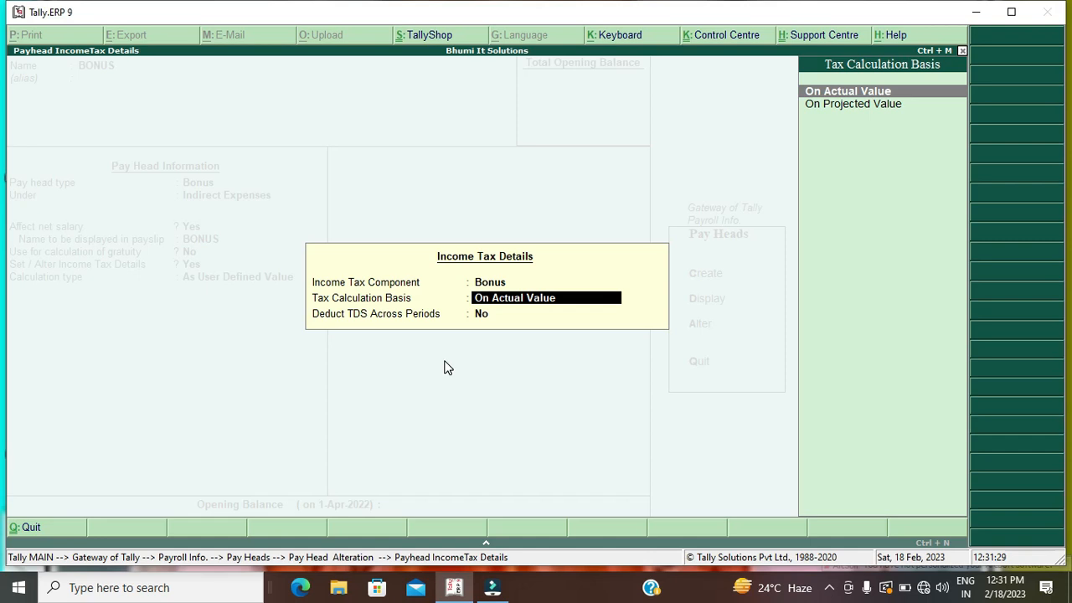
key("Return")
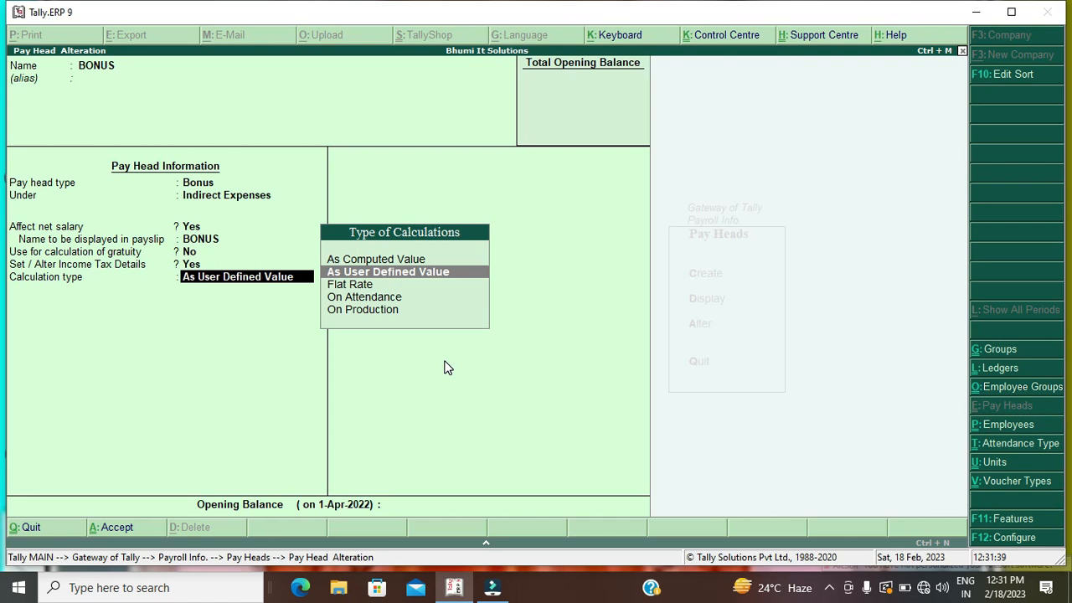
Keep BONUS's calculation type As User Defined Value with no opening balance, and accept the alteration
key("Return")
key("Return")
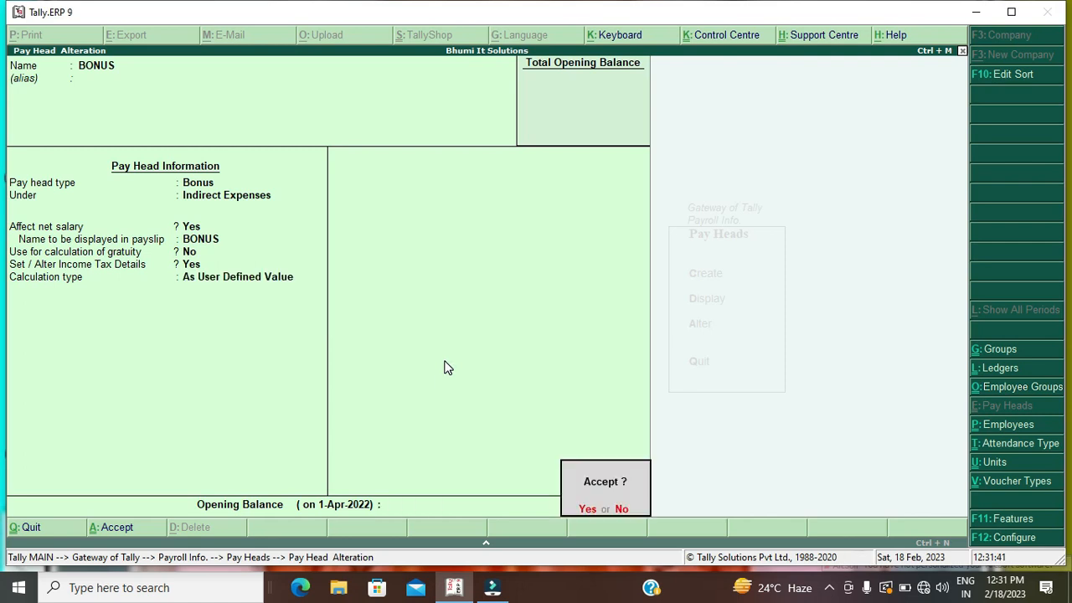
key("Return")
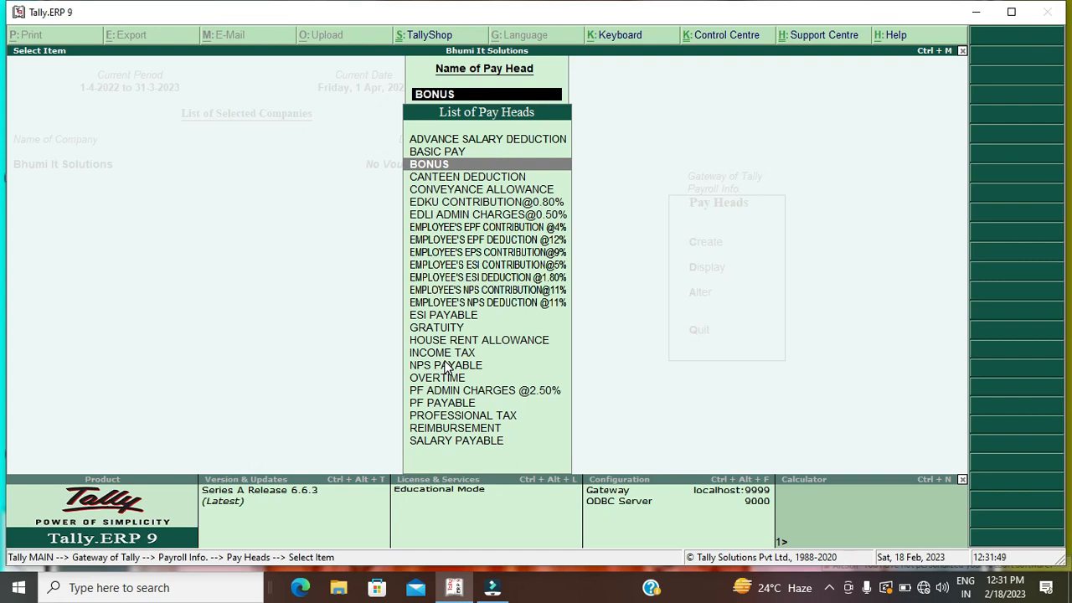
Open the REIMBURSEMENT pay head for alteration
key("Down")
key("Down")
key("Down")
key("Down")
key("Down")
key("Down")
key("Down")
key("Down")
key("Down")
key("Down")
key("Down")
key("Down")
key("Down")
key("Down")
key("Down")
key("Down")
key("Down")
key("Down")
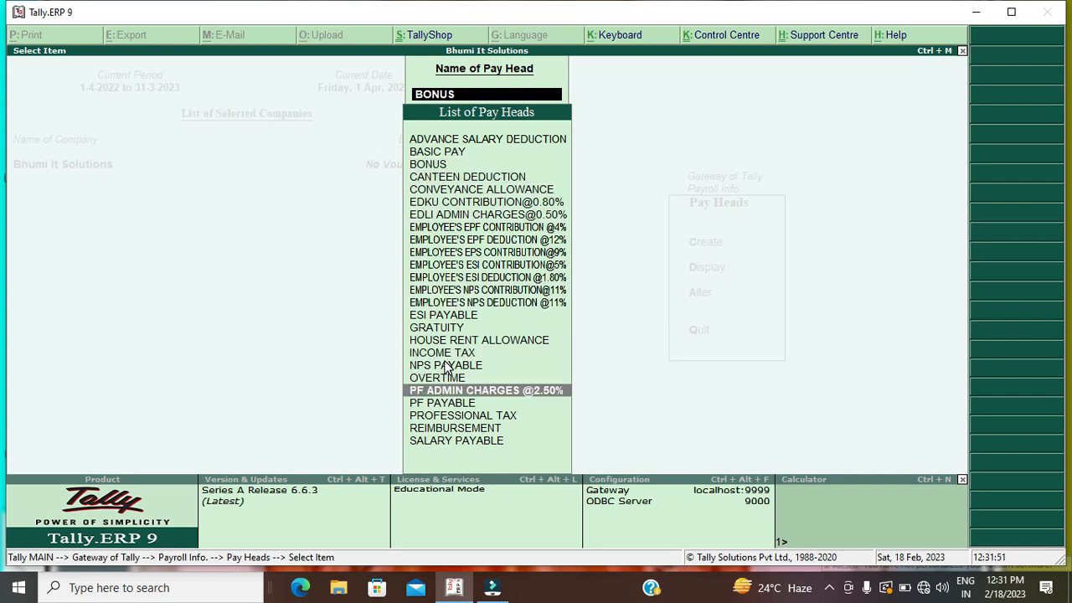
key("Down")
key("Down")
key("Down")
key("Return")
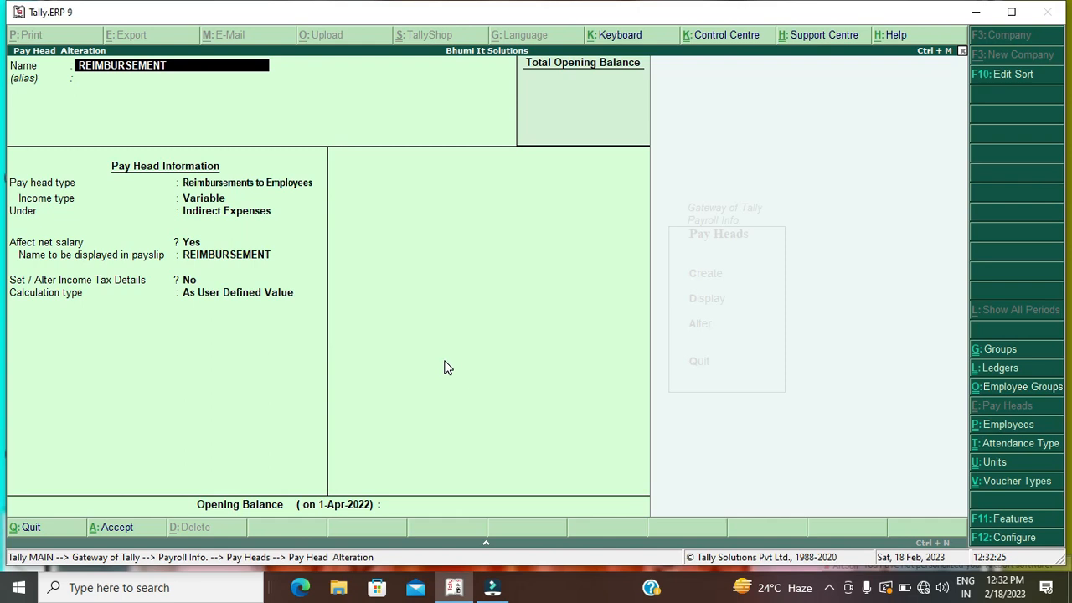
Keep REIMBURSEMENT as Reimbursements to Employees with Variable income type under Indirect Expenses, affecting net salary and with the same payslip name
key("Return")
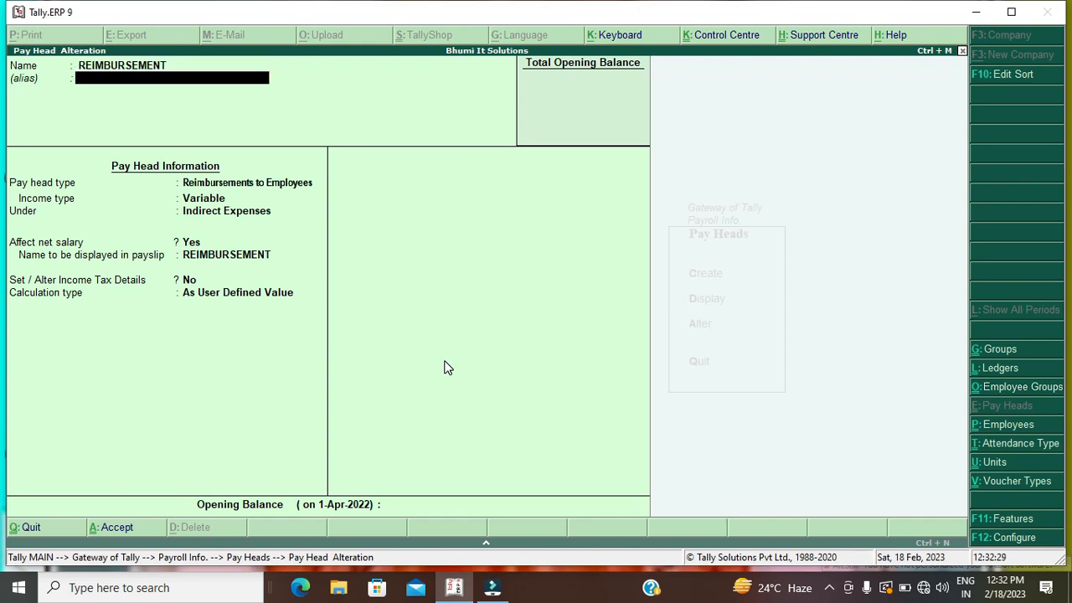
key("Return")
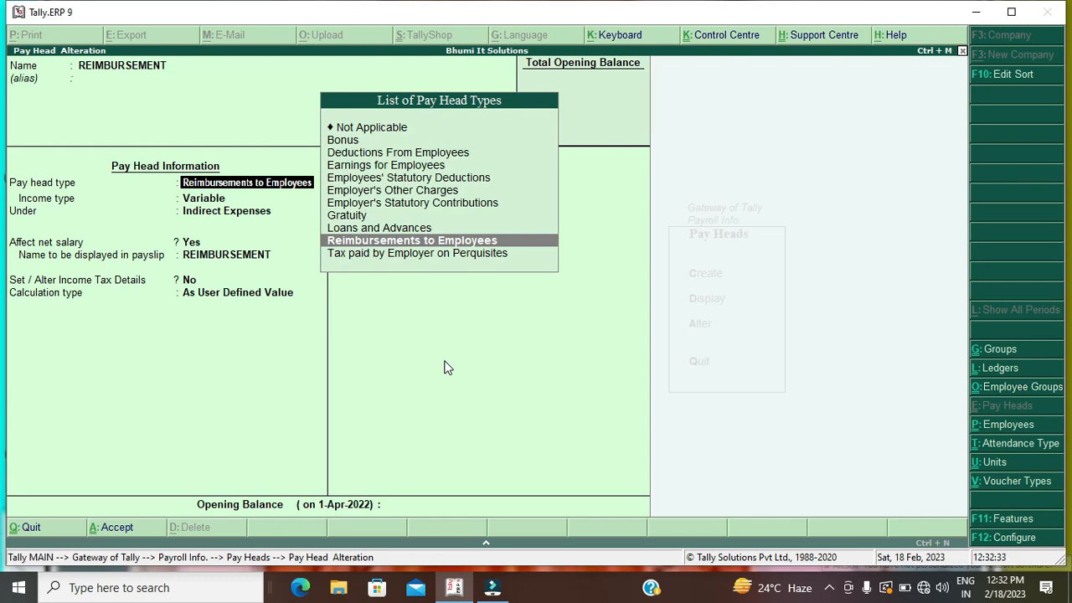
key("Return")
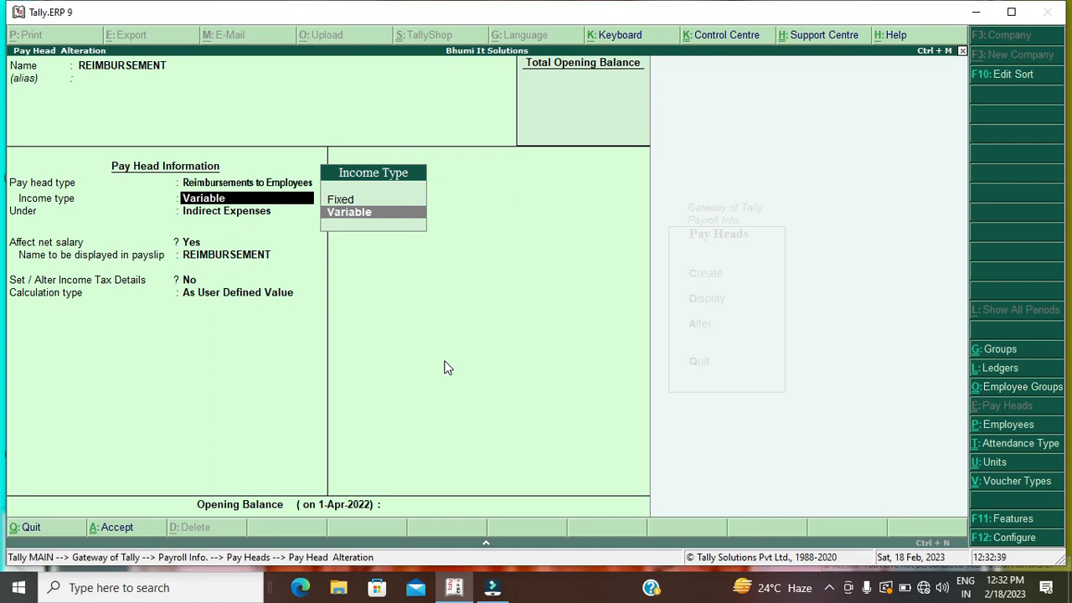
key("Return")
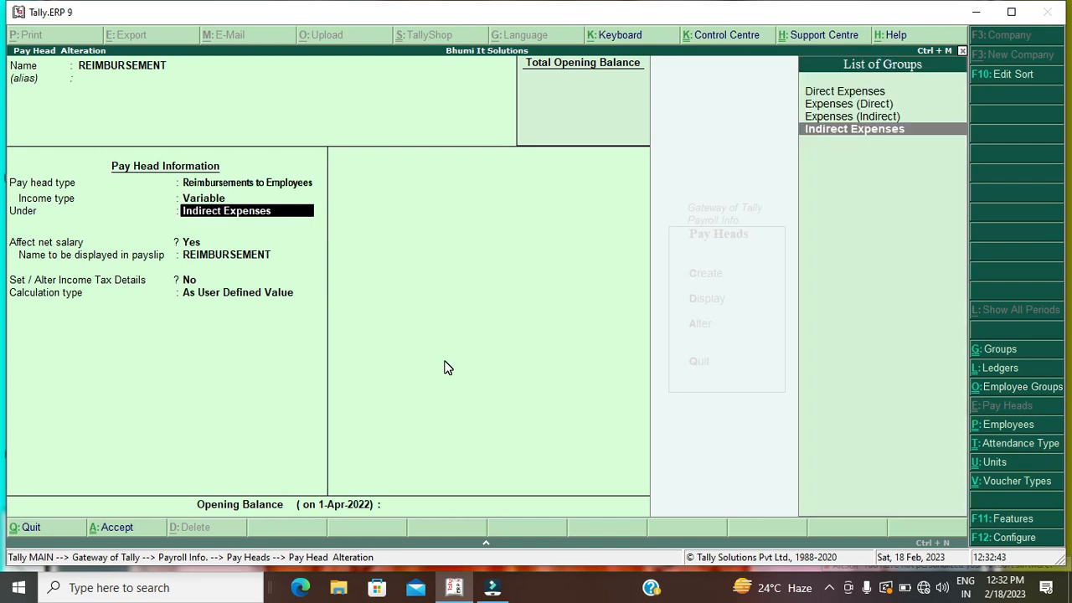
key("Return")
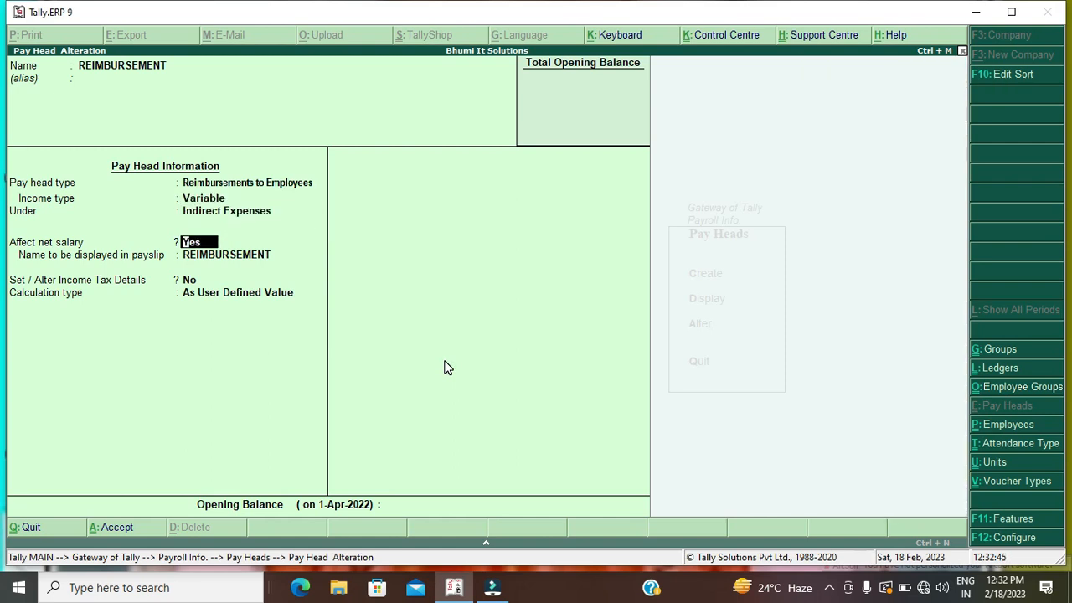
key("Return")
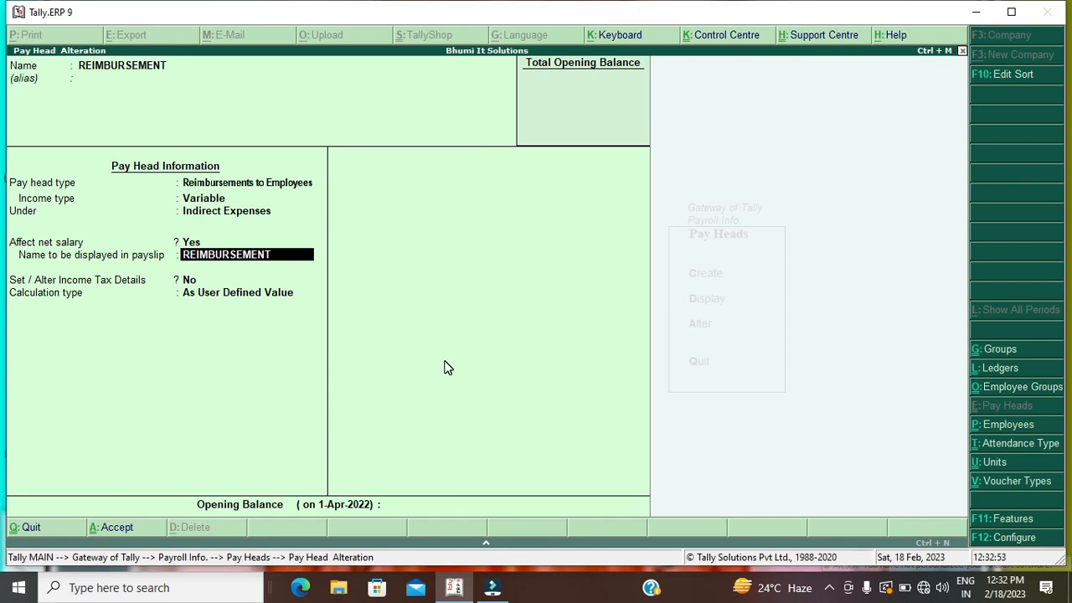
key("Return")
Enable REIMBURSEMENT's income tax details with component Other Earnings/Allowances (Fully Taxable), basis On Actual Value and Deduct TDS Across Periods set to No
type("y")
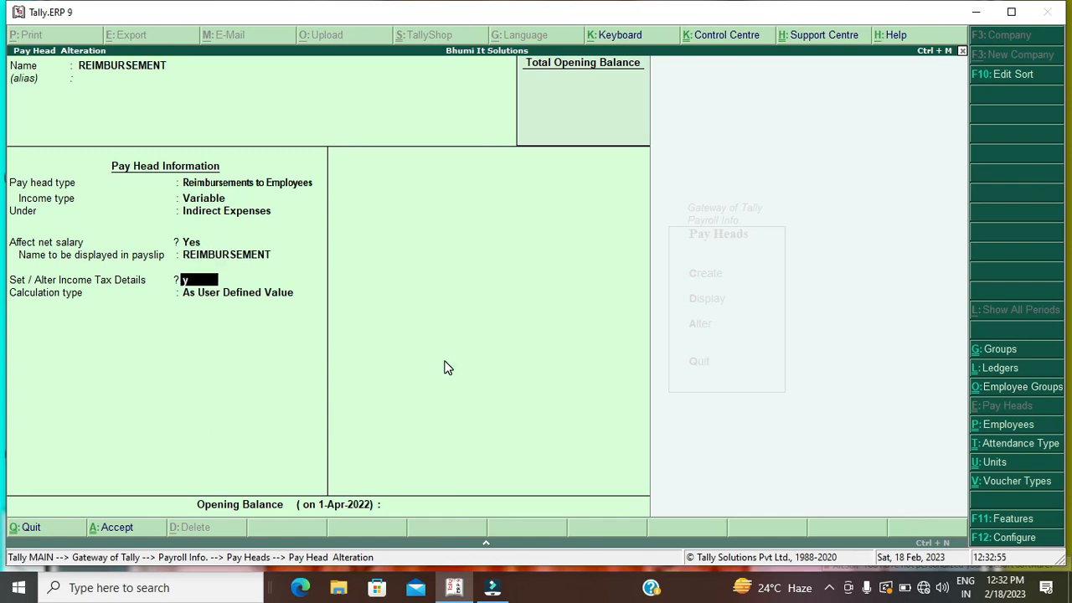
key("Return")
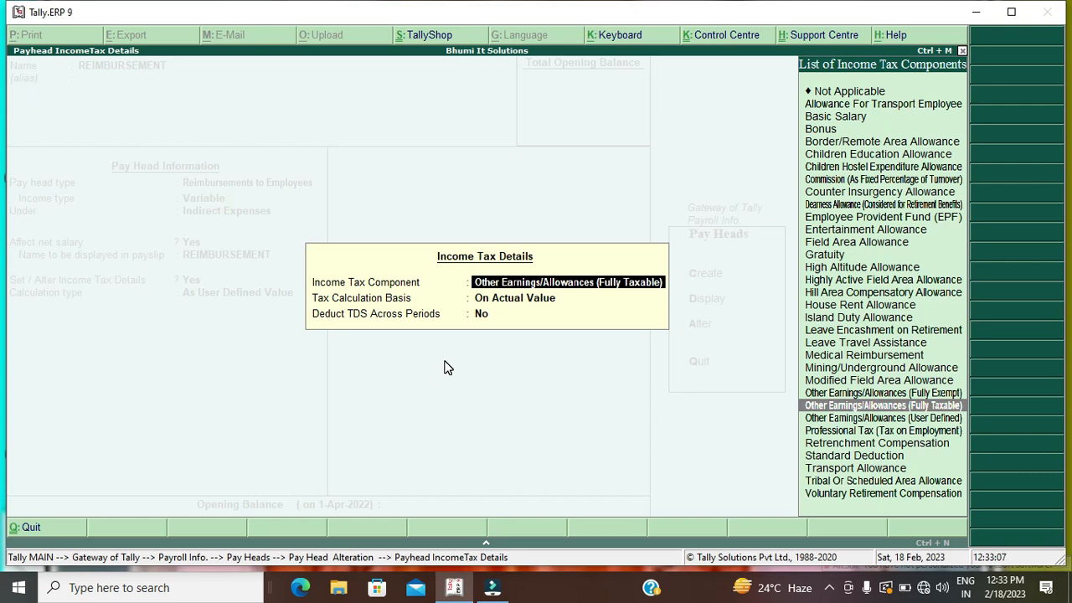
key("Return")
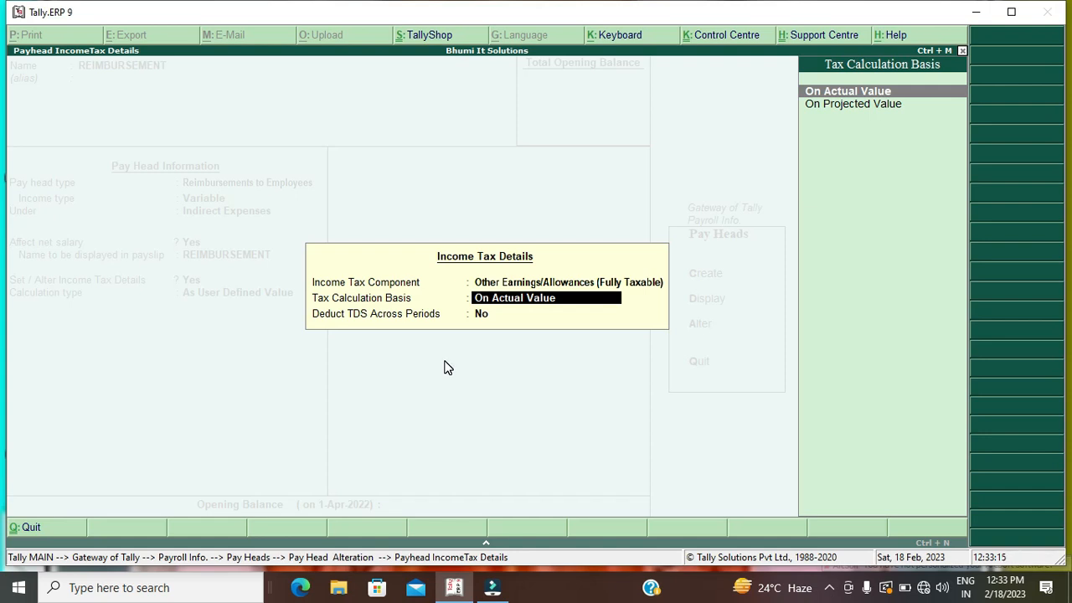
key("Return")
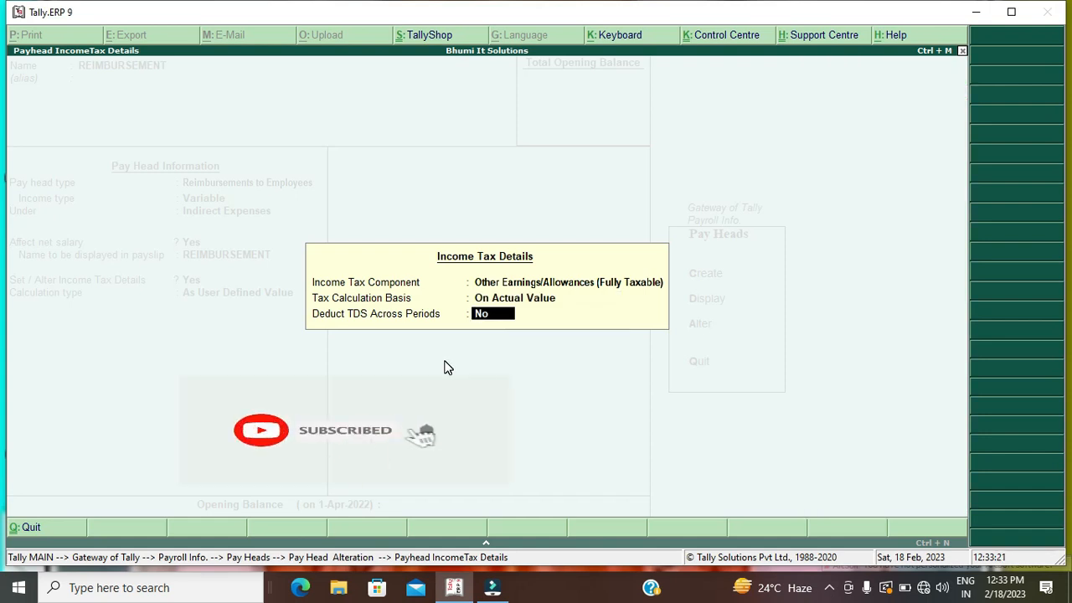
key("Return")
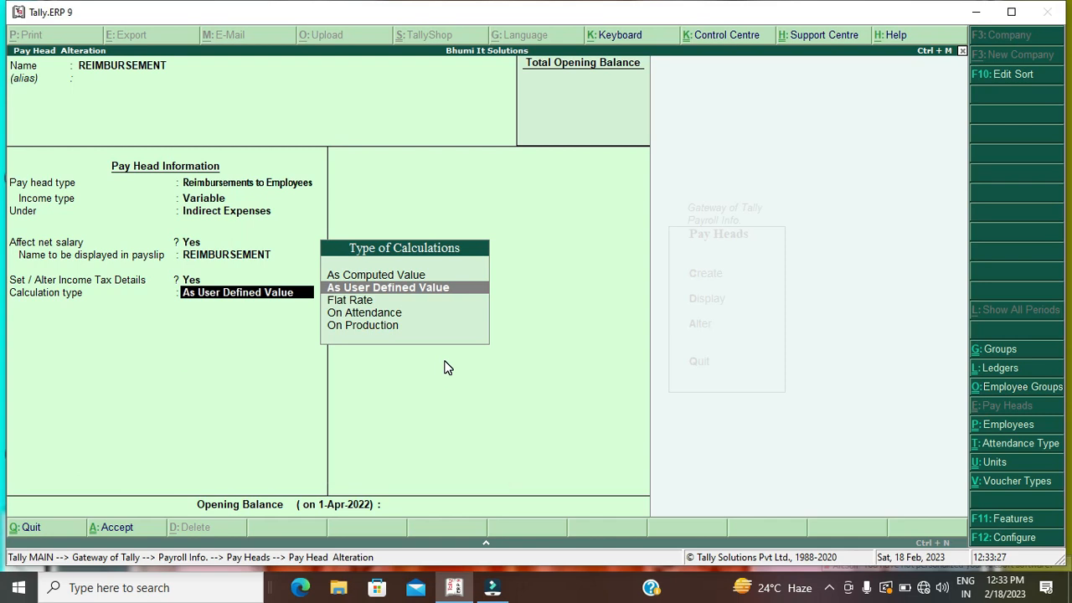
Keep REIMBURSEMENT's calculation type As User Defined Value with no opening balance, and accept the alteration
key("Return")
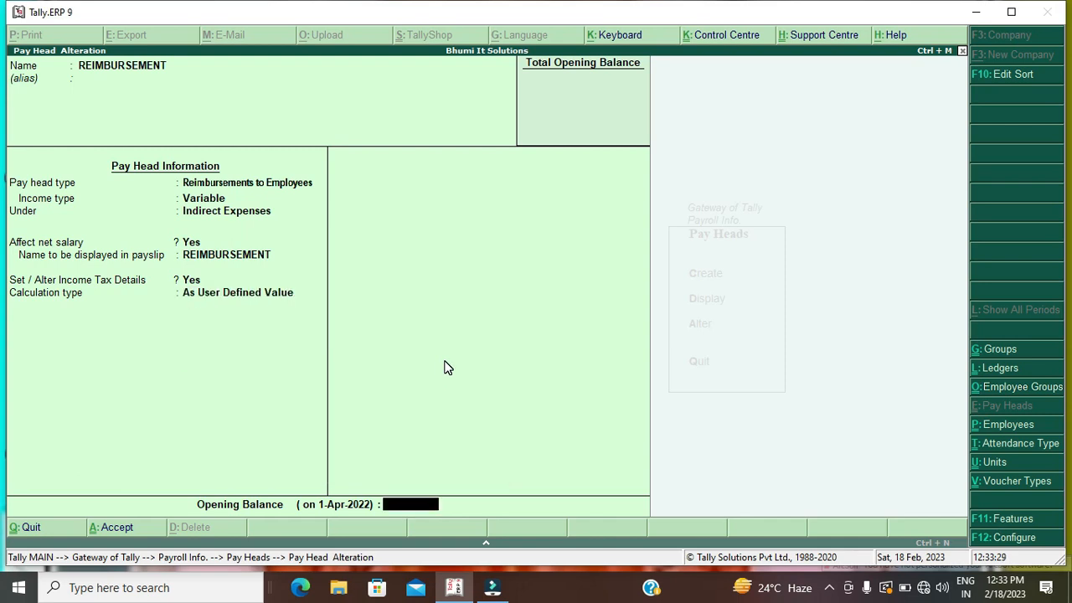
key("Return")
key("Return")
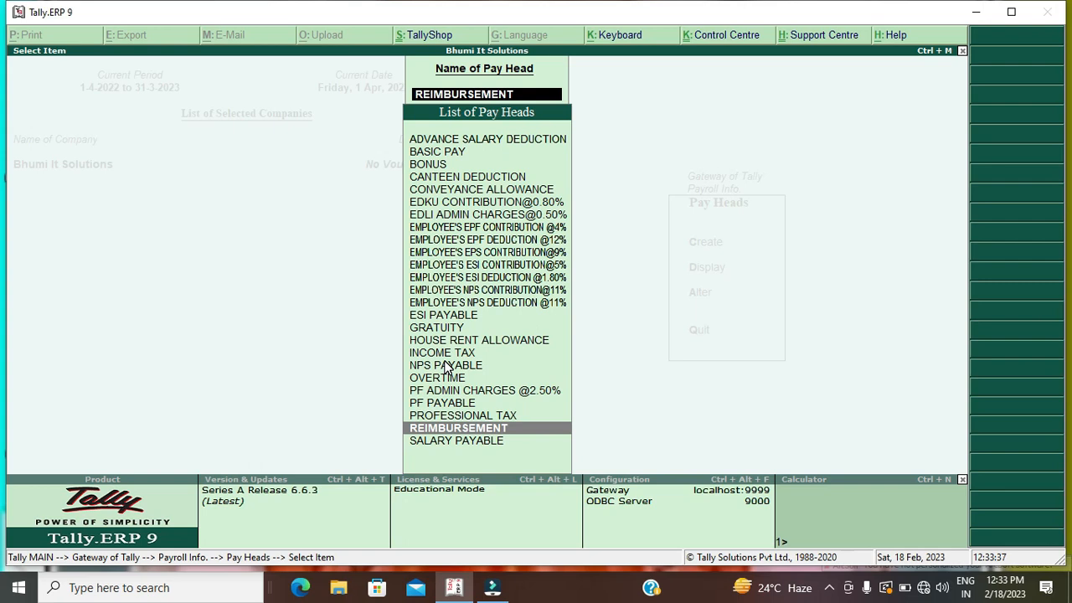
Open the PROFESSIONAL TAX pay head for alteration, keeping it as a Professional Tax statutory deduction under Current Liabilities, without registration number and affecting net salary
key("Up")
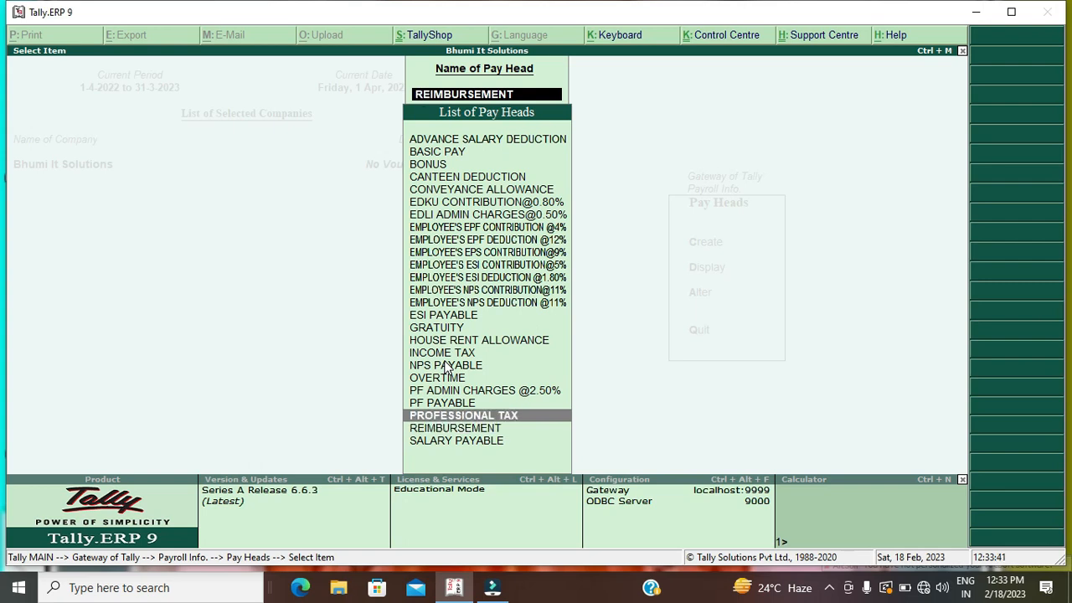
key("Return")
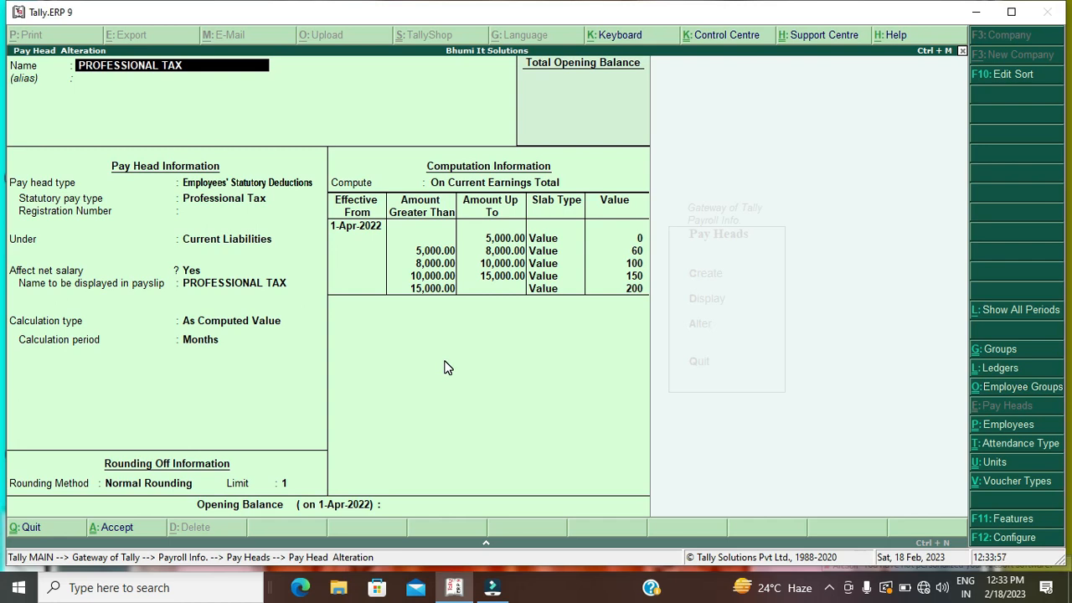
key("Return")
key("Return")
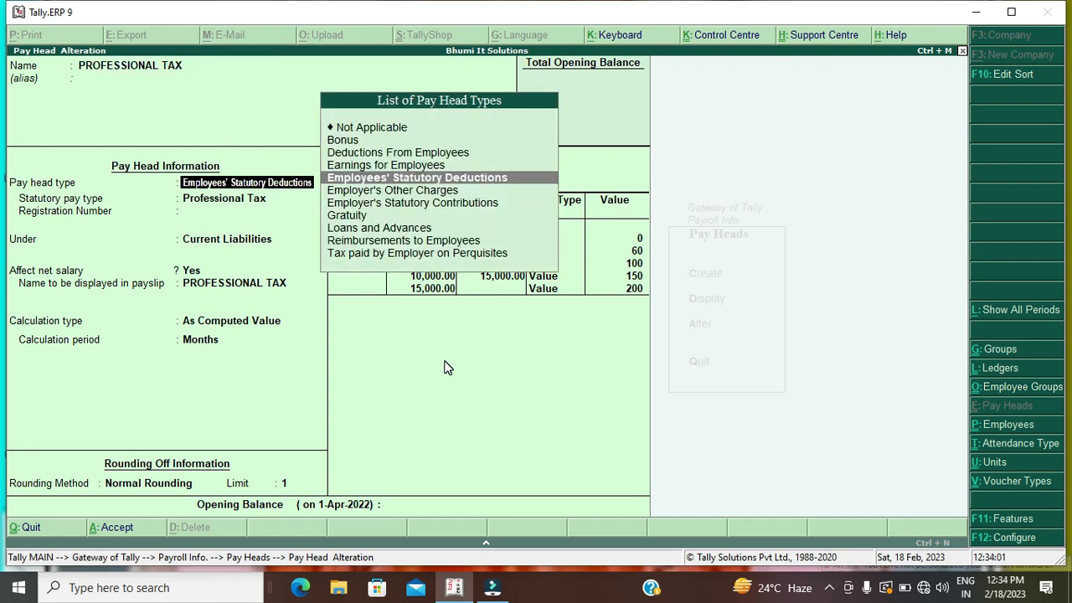
key("Return")
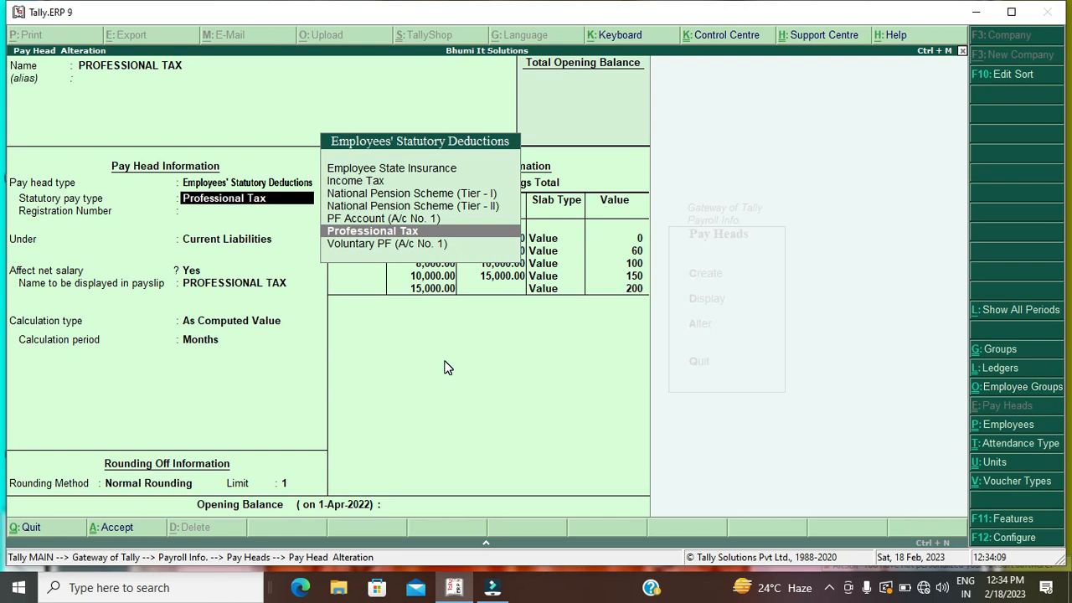
key("Return")
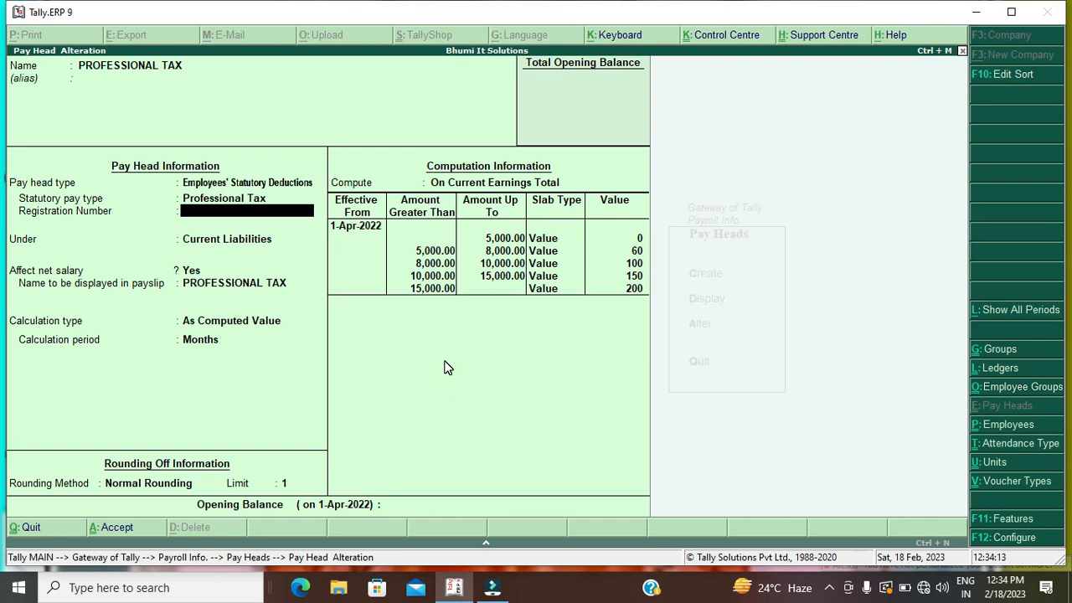
key("Return")
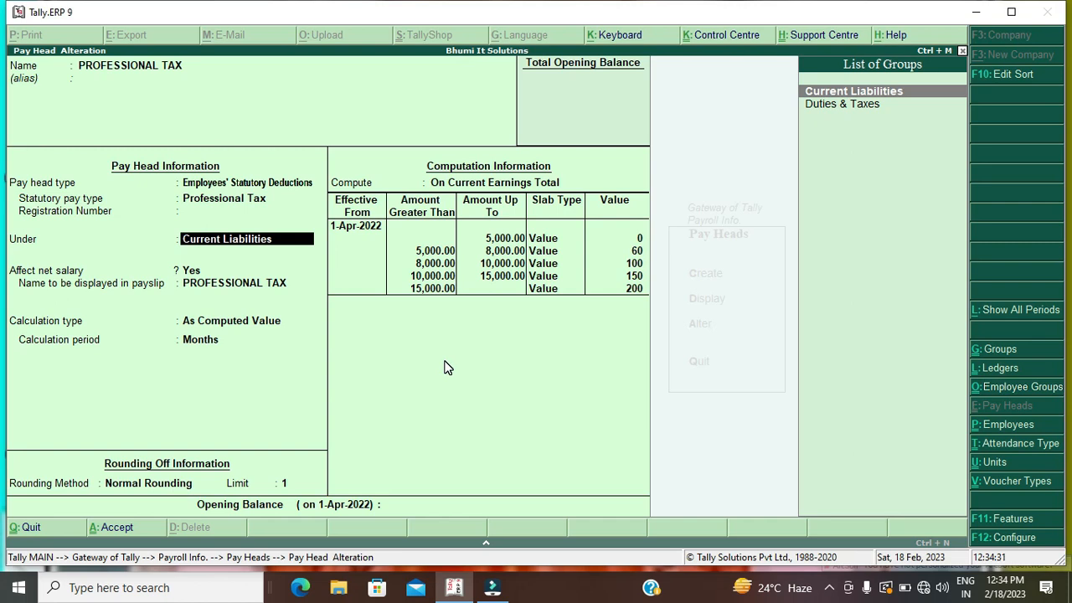
key("Return")
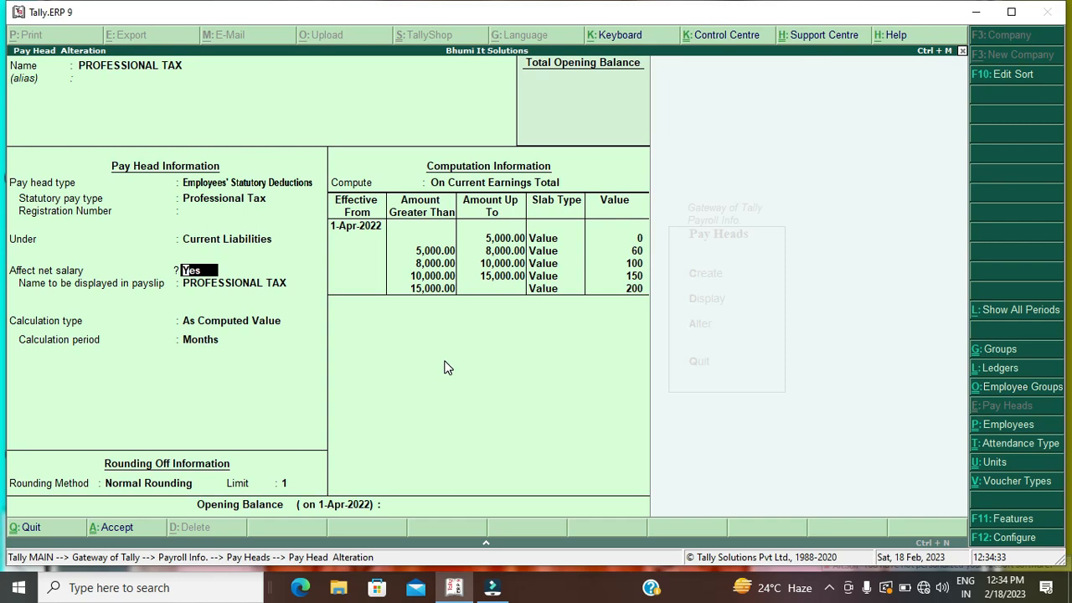
key("Return")
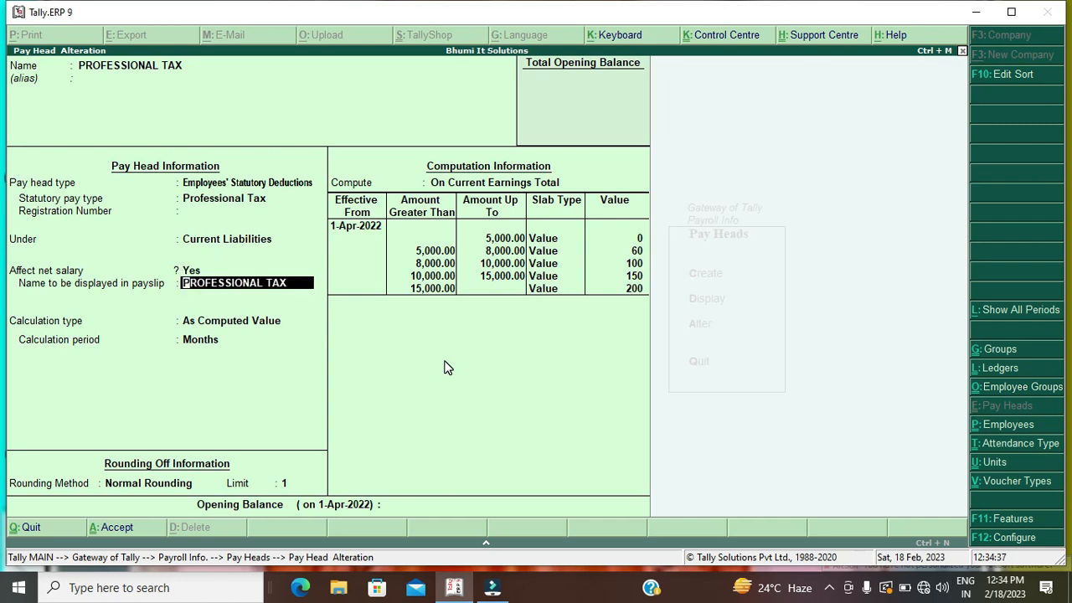
key("Return")
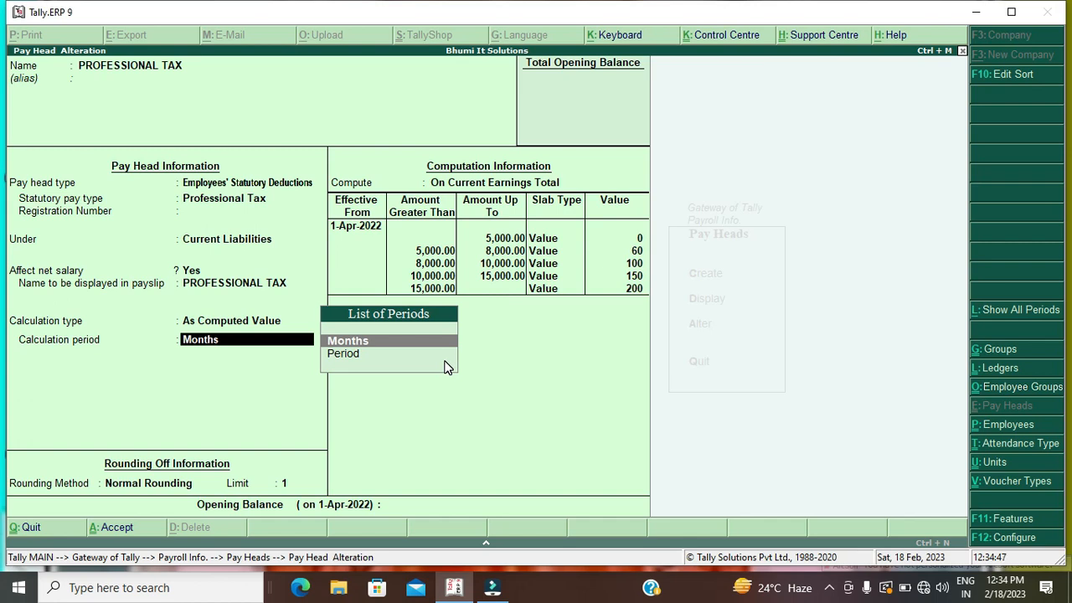
Keep PROFESSIONAL TAX calculated by Months with Normal Rounding to limit 1, computed On Current Earnings Total
key("Return")
key("Return")
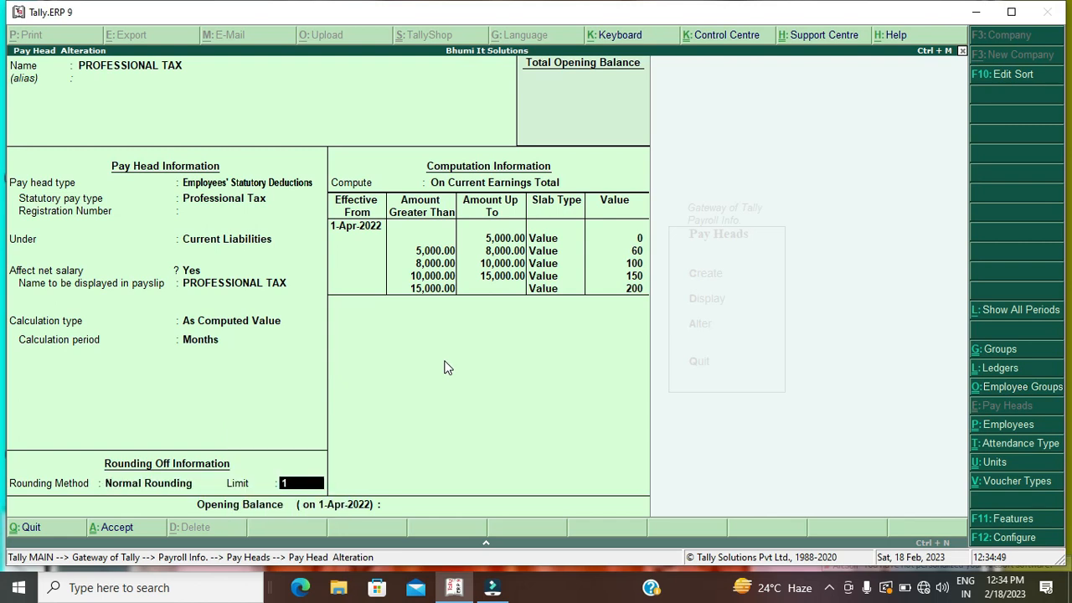
key("Return")
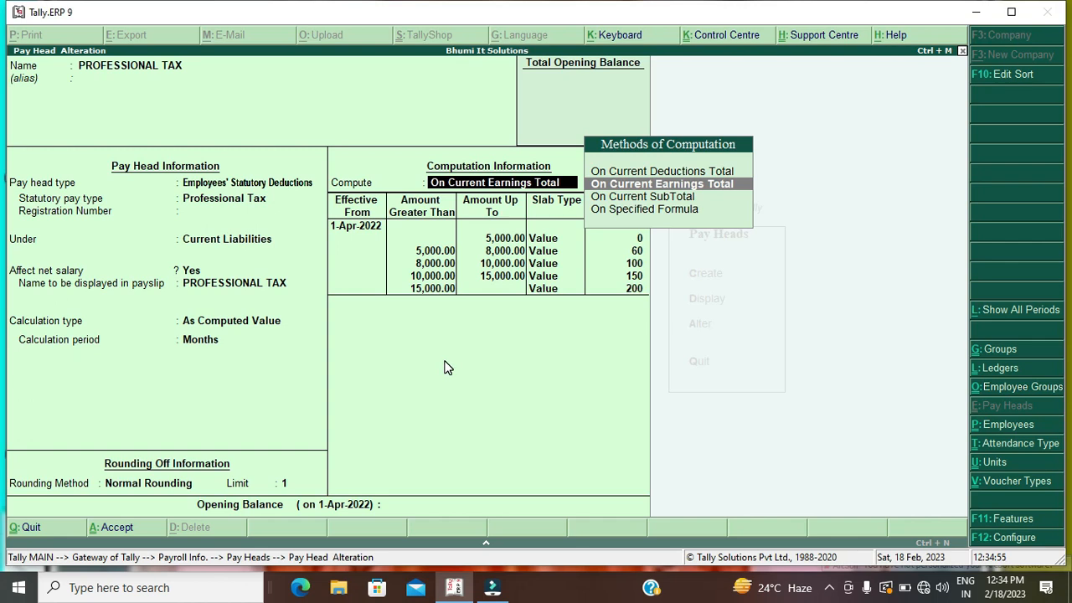
key("Return")
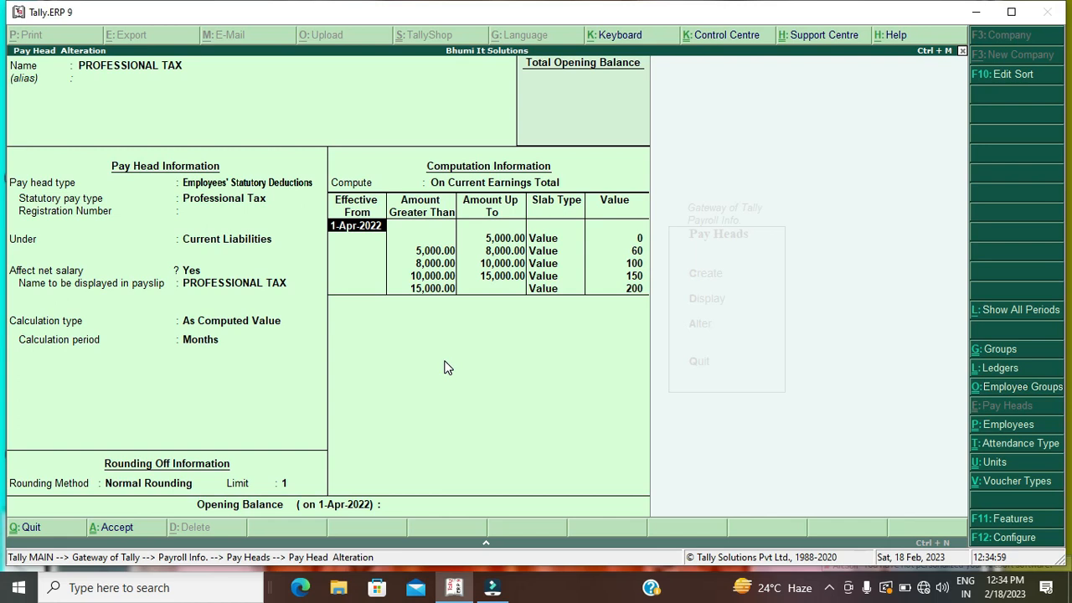
Keep the first PROFESSIONAL TAX slabs effective 1-Apr-2022: value 0 up to 5,000 and value 60 up to 8,000
key("Return")
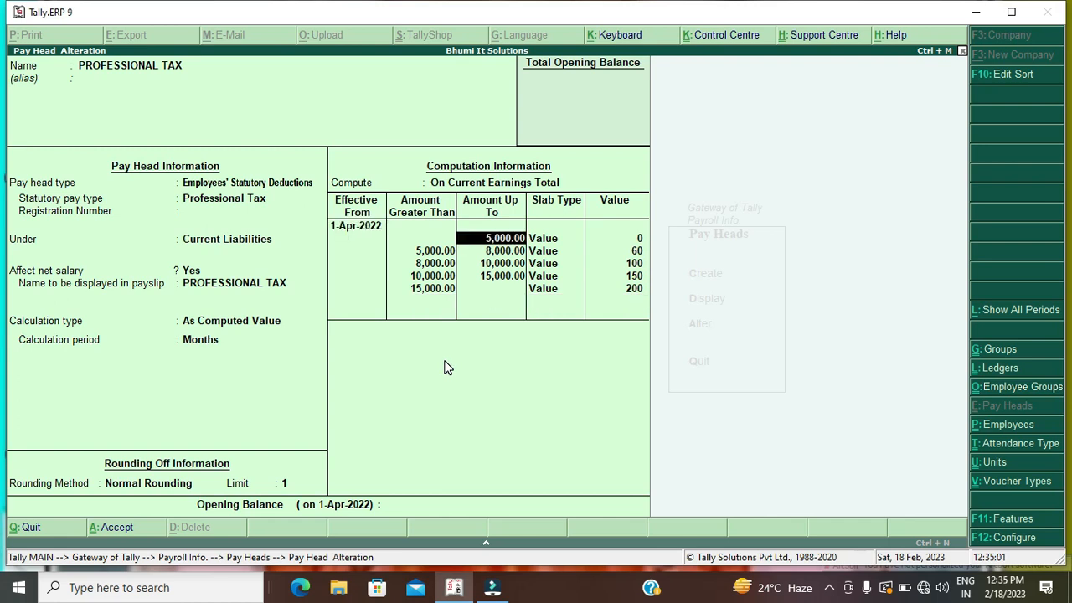
key("Return")
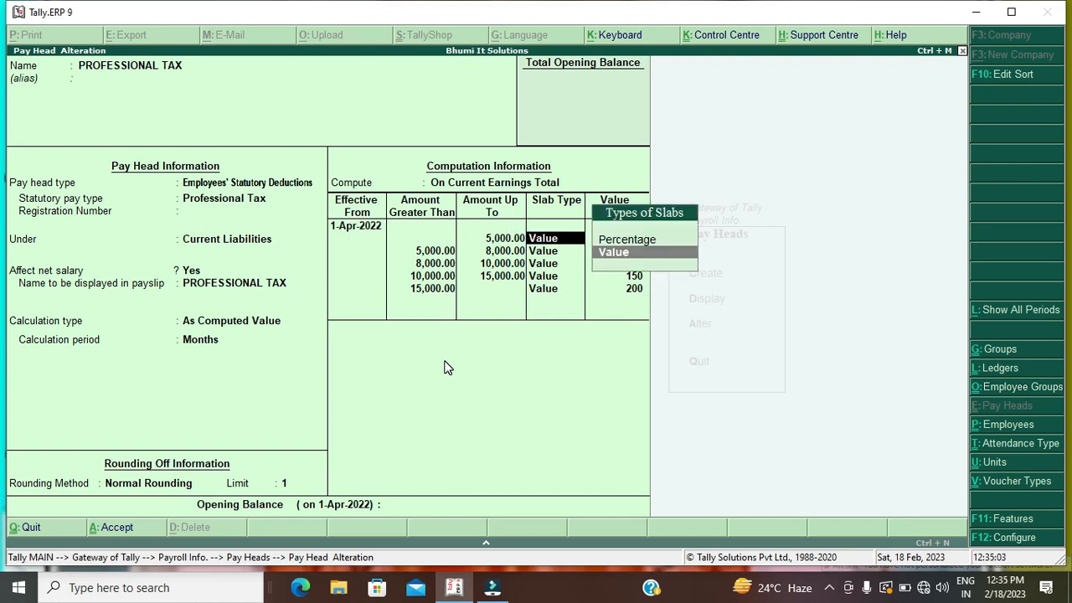
key("Return")
key("BackSpace")
key("BackSpace")
key("Return")
key("Return")
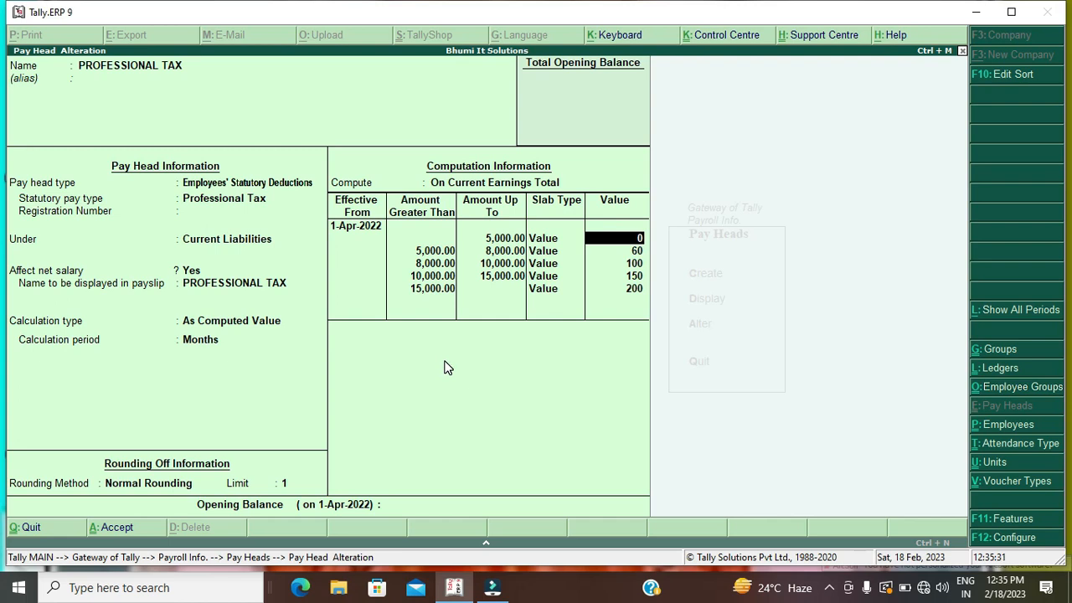
key("Return")
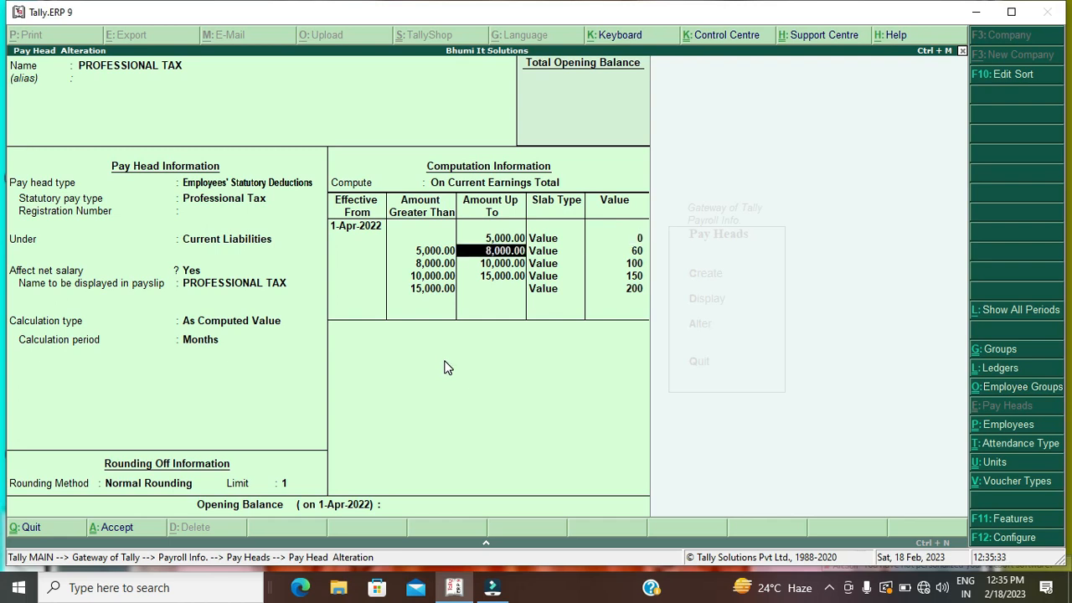
key("Return")
key("Return")
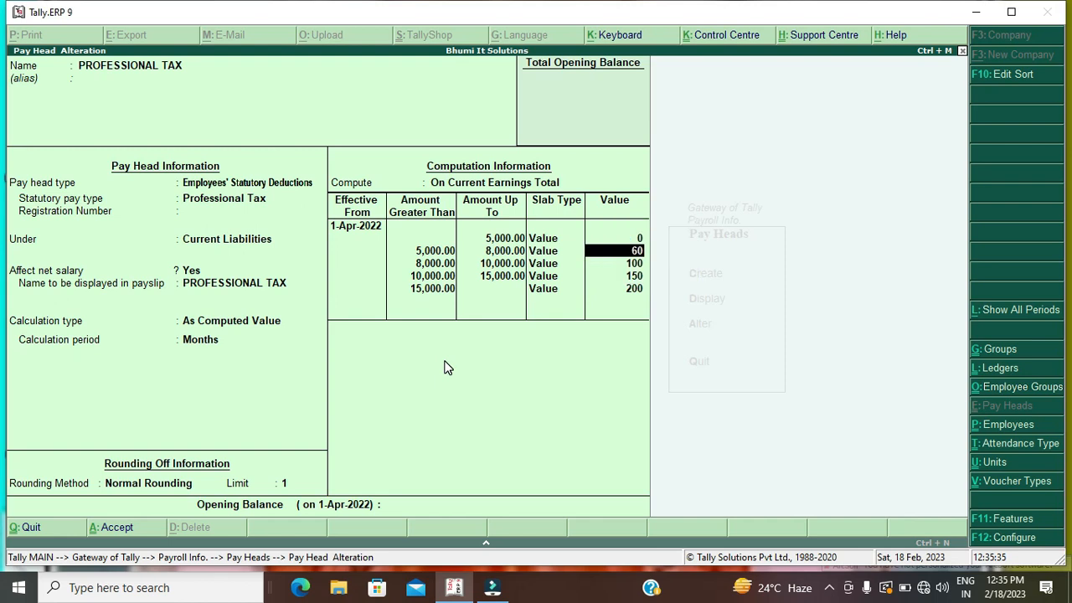
key("Return")
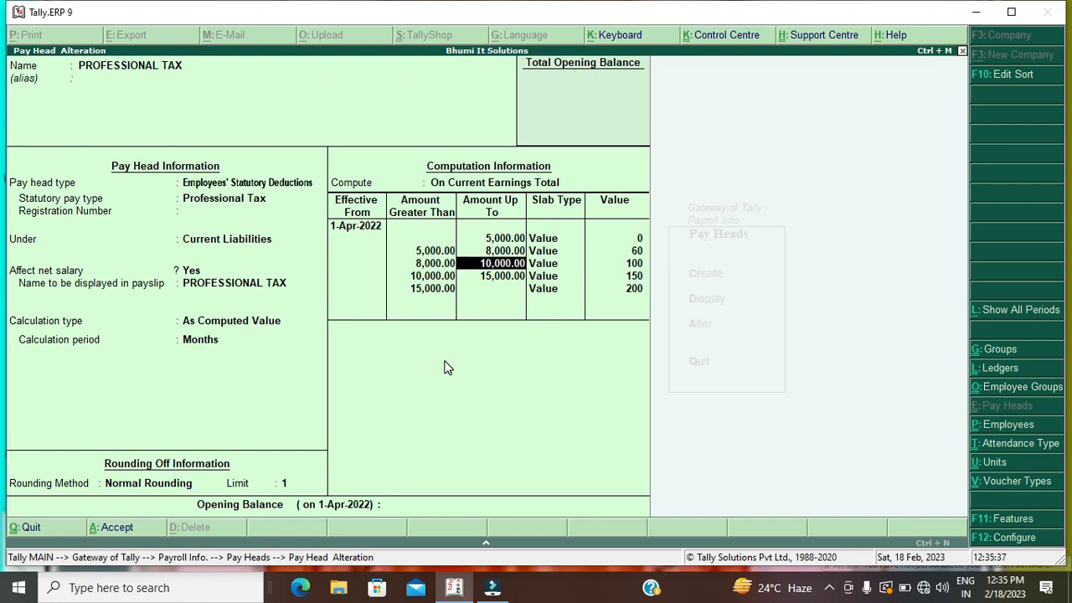
Keep the PROFESSIONAL TAX slab values 100 up to 10,000, 150 up to 15,000 and 200 above 15,000, and accept the alteration
key("Return")
key("Return")
key("Return")
key("Return")
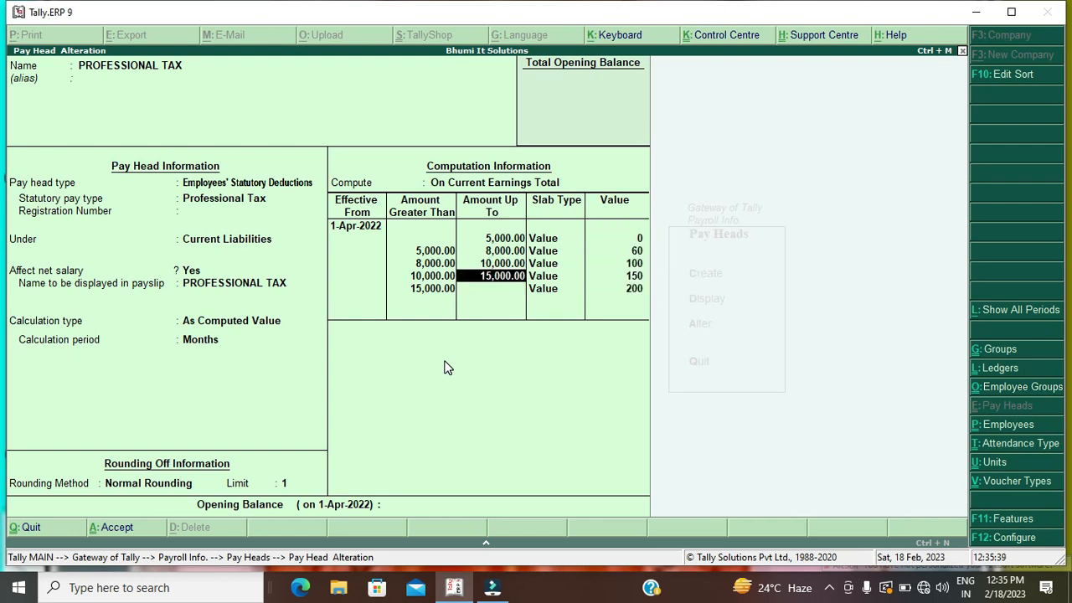
key("Return")
key("Return")
key("Return")
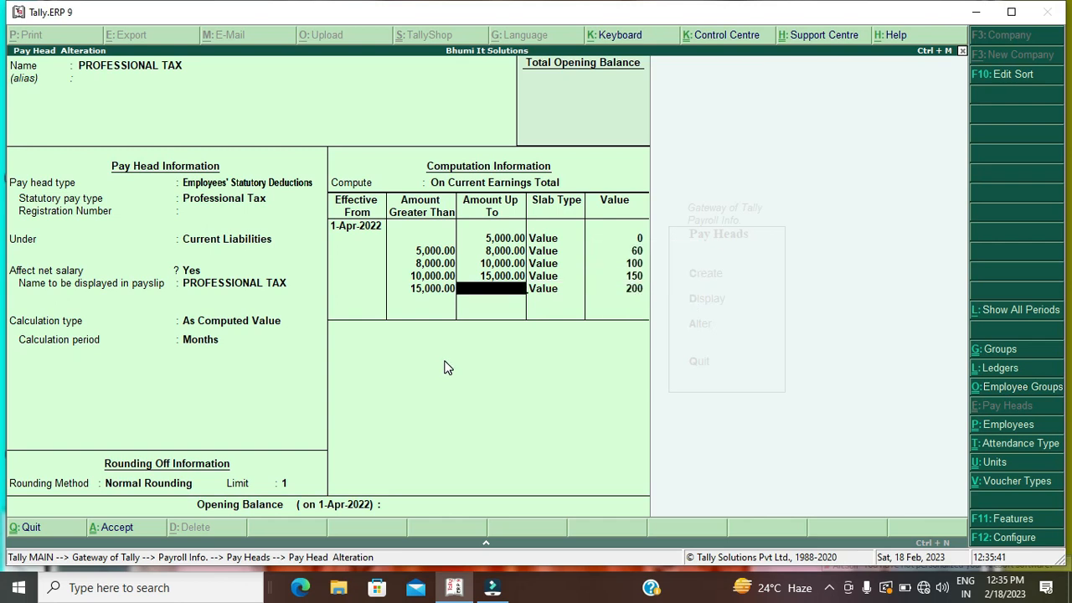
key("Return")
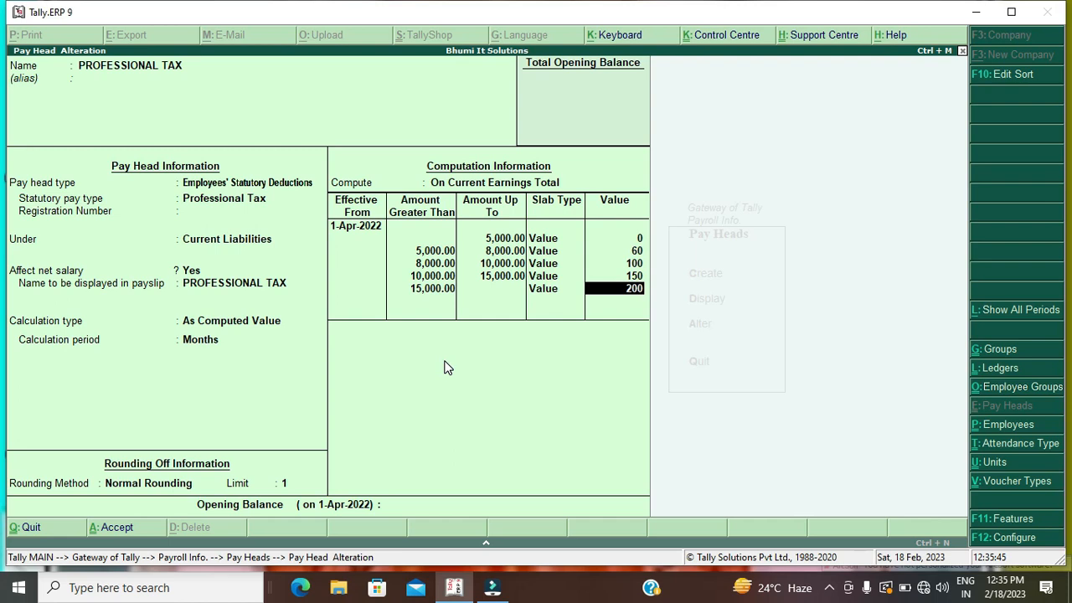
key("Return")
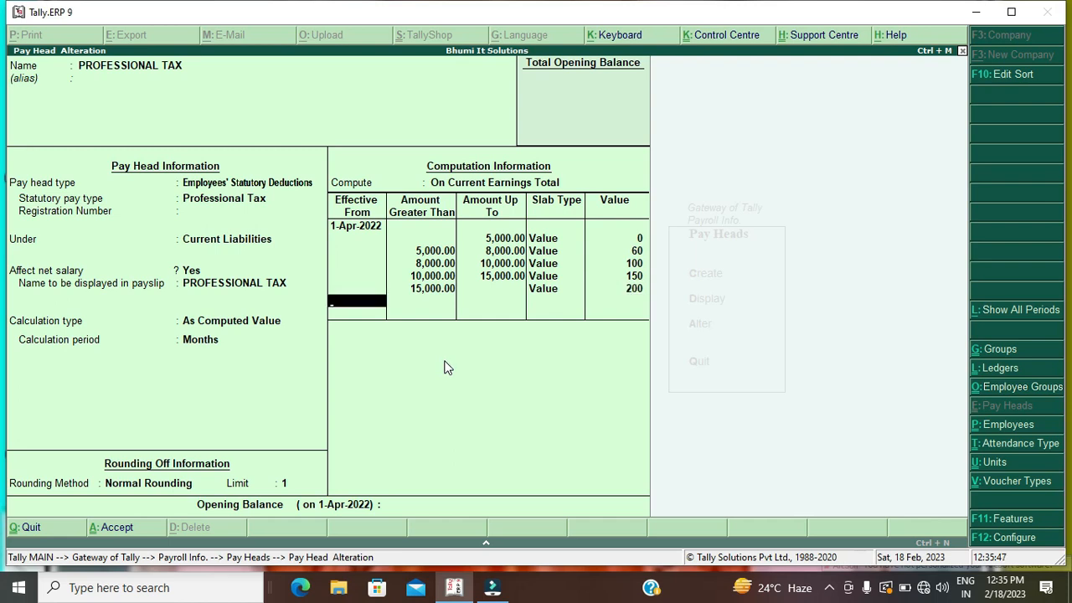
key("Return")
key("Return")
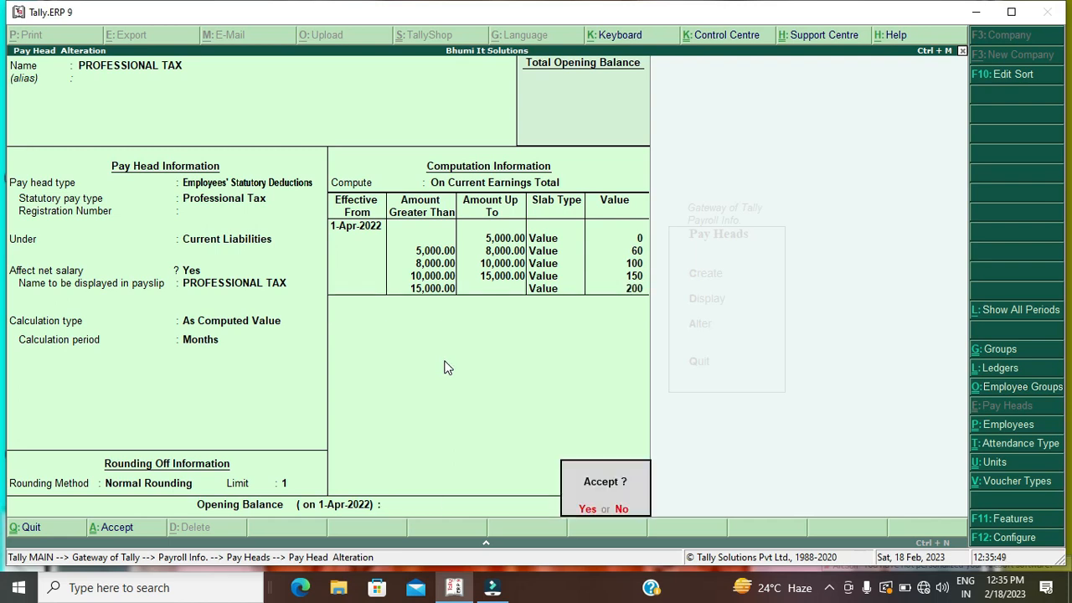
key("Return")
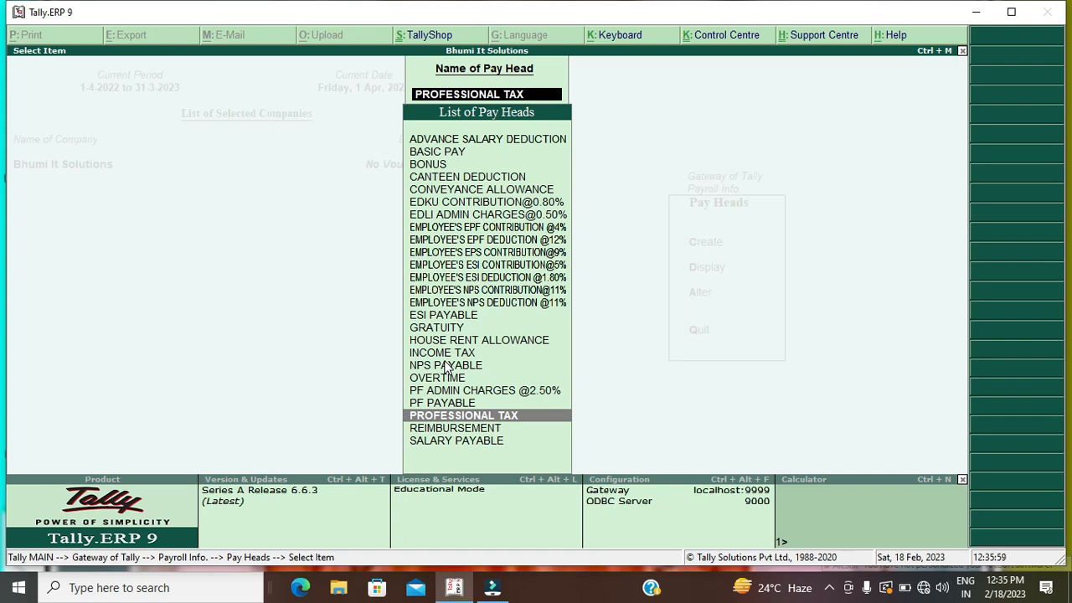
Open the INCOME TAX pay head for alteration, keeping type Employees' Statutory Deductions and statutory pay type Income Tax
key("Up")
key("Up")
key("Up")
key("Up")
key("Up")
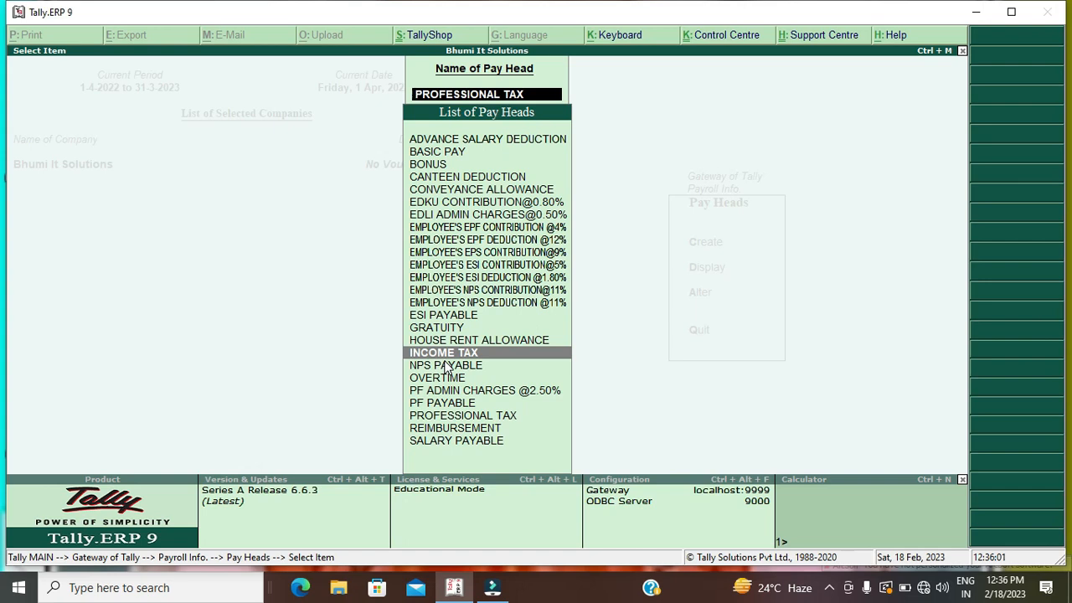
key("Return")
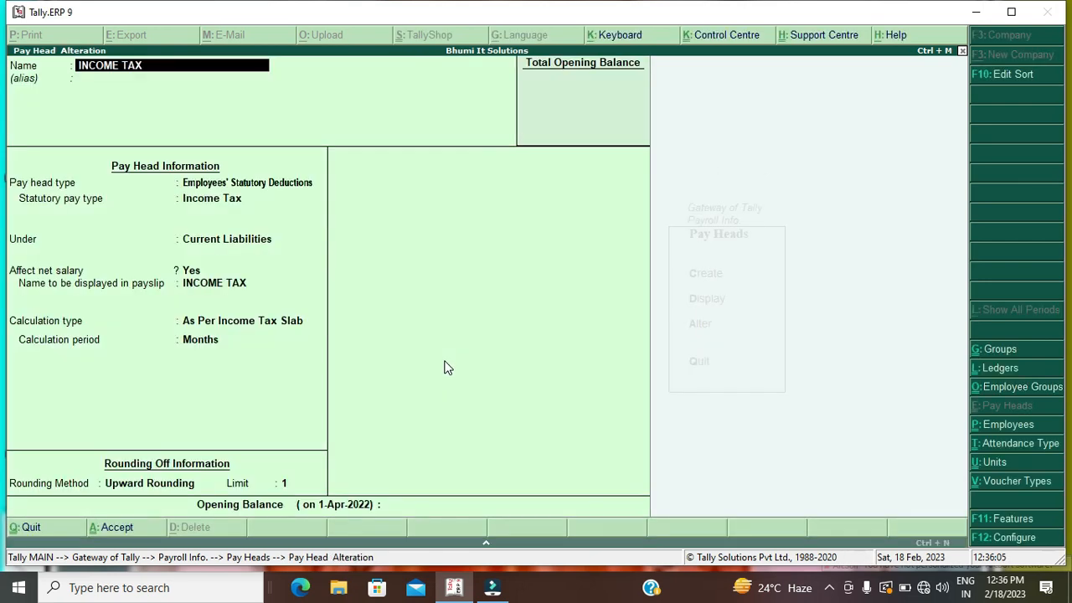
key("Return")
key("Return")
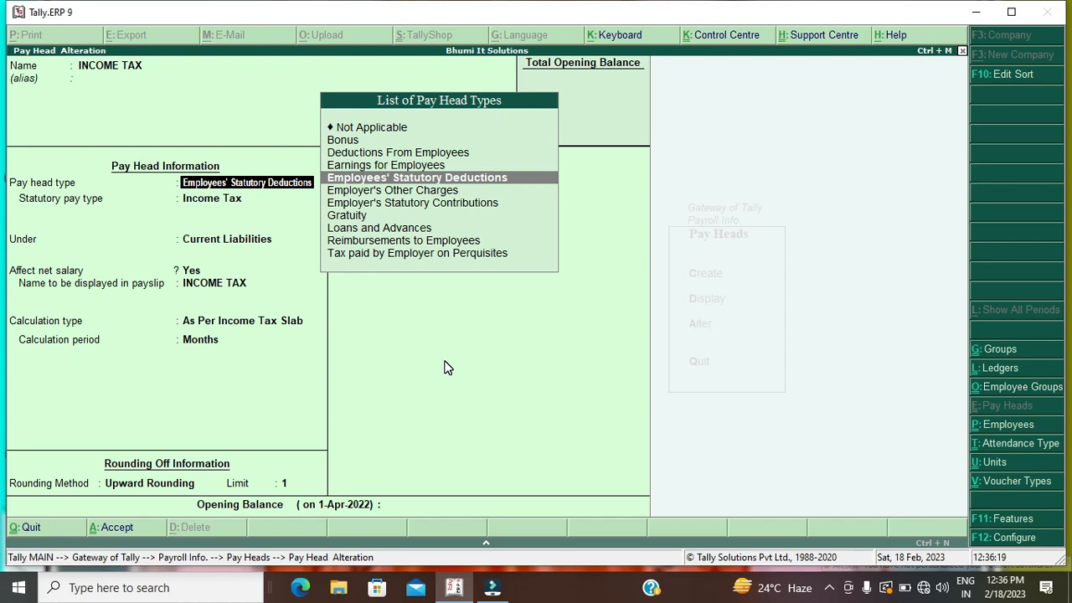
key("Return")
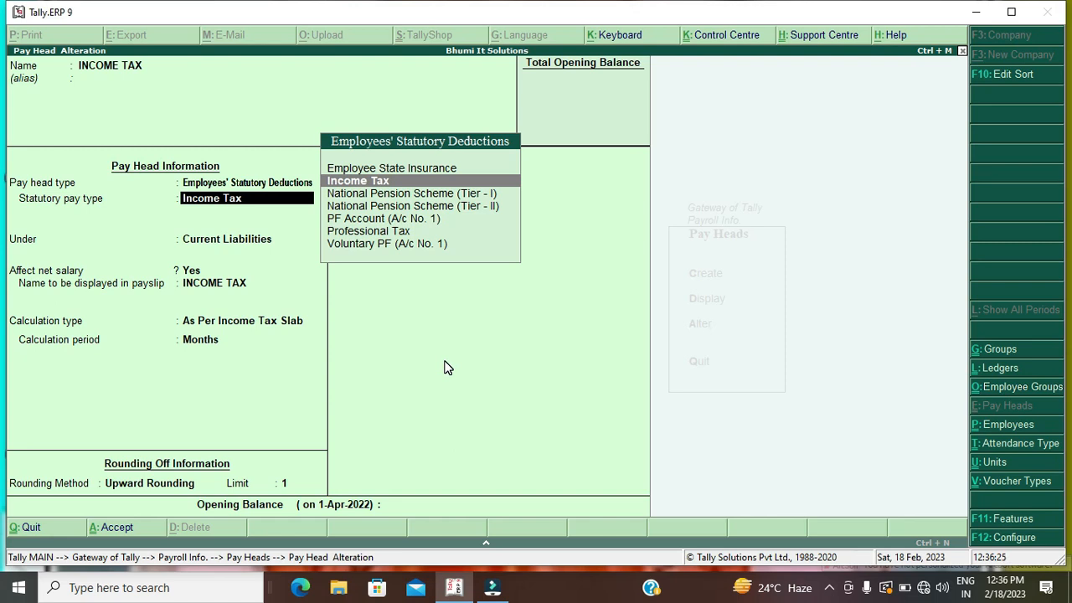
key("Return")
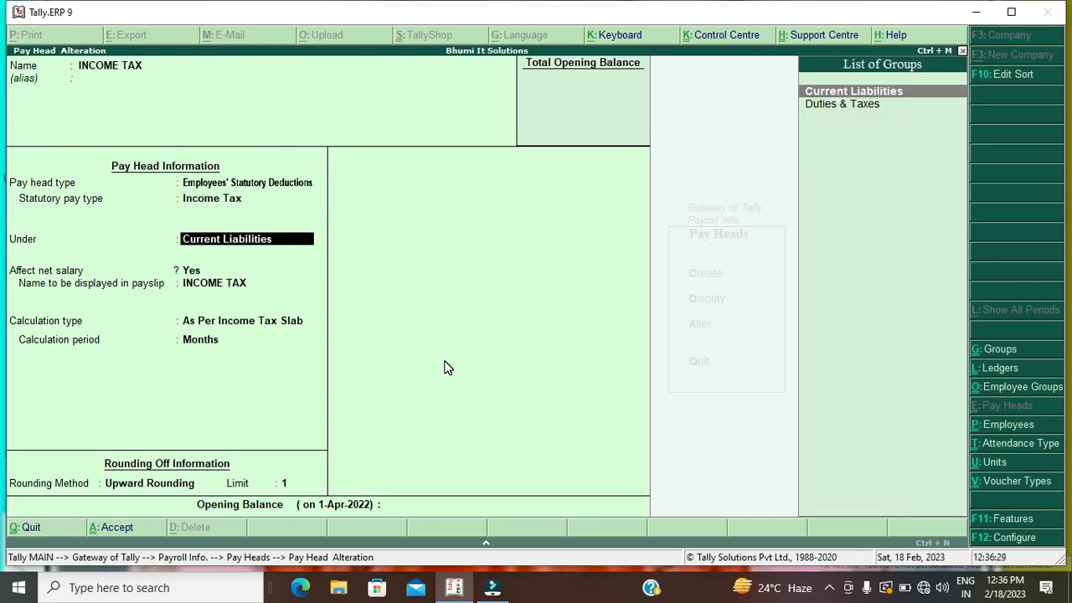
Keep INCOME TAX under Current Liabilities, affecting net salary and calculated As Per Income Tax Slab by Months, and accept the alteration
key("Return")
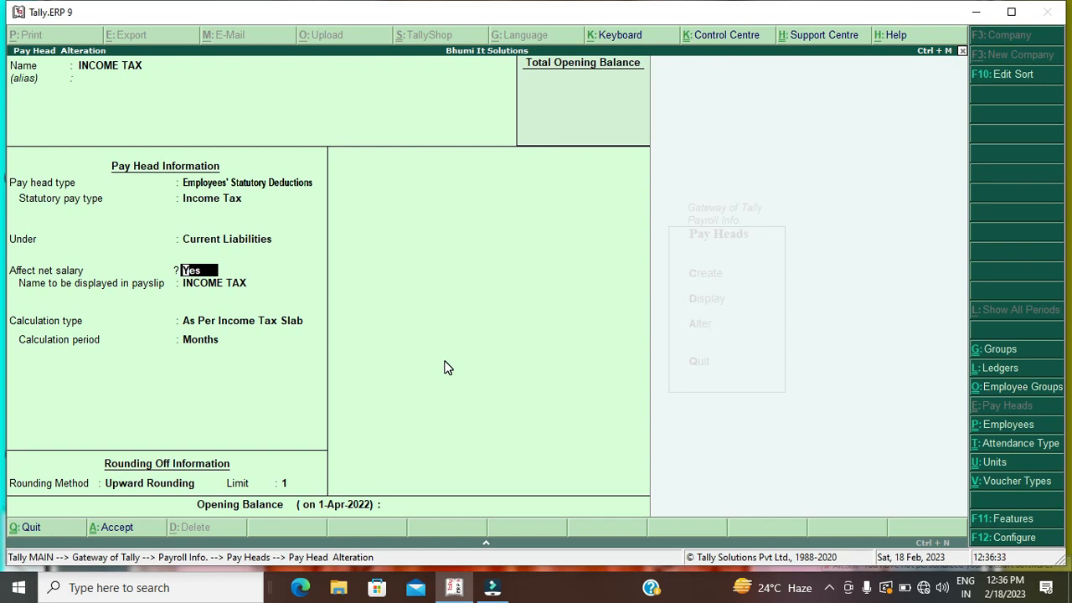
key("Return")
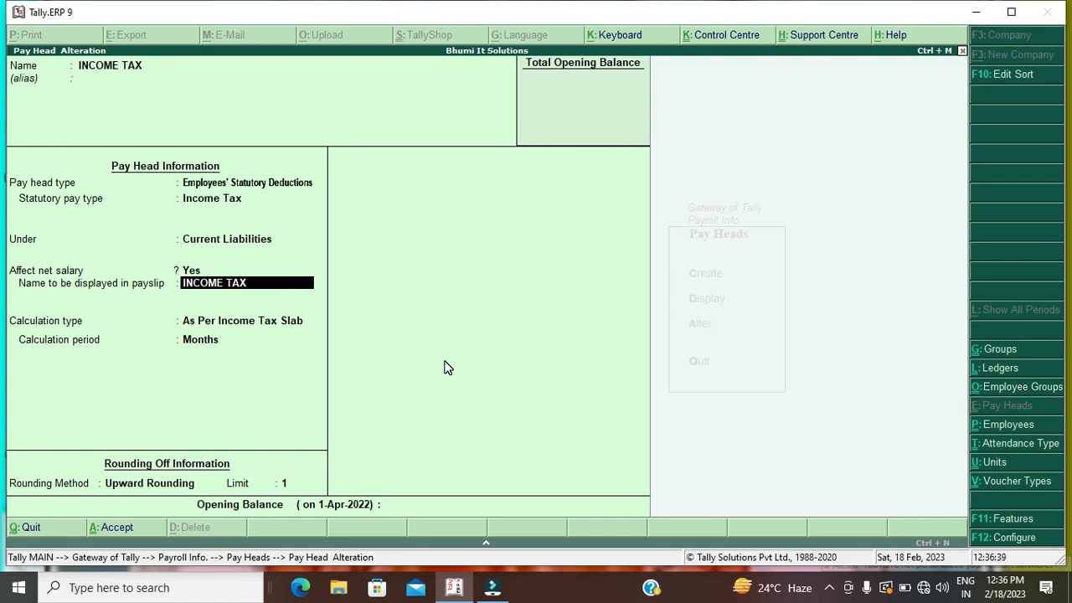
key("Return")
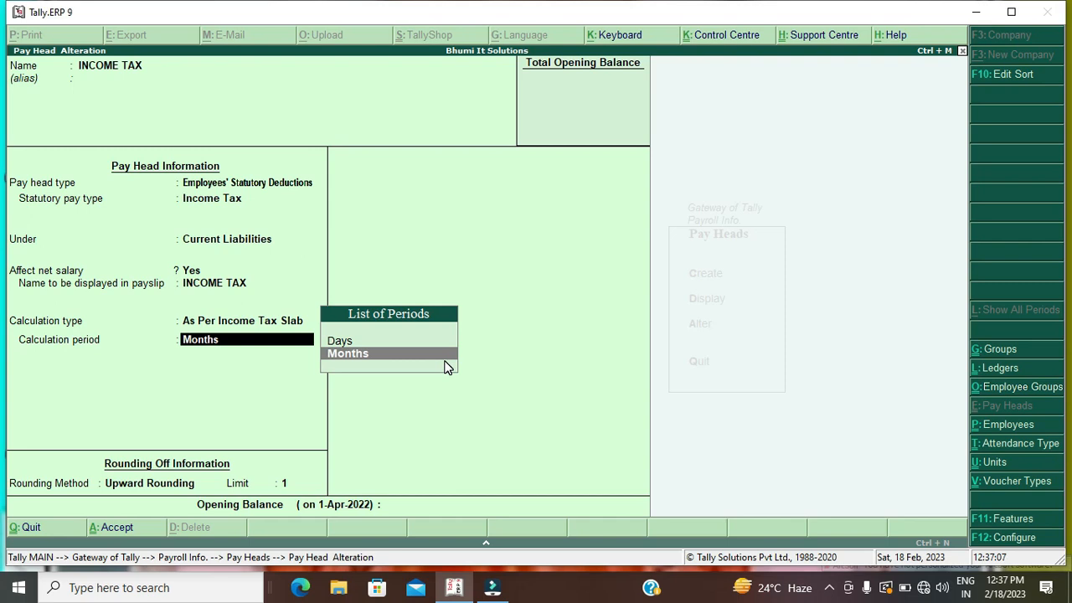
key("Return")
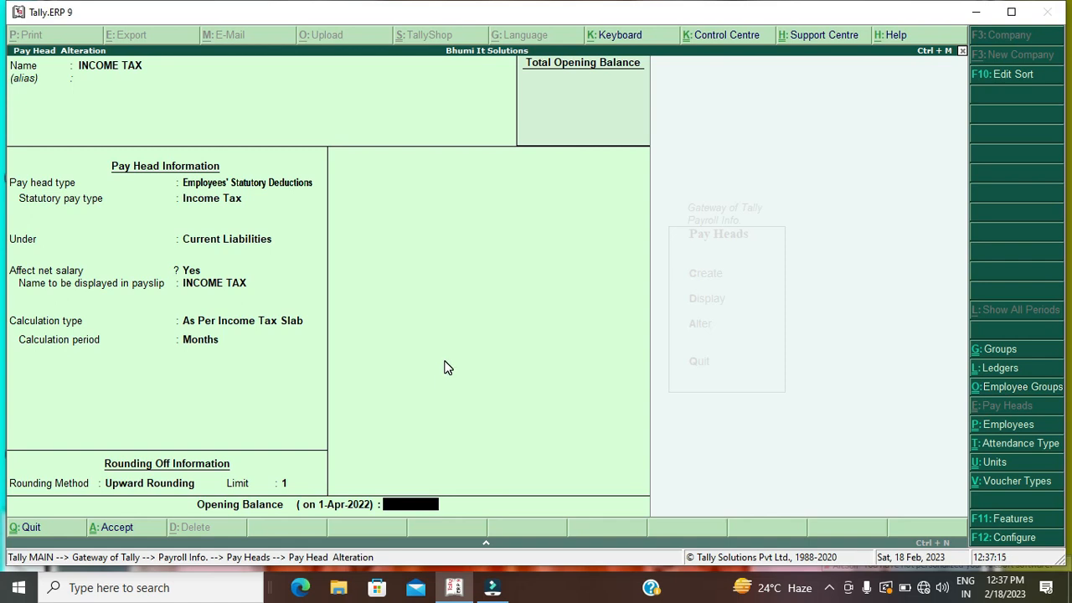
key("Return")
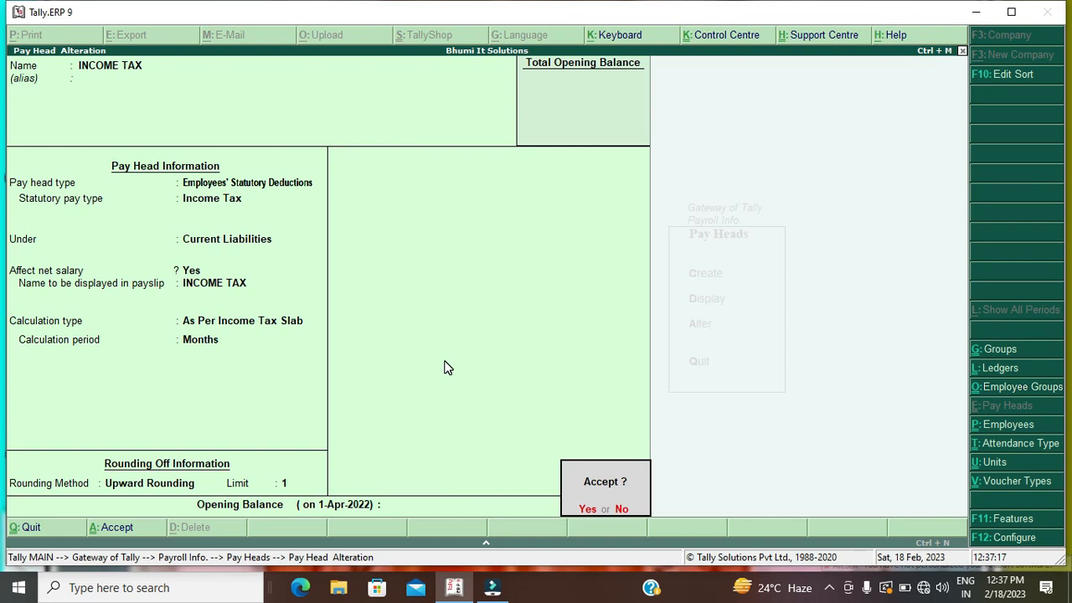
key("Return")
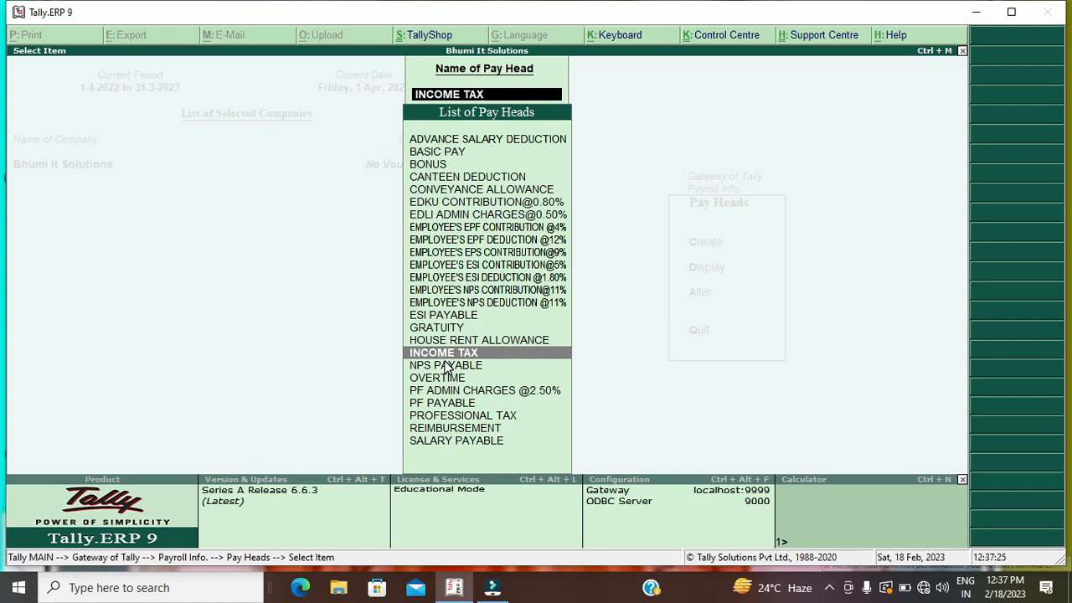
Open the GRATUITY pay head for alteration, keeping its pay head type as Gratuity
key("Up")
key("Up")
key("Up")
key("Up")
key("Up")
key("Up")
key("Up")
key("Down")
key("Down")
key("Down")
key("Down")
key("Down")
key("Return")
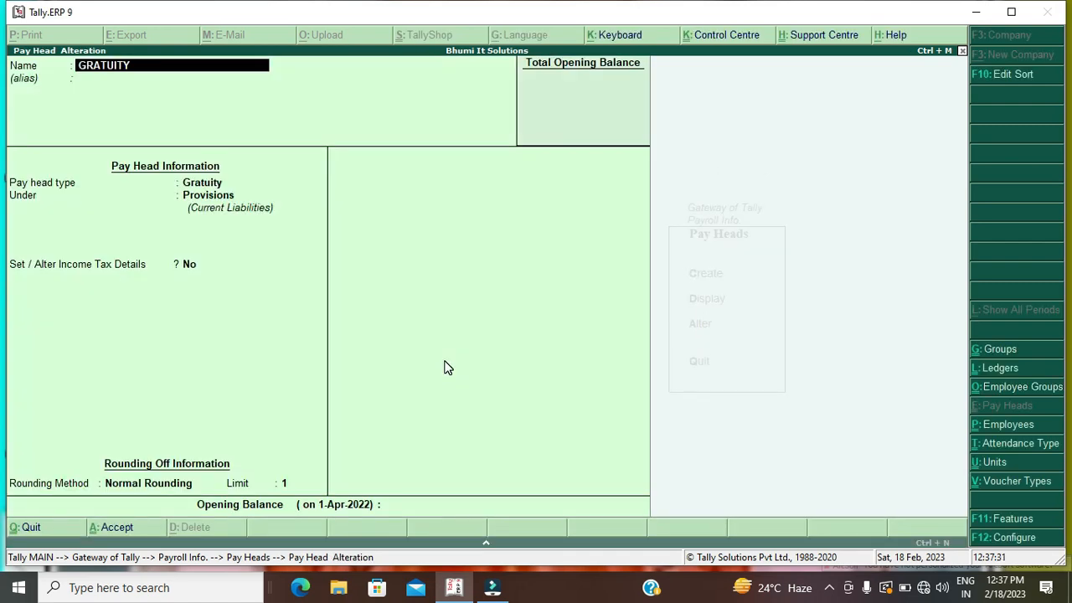
key("Return")
key("Return")
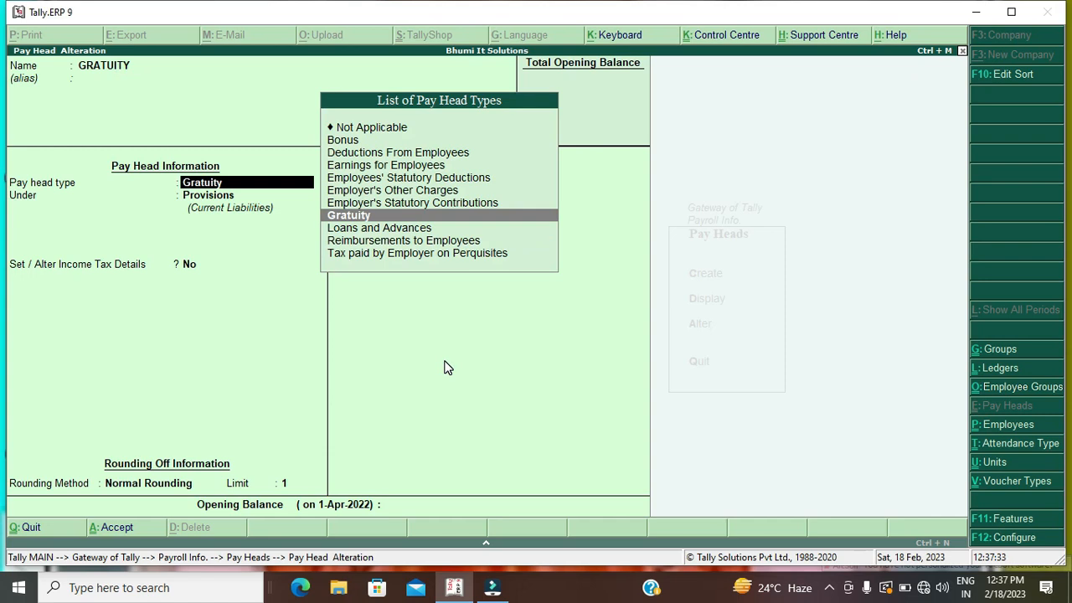
key("Return")
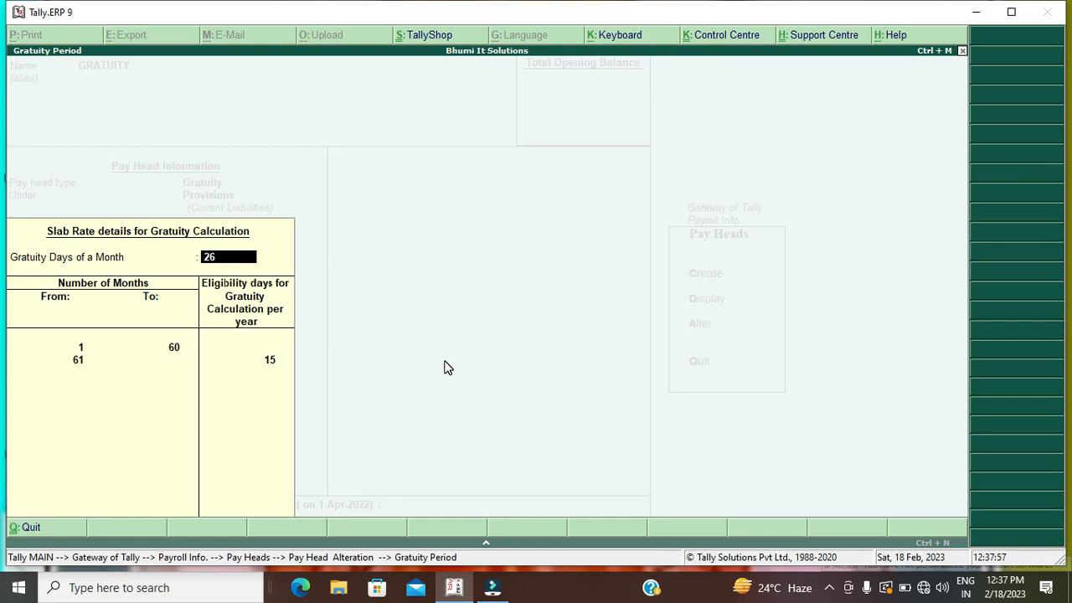
Set gratuity slabs with 26 days a month: 0 eligibility days for months 1 to 60, 15 for months 61 to 0, keeping group Provisions
key("Return")
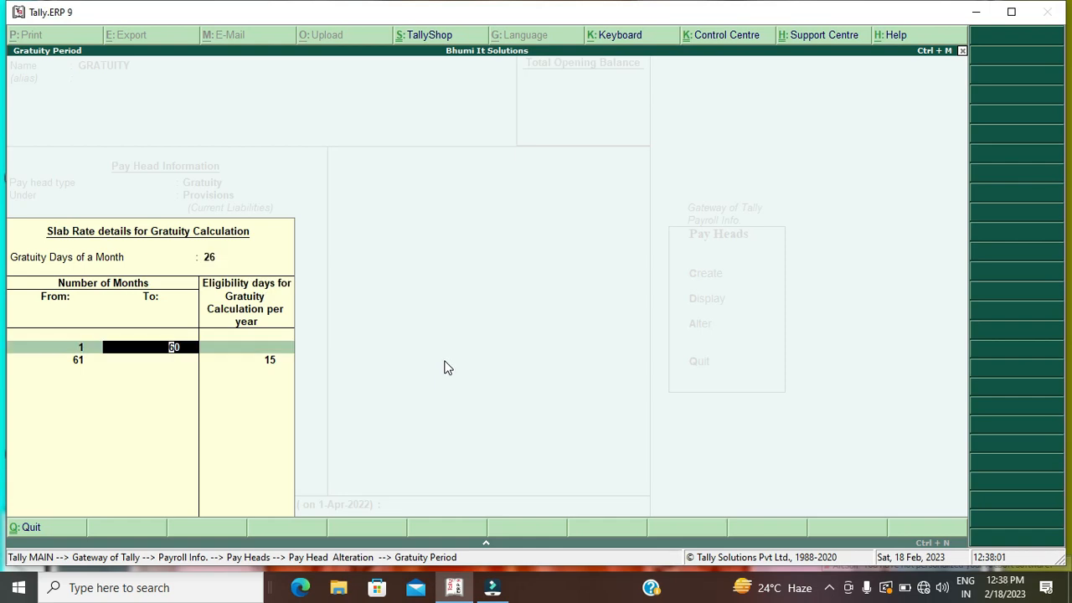
key("Return")
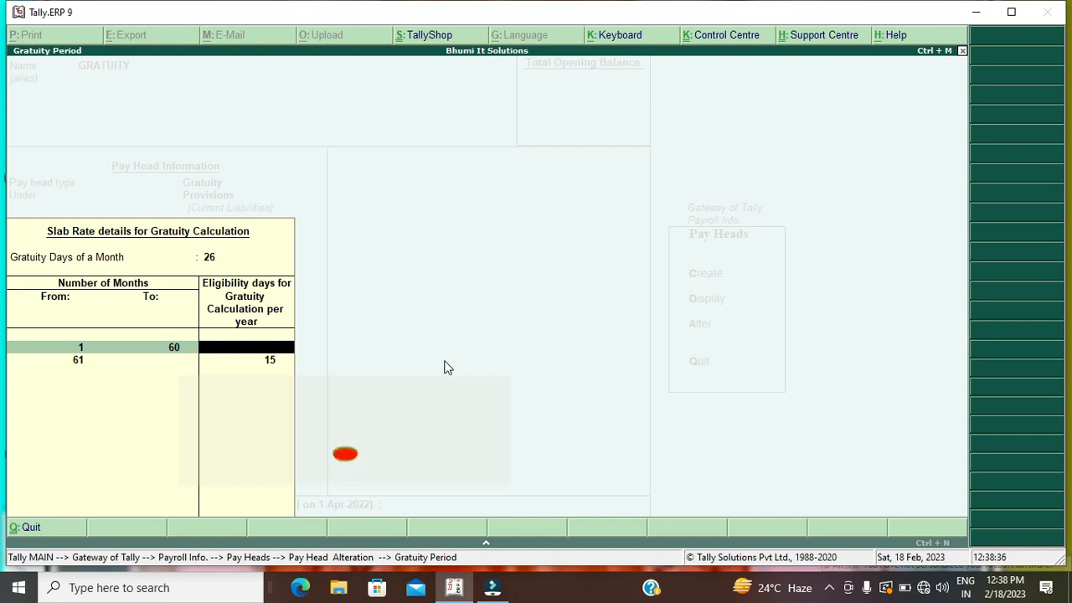
type("0")
key("Return")
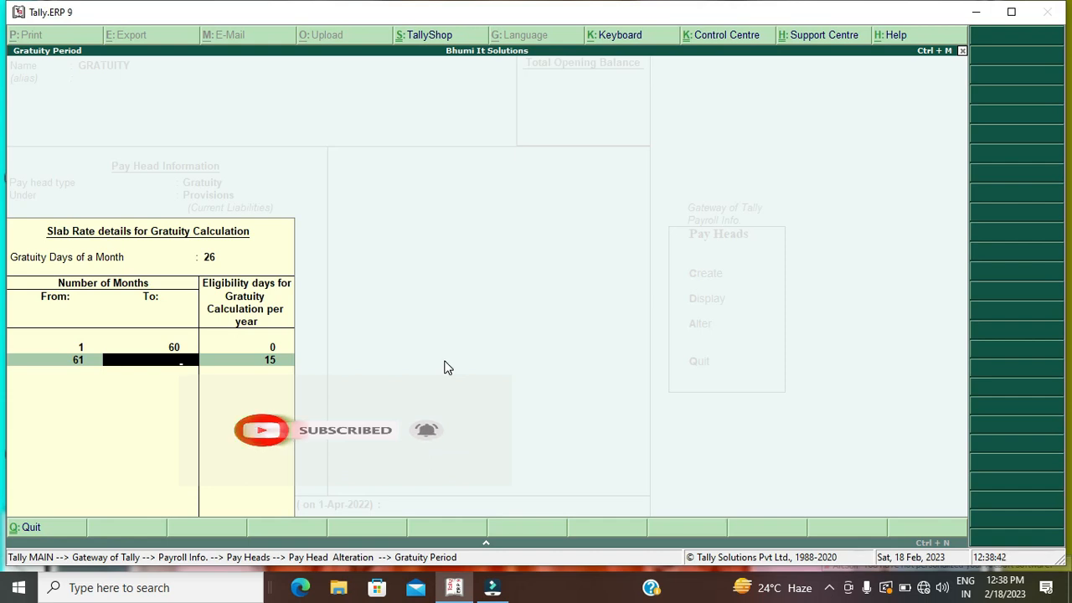
type("0")
key("Return")
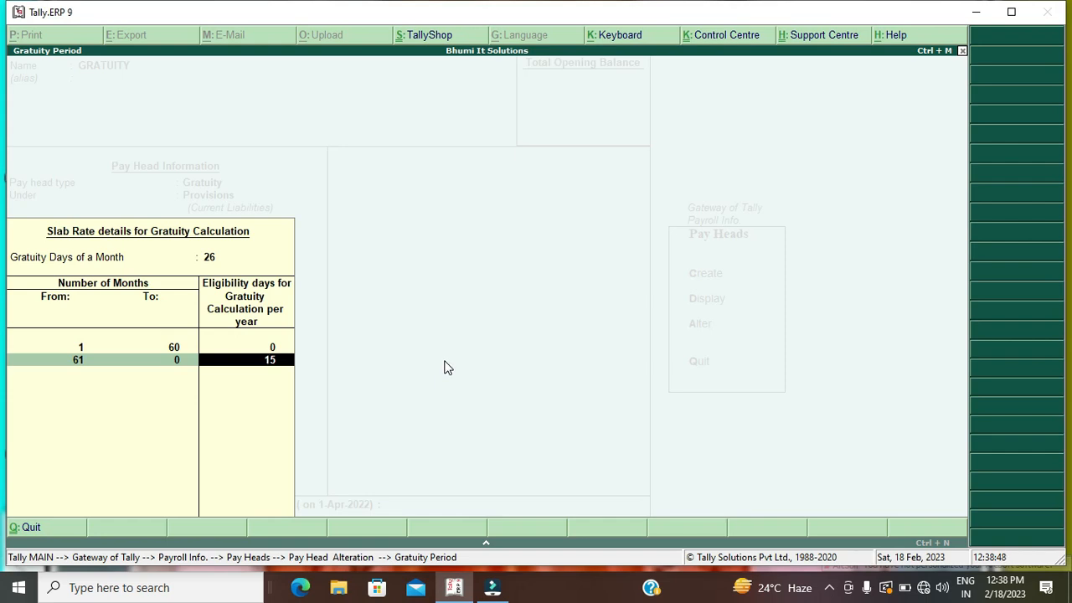
key("Escape")
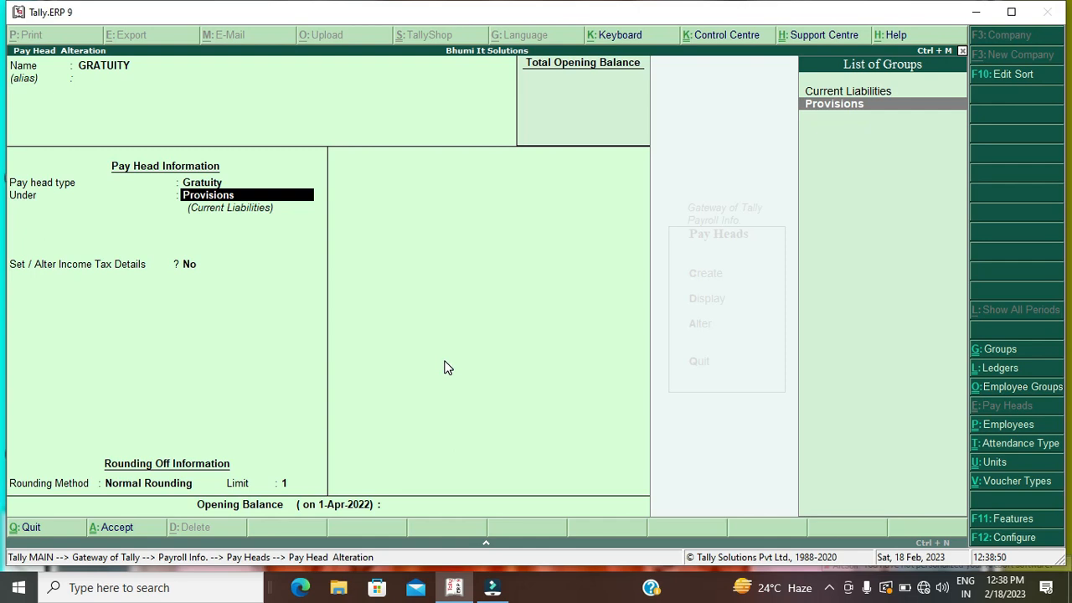
key("Return")
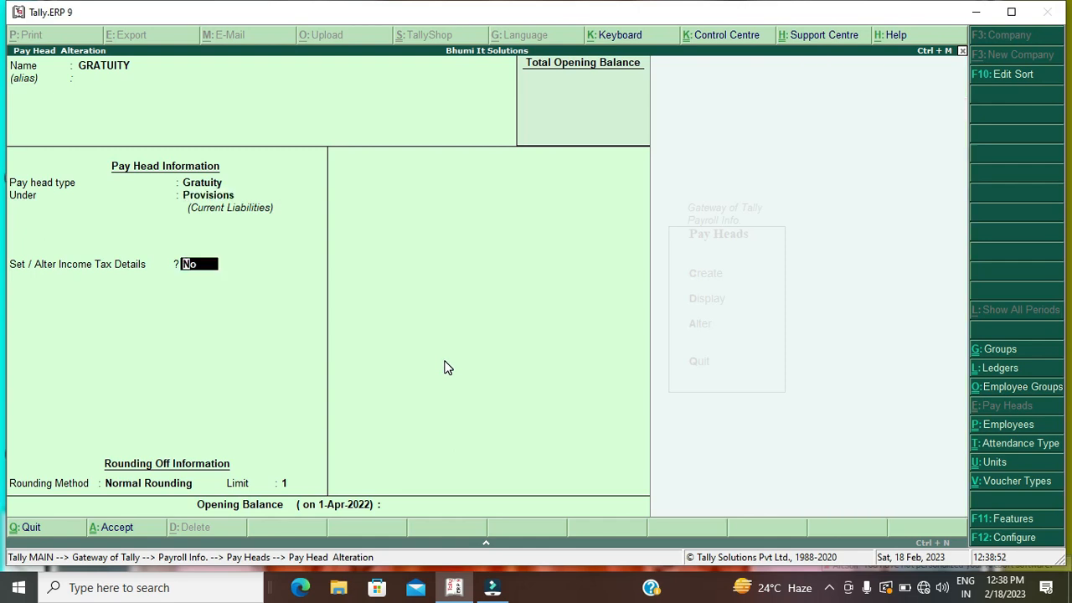
Enable income tax details for GRATUITY with component Gratuity, On Actual Value, no TDS across periods, Normal Rounding limit 1, and accept the alteration
type("y")
key("Return")
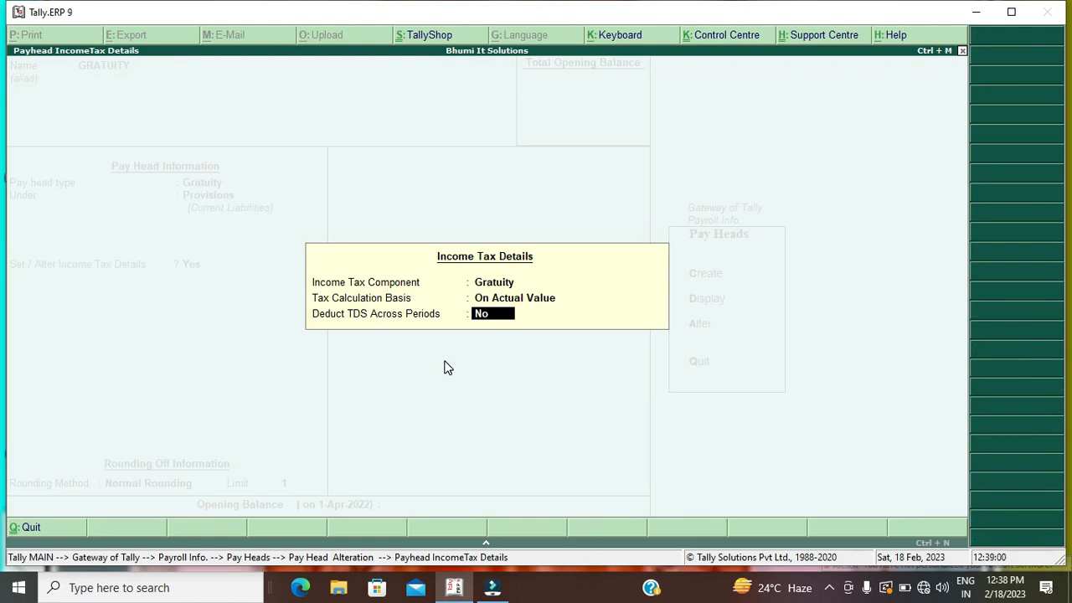
key("Return")
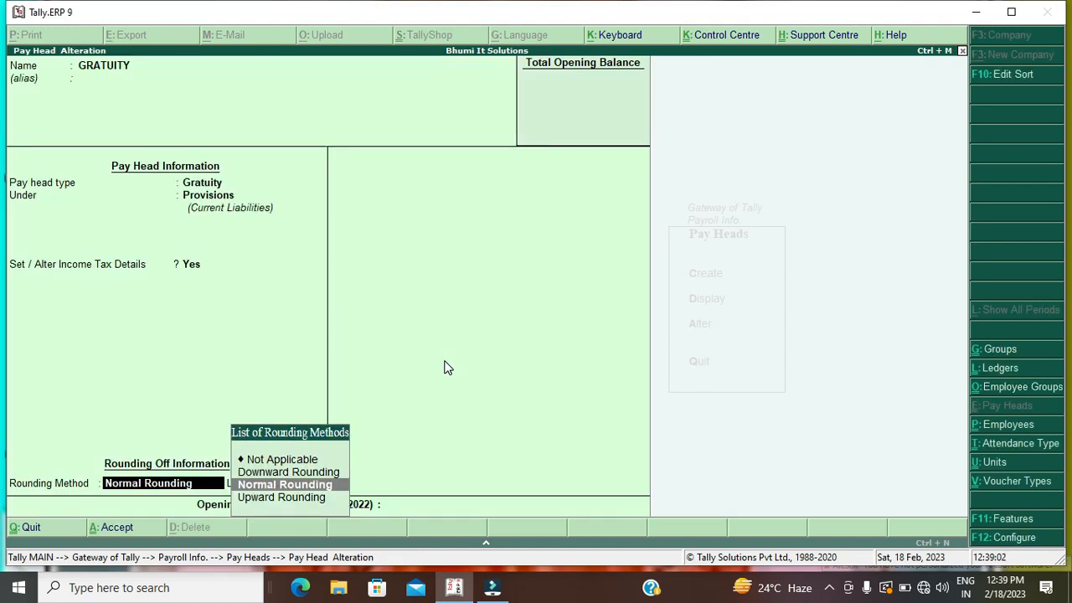
key("Return")
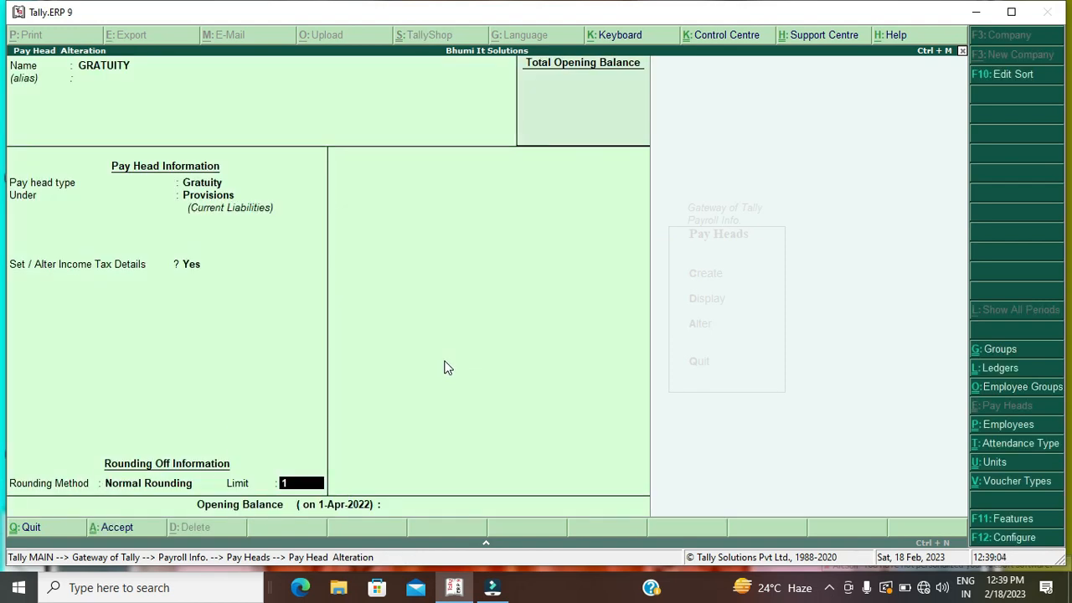
key("Return")
key("Return")
key("Return")
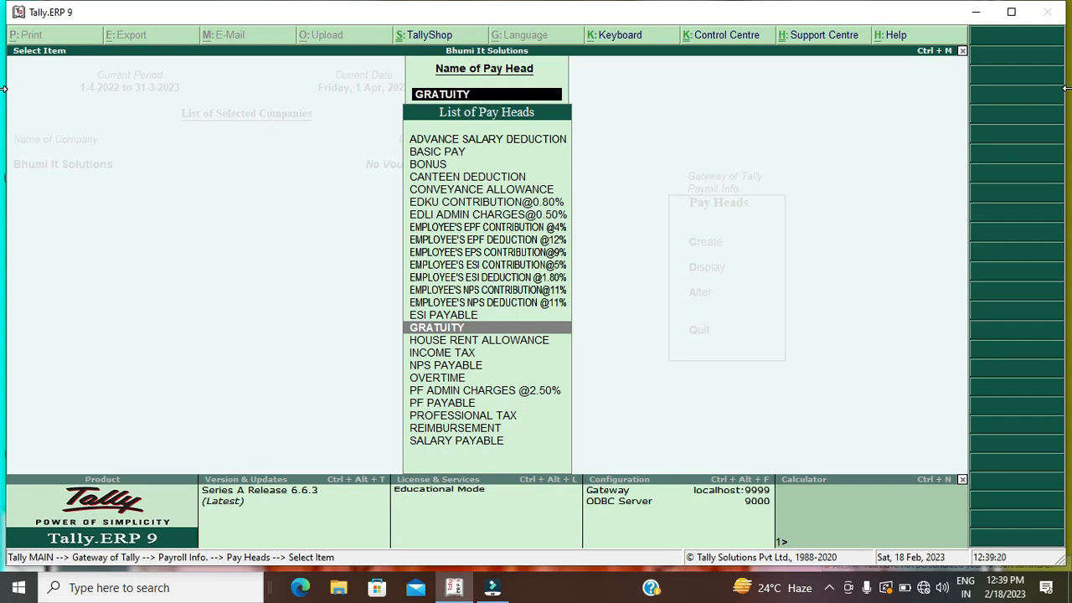
Open the ADVANCE SALARY DEDUCTION pay head for alteration
key("Up")
key("Up")
key("Up")
key("Up")
key("Up")
key("Up")
key("Up")
key("Up")
key("Up")
key("Up")
key("Up")
key("Up")
key("Up")
key("Up")
key("Up")
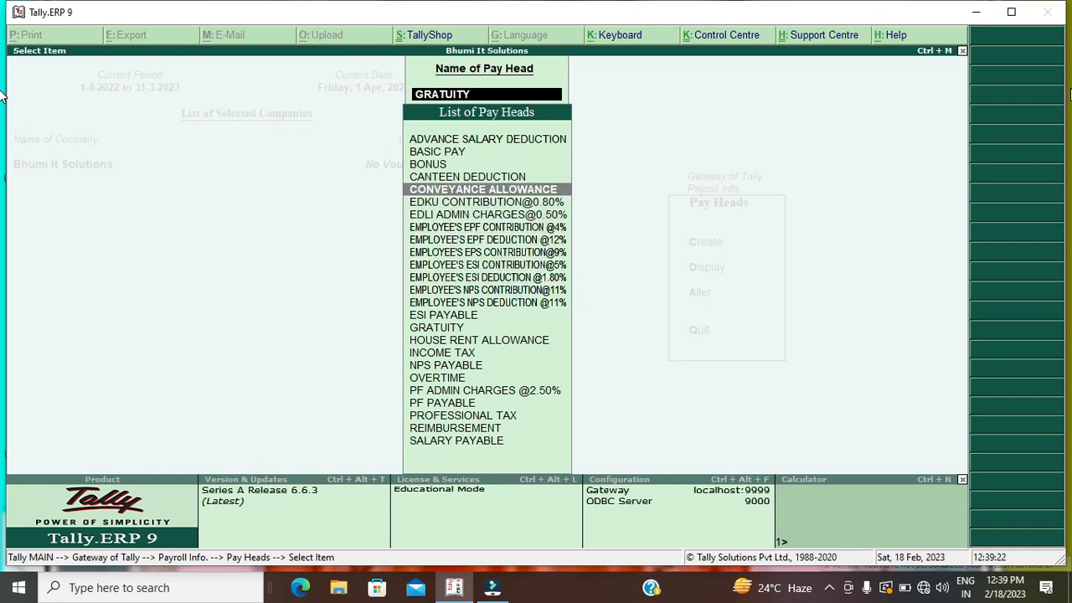
key("Return")
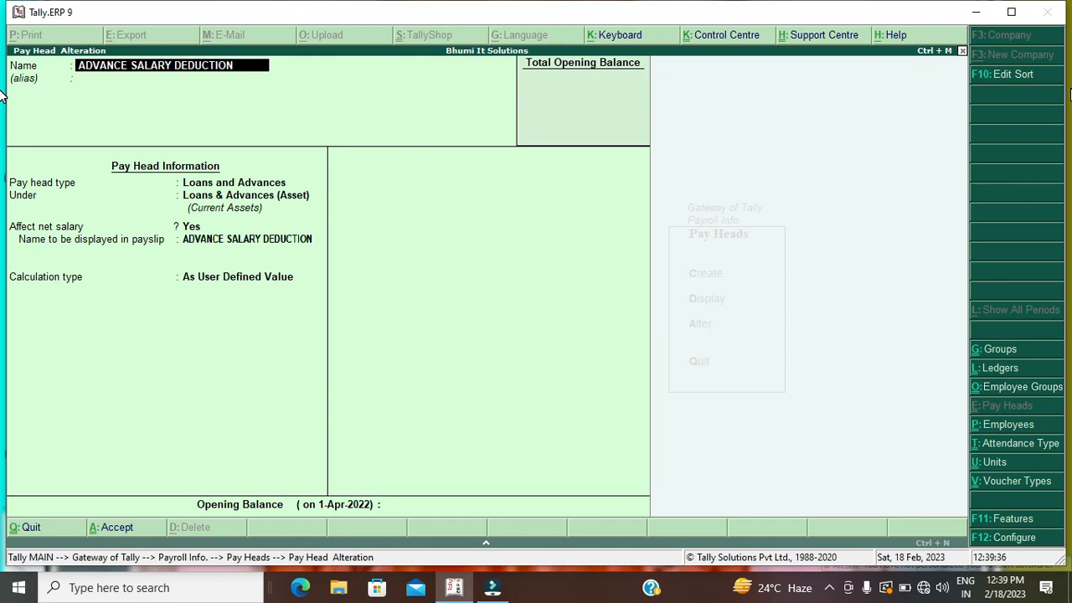
Keep the ADVANCE SALARY DEDUCTION name without an alias, with type Loans and Advances under Loans & Advances (Asset)
key("Return")
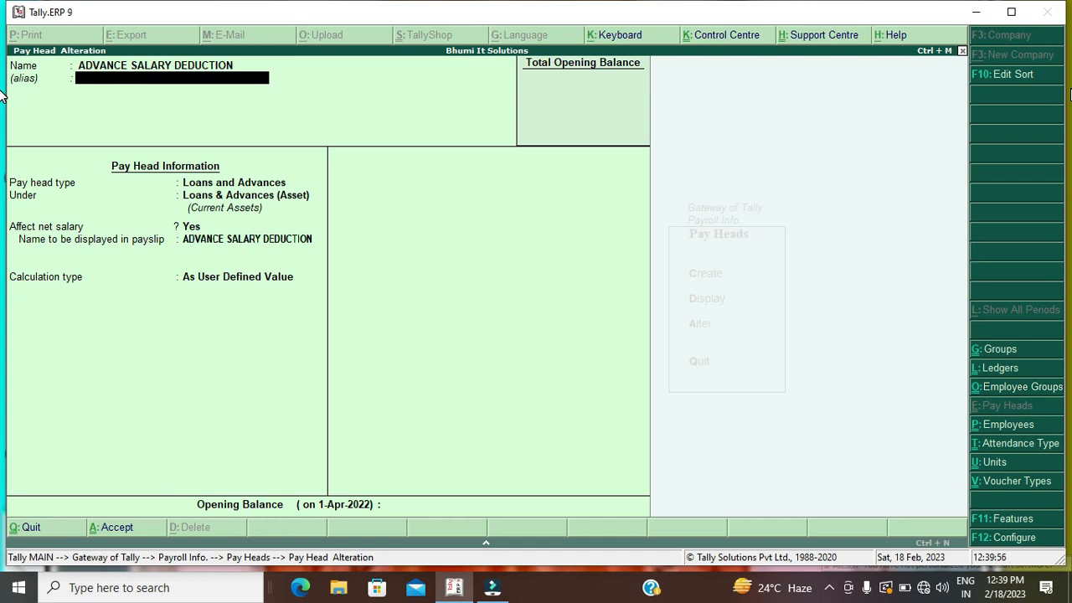
key("Return")
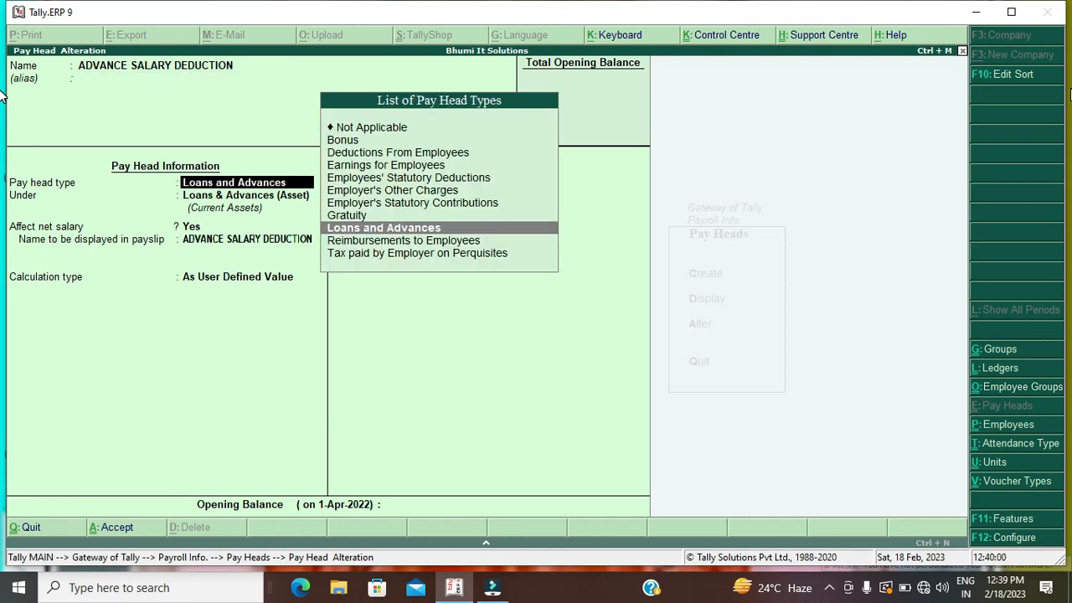
key("Return")
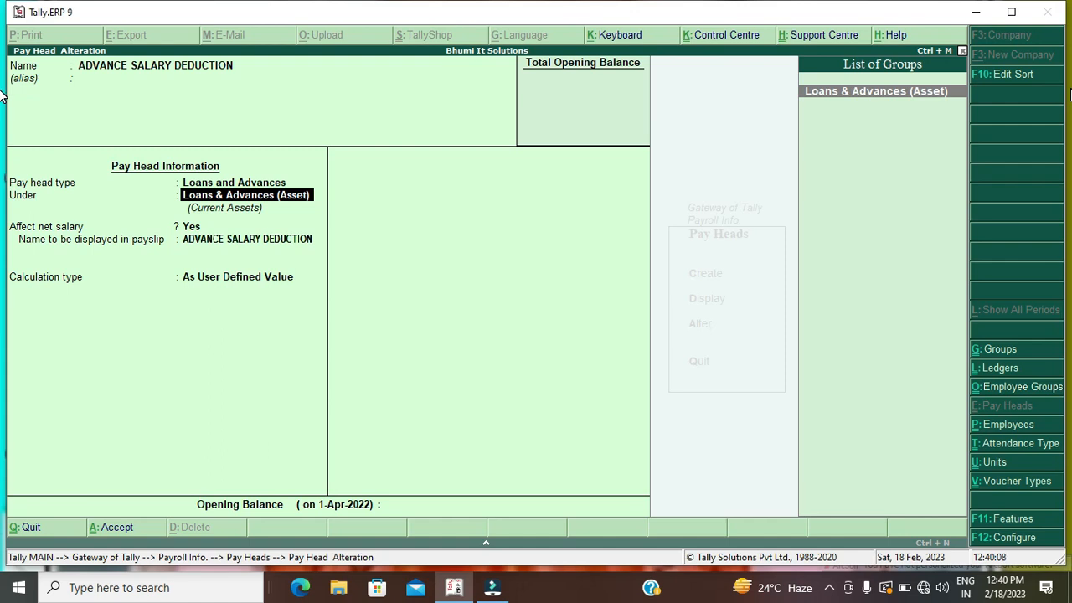
key("Return")
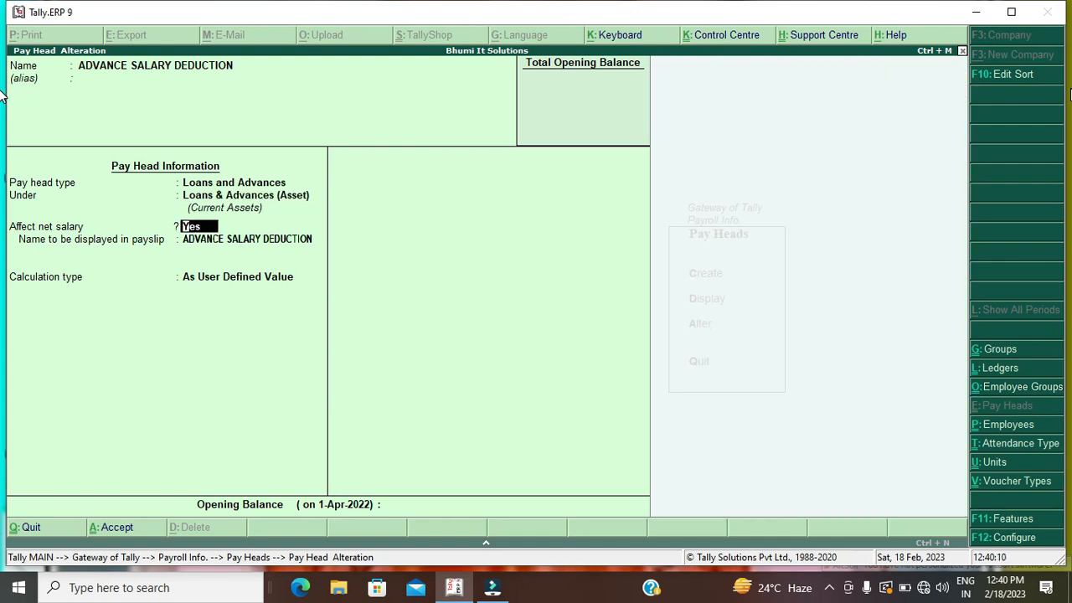
Keep ADVANCE SALARY DEDUCTION affecting net salary under the same payslip name, calculated As User Defined Value, and accept the alteration
key("Return")
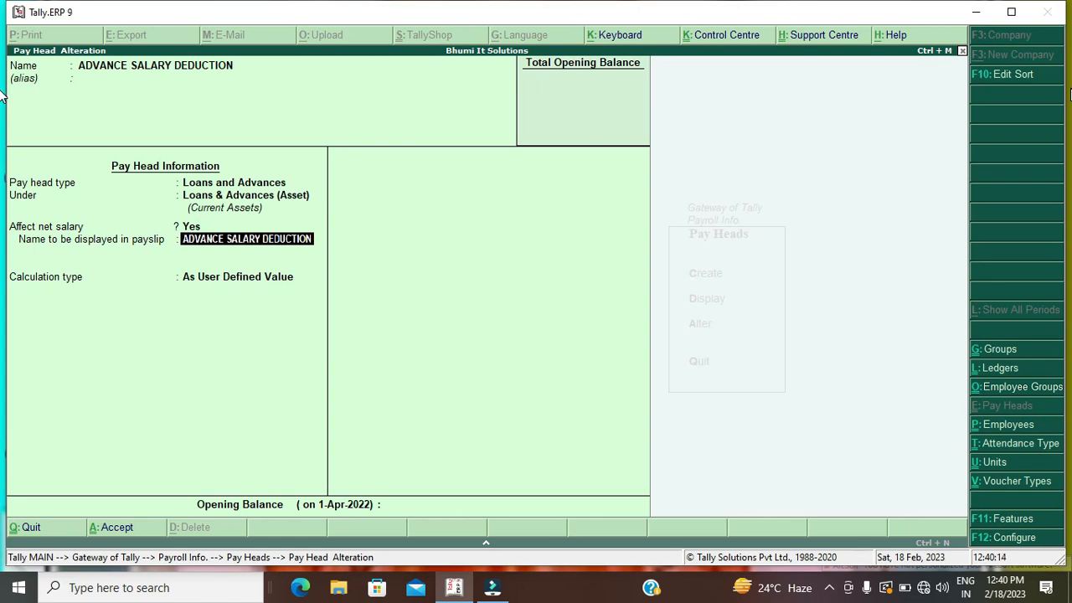
key("Return")
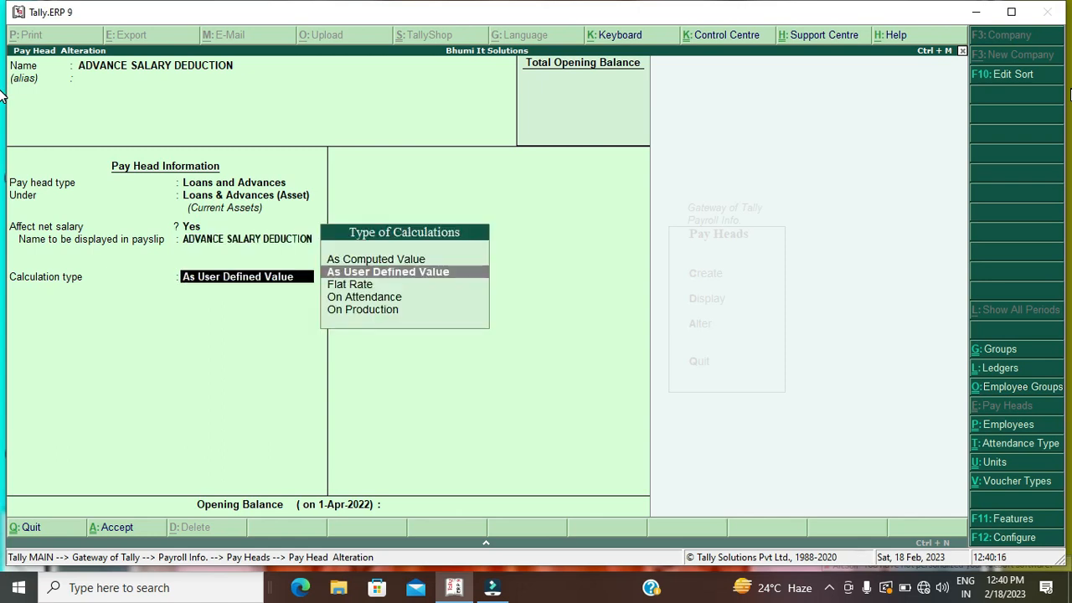
key("Return")
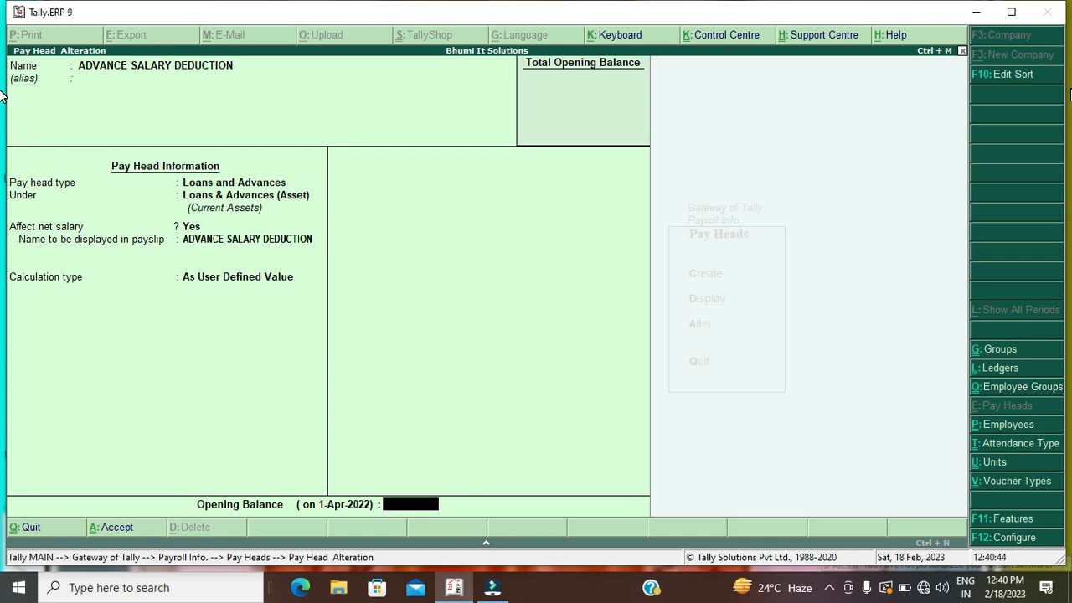
key("BackSpace")
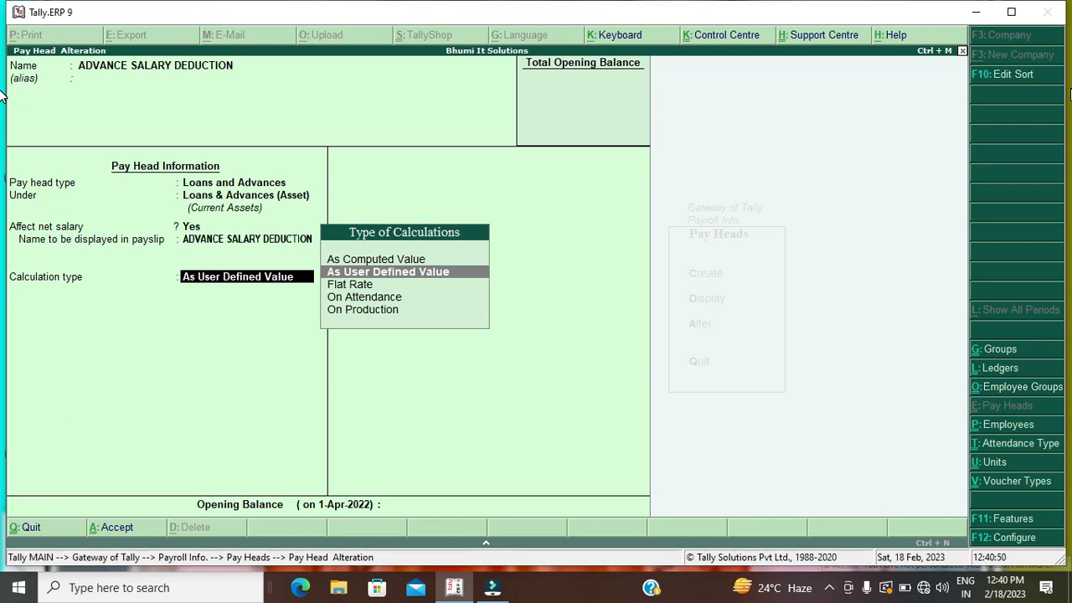
key("Return")
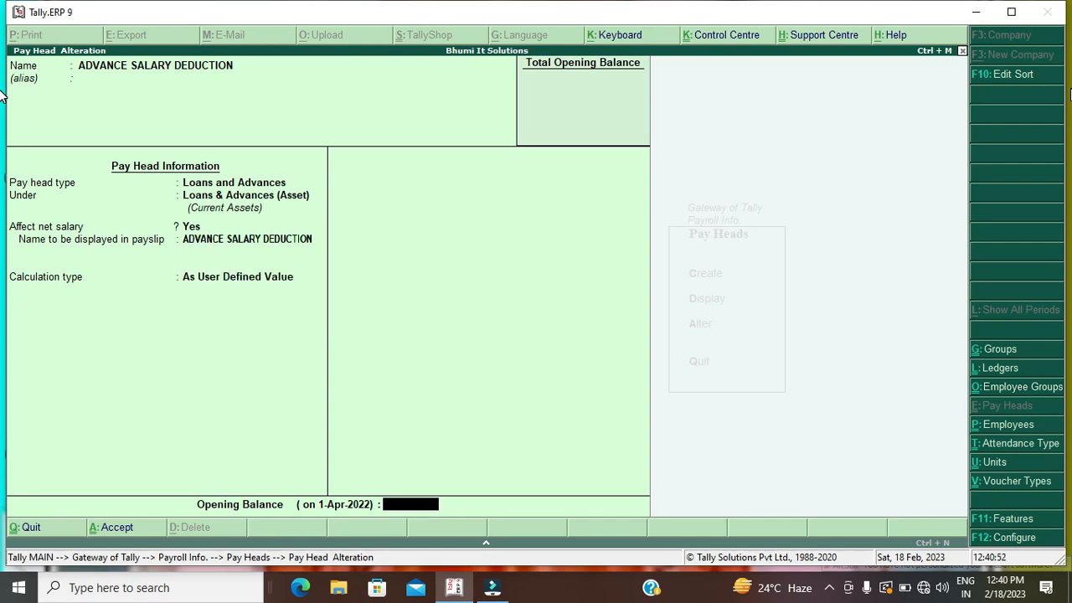
key("Return")
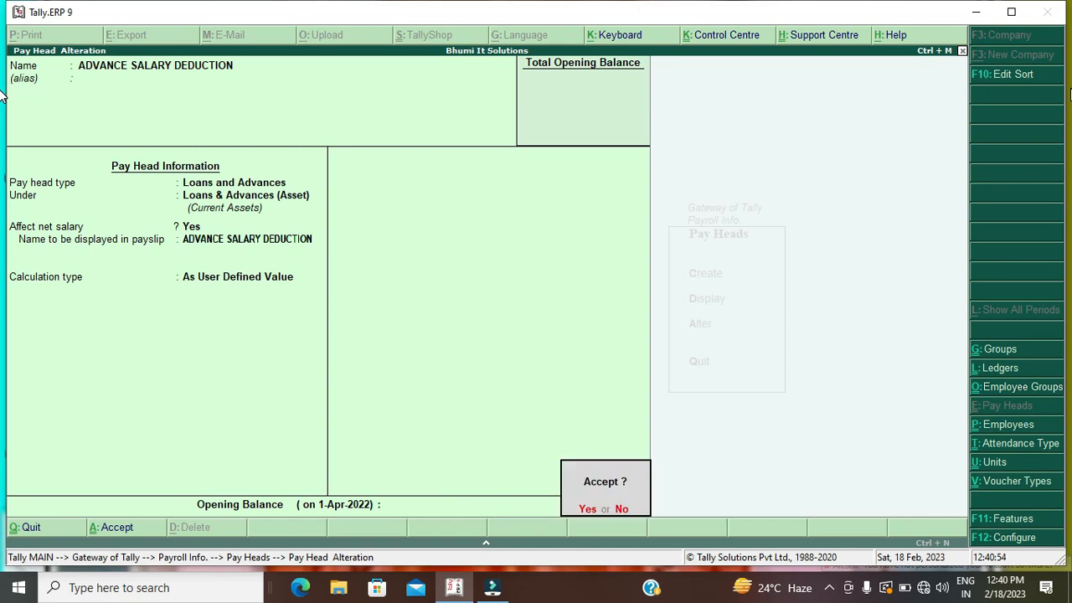
key("Return")
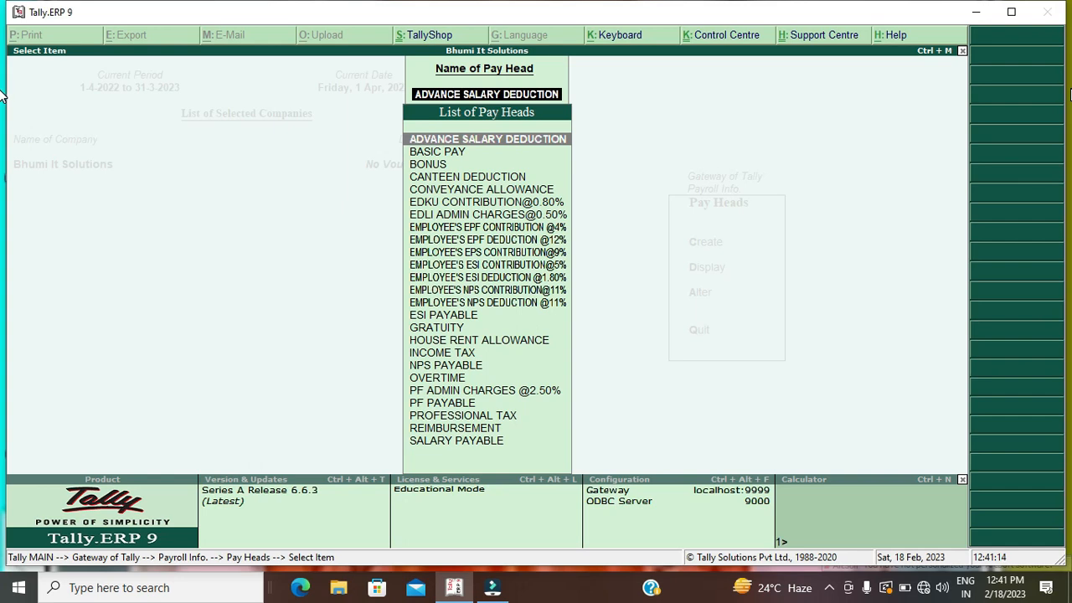
Look through the pay head list below ADVANCE SALARY DEDUCTION for another pay head to alter
key("Down")
key("Down")
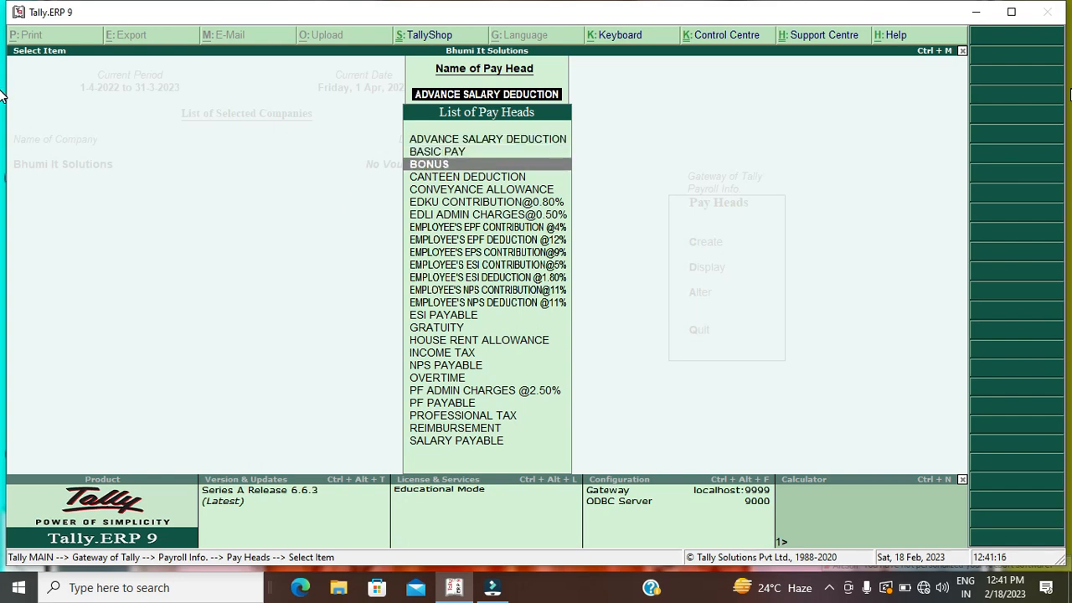
key("Up")
key("Up")
key("Down")
key("Down")
key("Down")
key("Down")
key("Down")
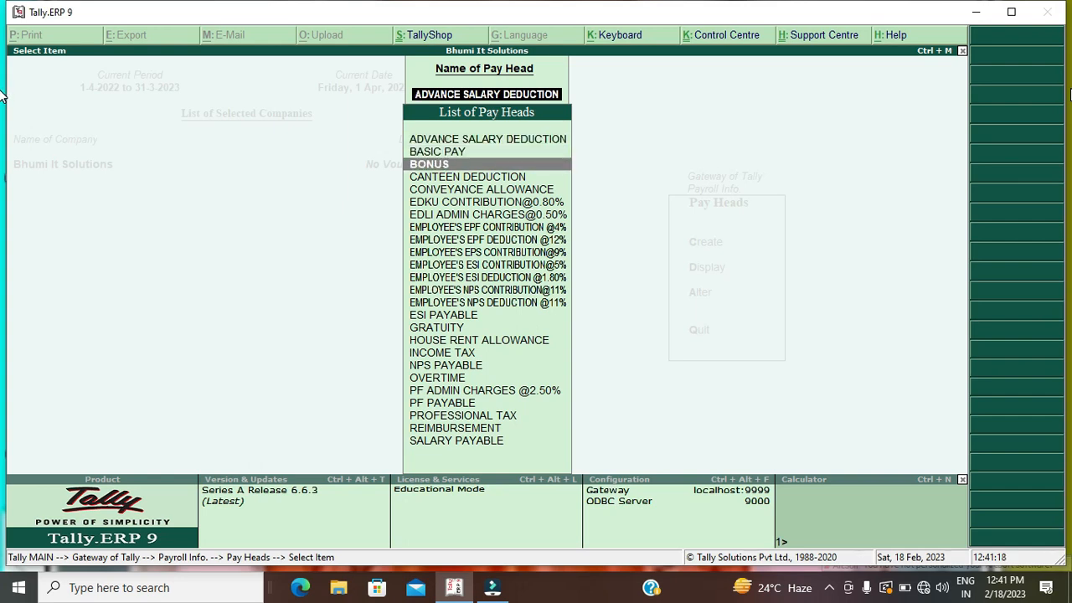